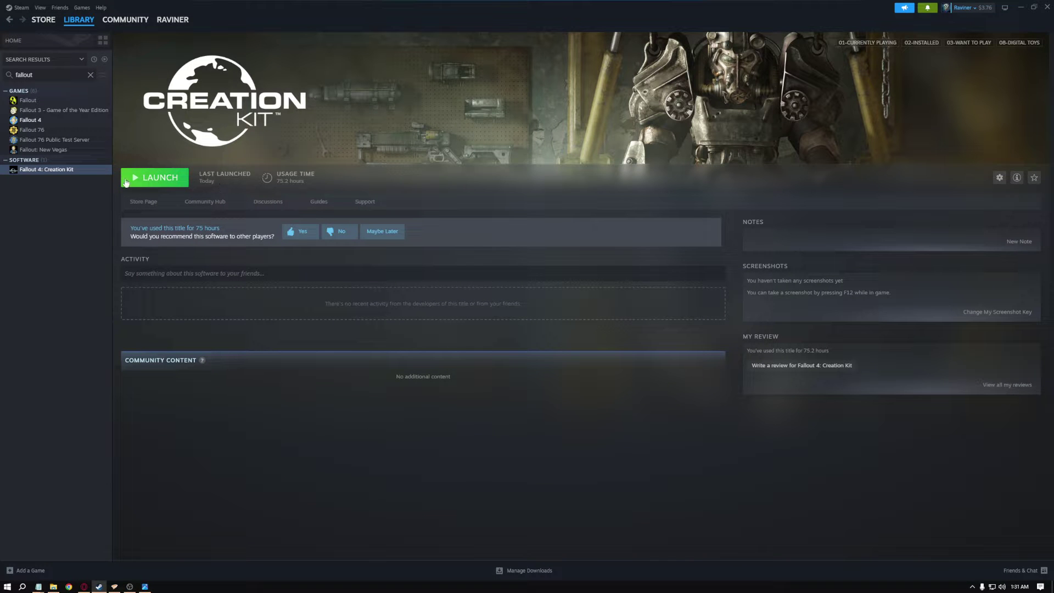
Launch the Fallout 4 Creation Kit from Steam and allow the requested administrator registration of the flowchart control.
click(156, 177)
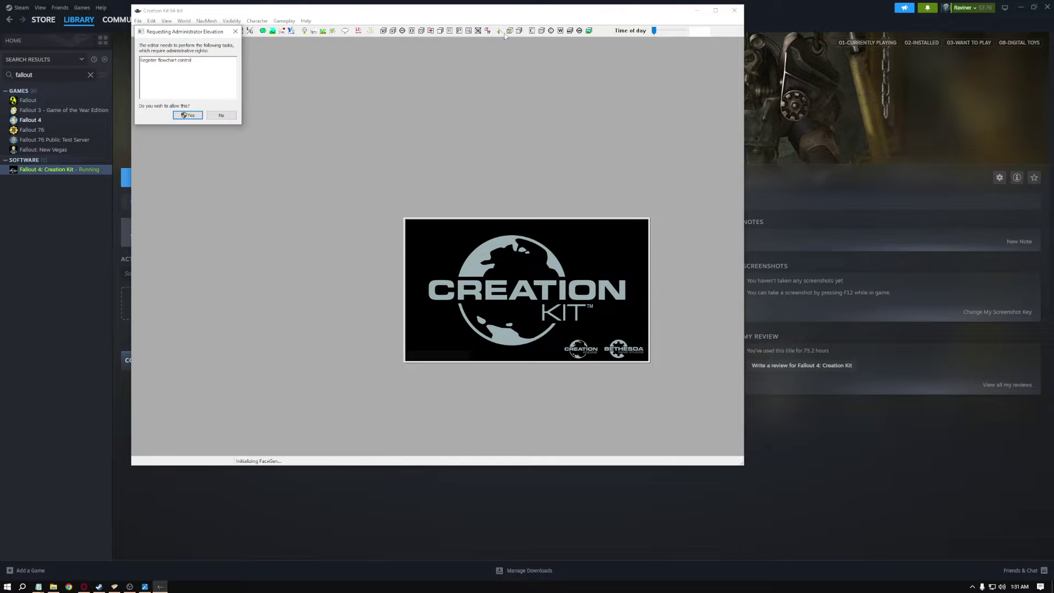
click(189, 116)
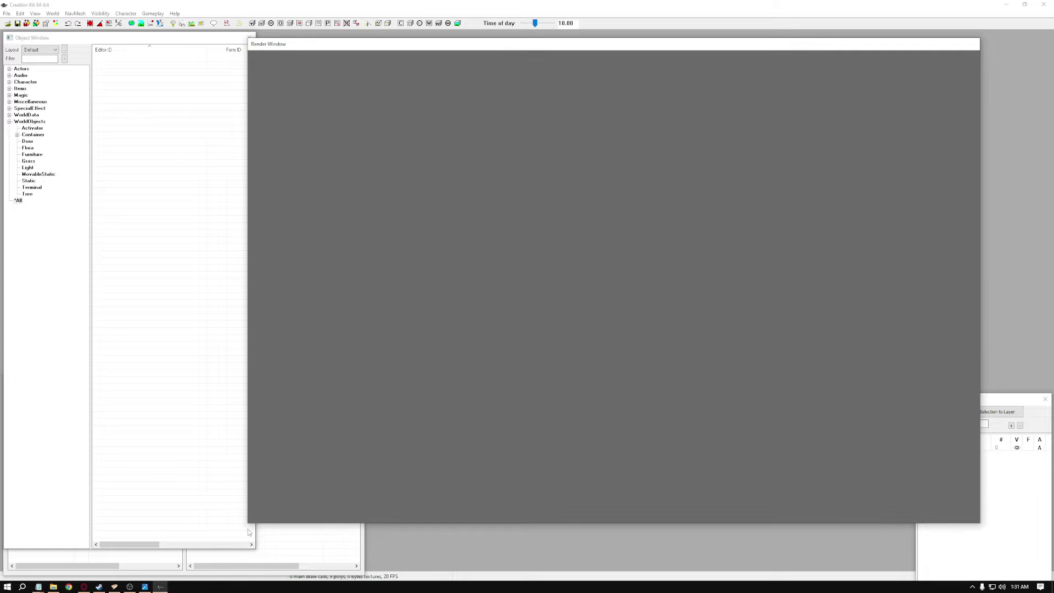
Shrink the Render Window and place it in the free area beside the Object Window.
drag(248, 524, 379, 399)
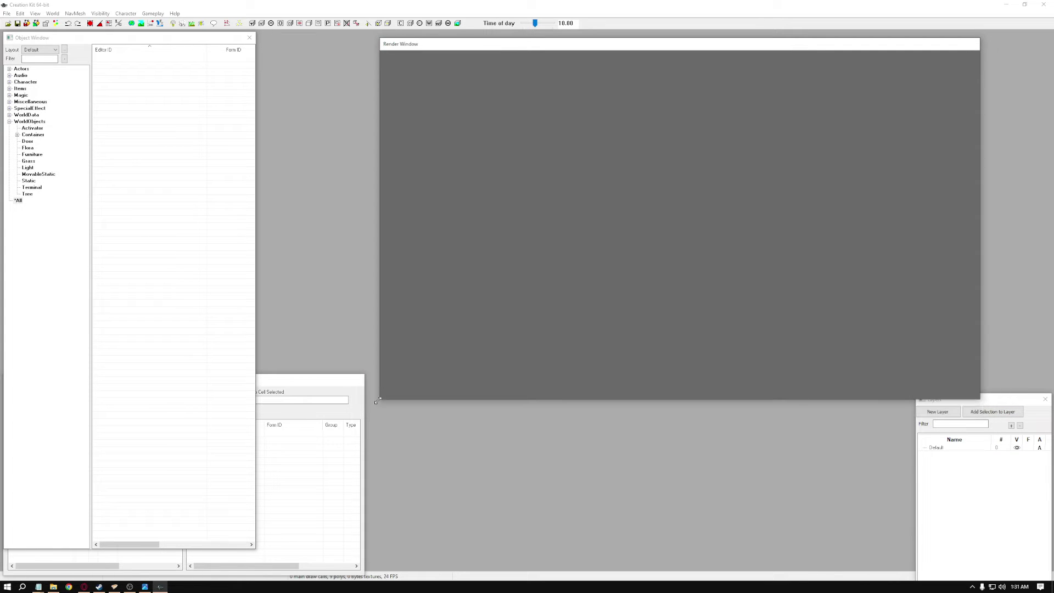
drag(631, 44, 595, 37)
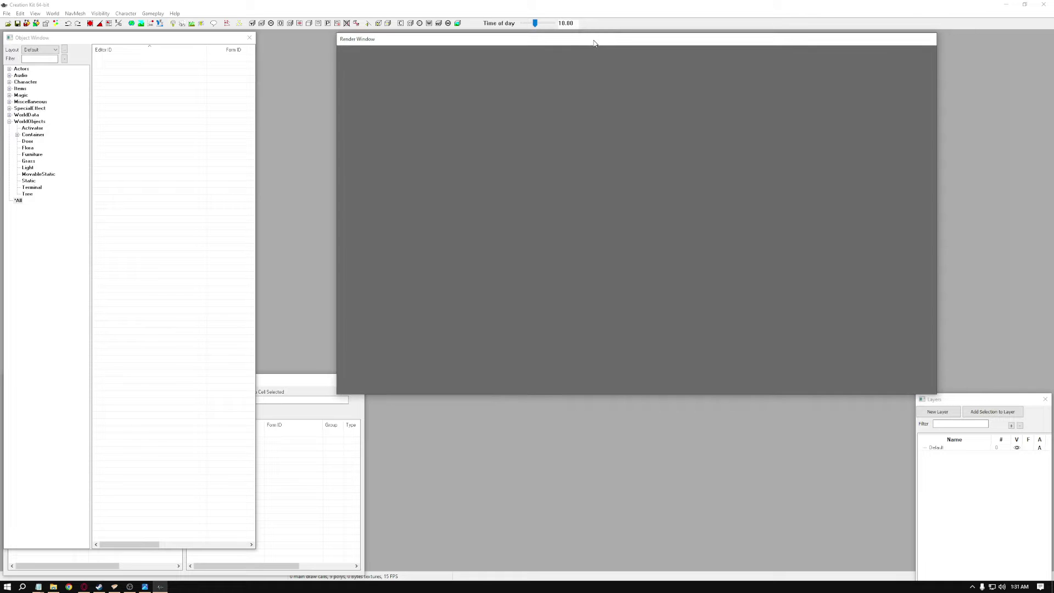
click(134, 37)
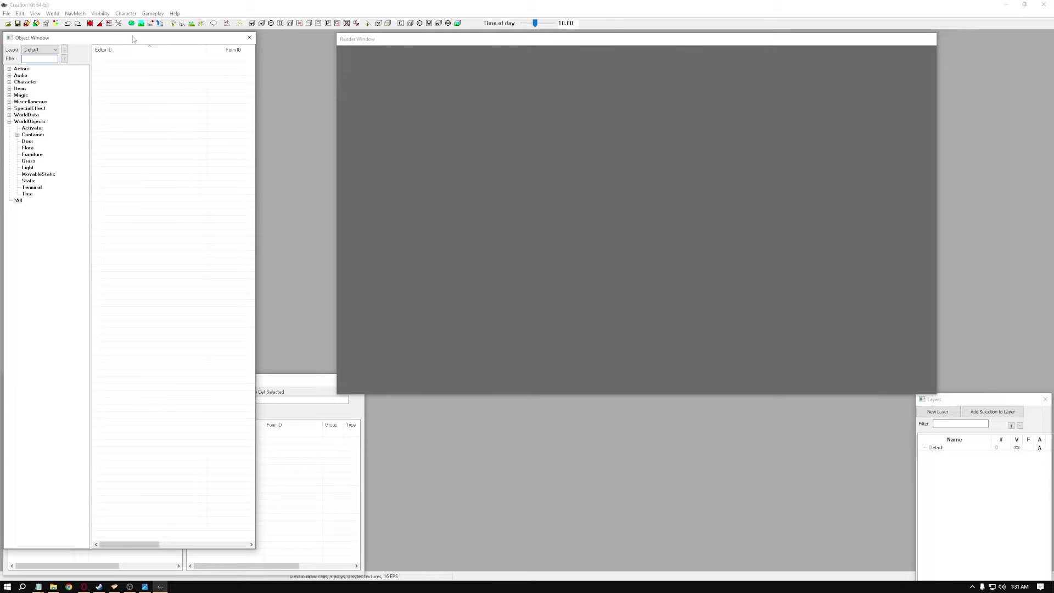
drag(453, 44, 426, 50)
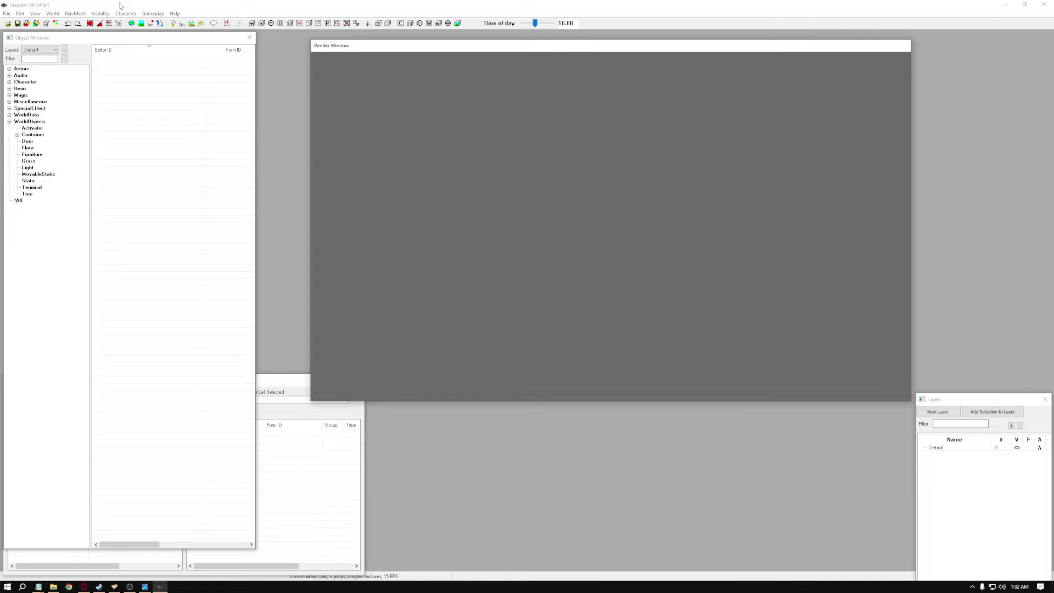
click(281, 94)
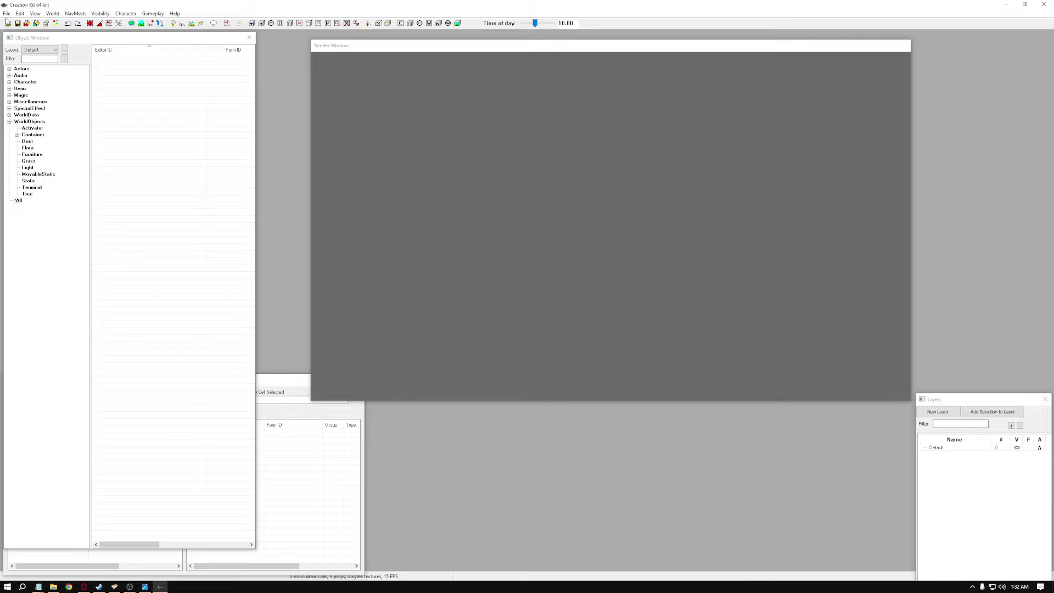
Load the Fallout4.esm master file through the Data dialog.
click(7, 14)
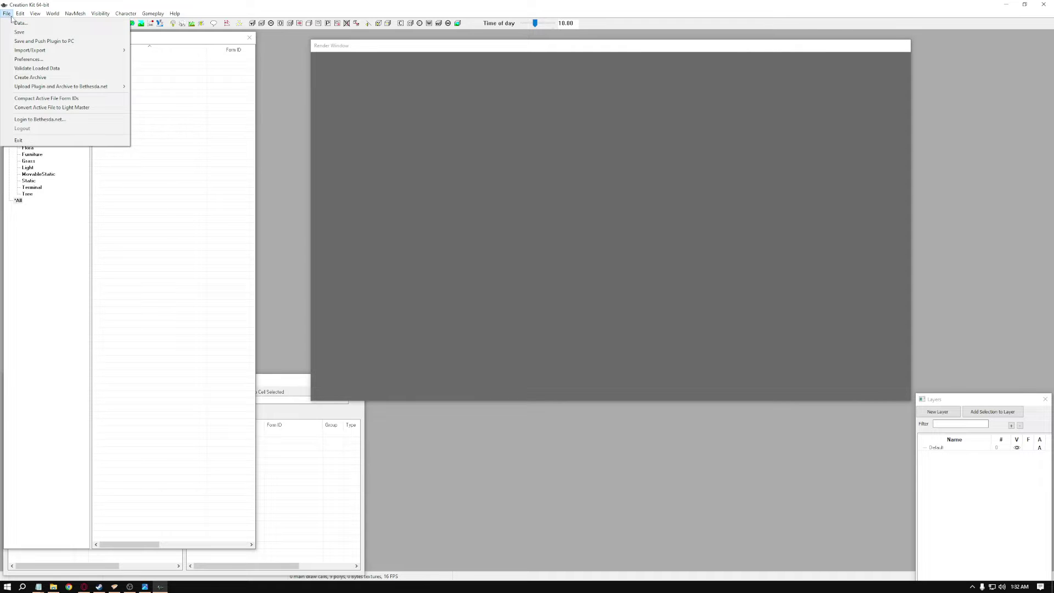
click(20, 23)
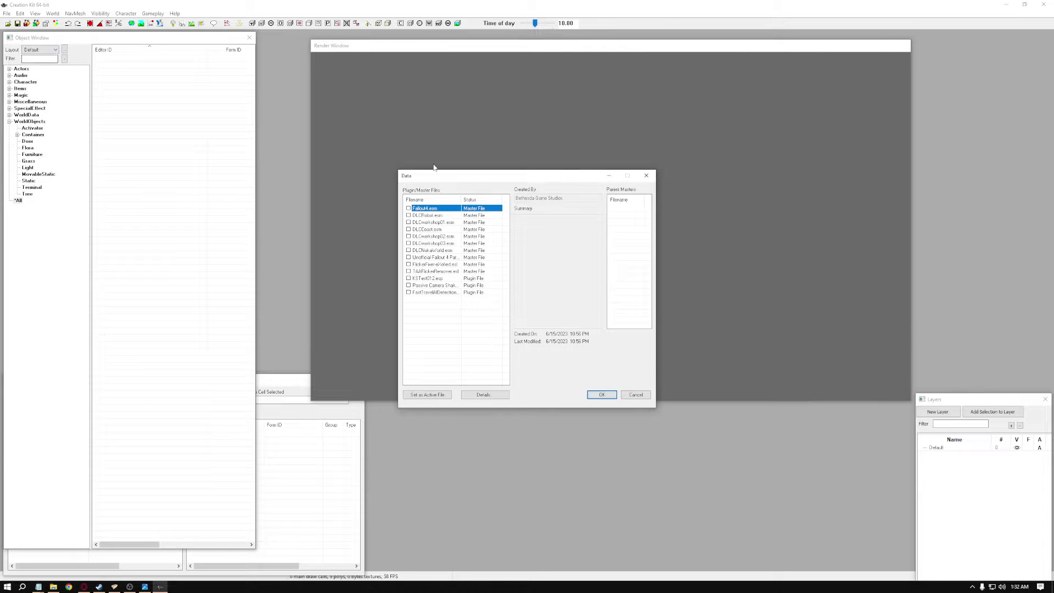
drag(453, 176, 428, 164)
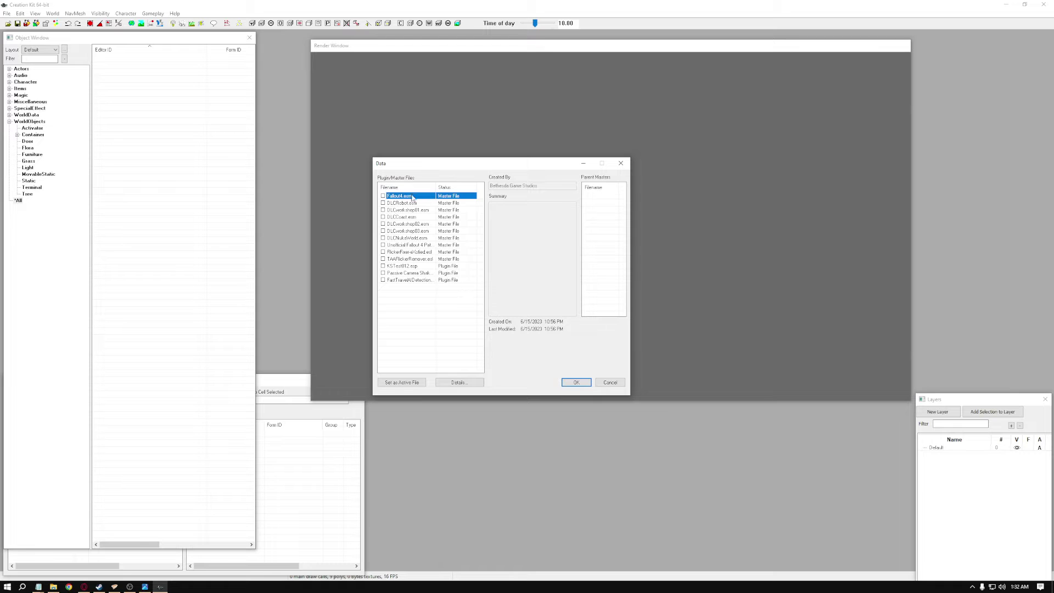
double_click(395, 198)
click(401, 382)
click(461, 198)
click(576, 382)
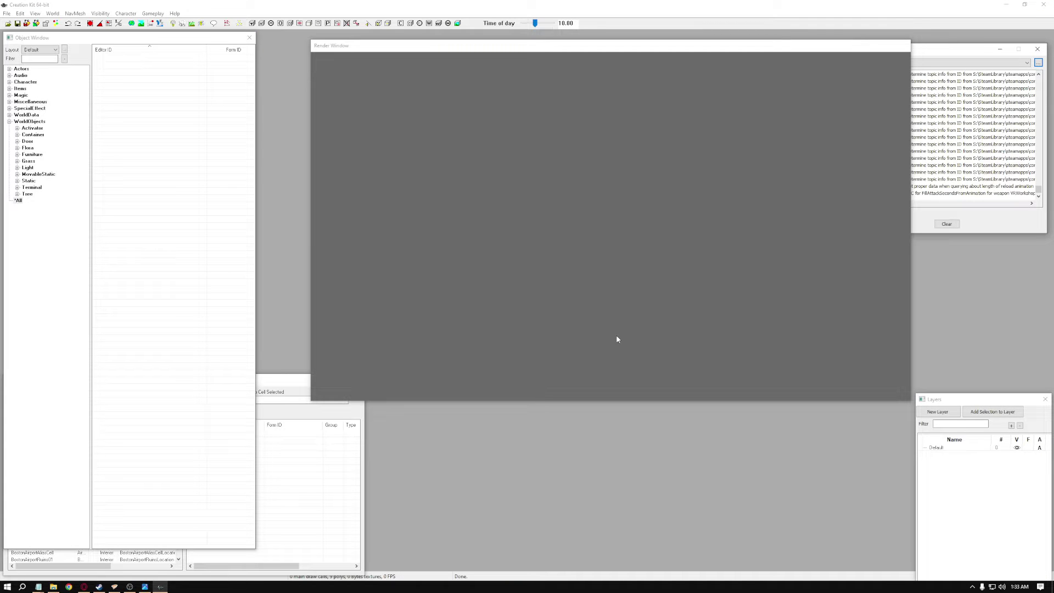
Reposition the Render Window and the Warnings window, and make the Warnings window taller.
drag(536, 49, 521, 50)
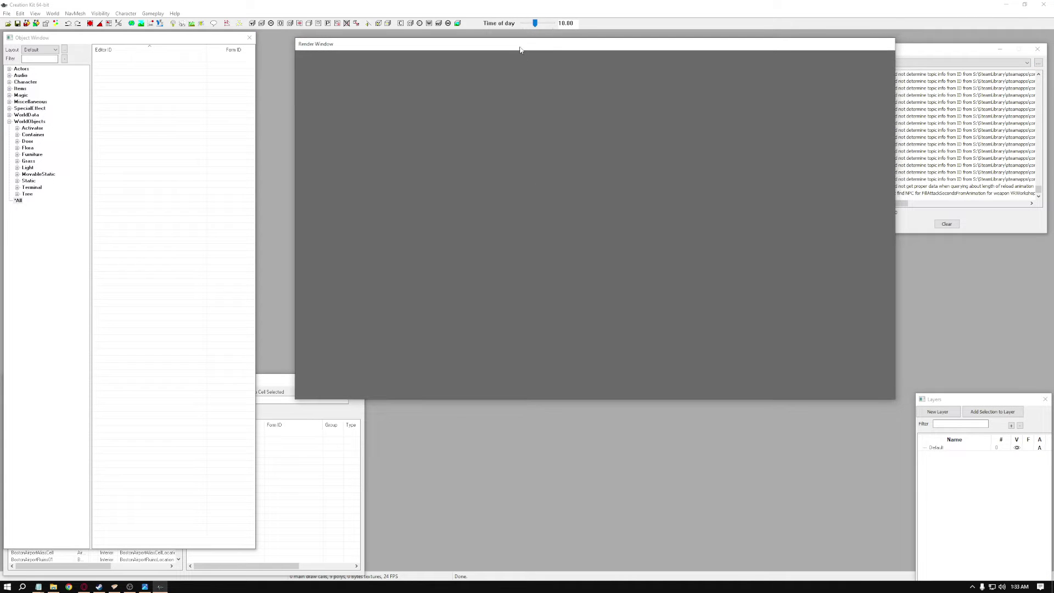
click(947, 54)
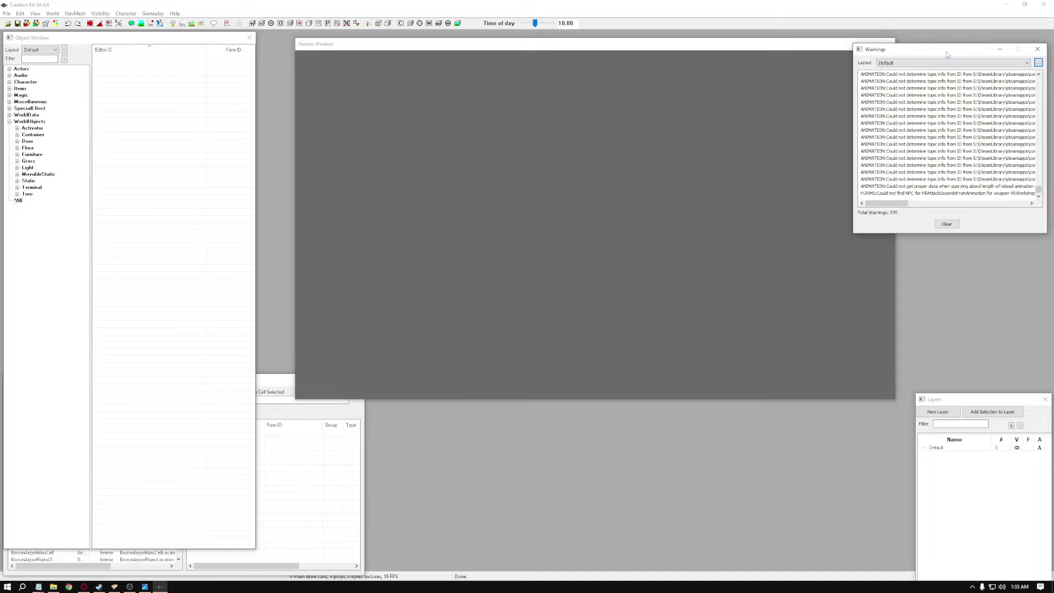
drag(951, 51, 905, 76)
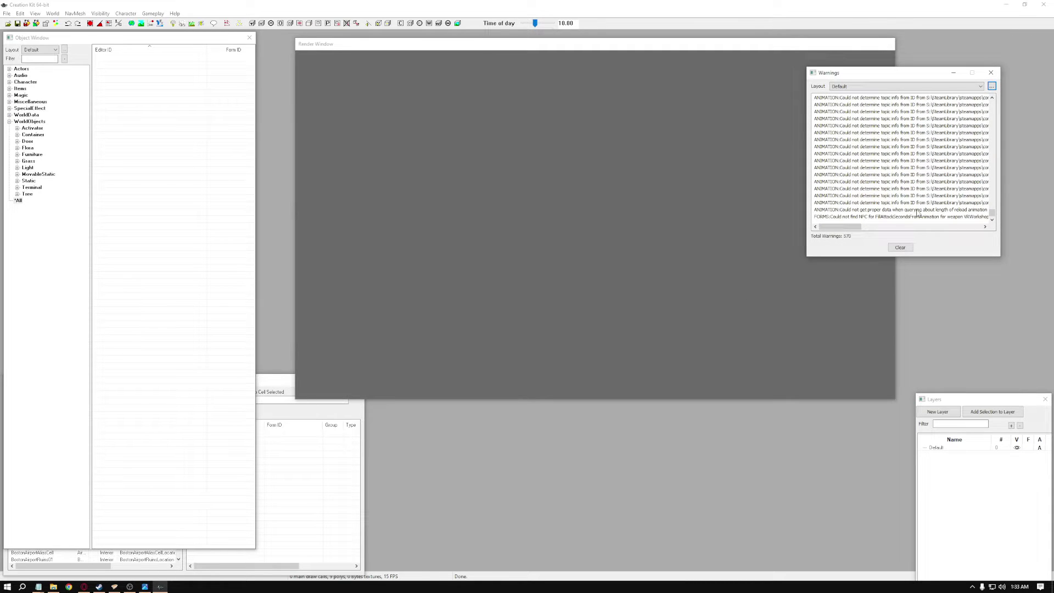
drag(901, 73, 943, 58)
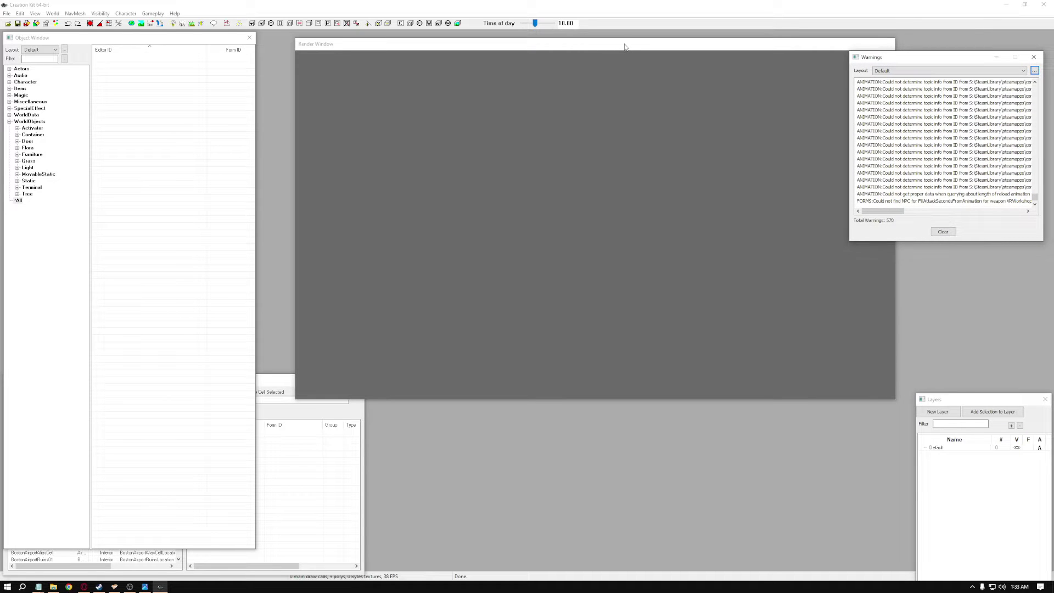
drag(620, 49, 580, 43)
click(957, 232)
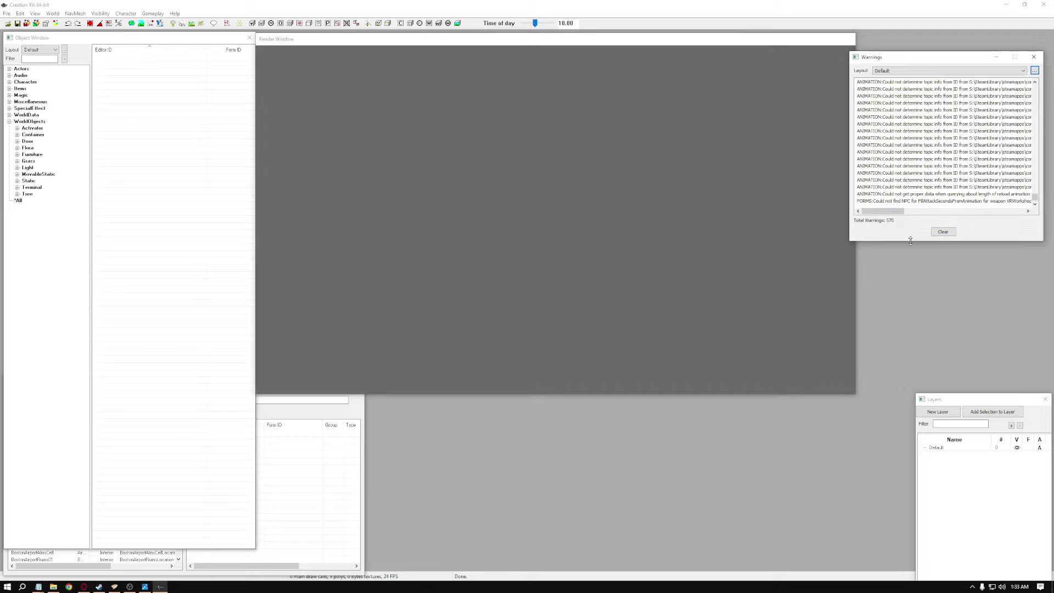
drag(957, 240, 957, 295)
click(593, 44)
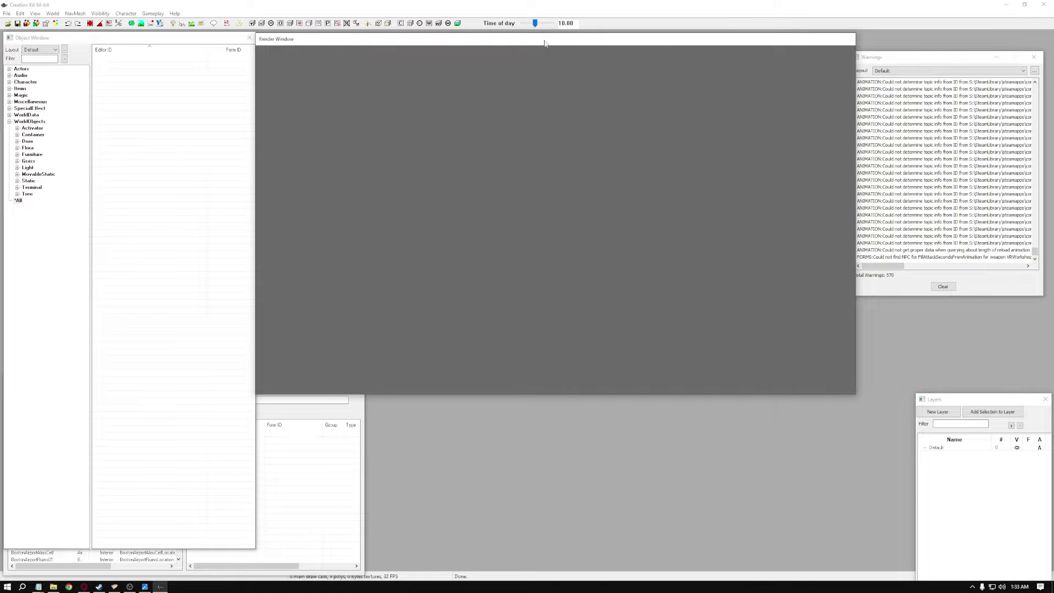
drag(544, 42, 572, 46)
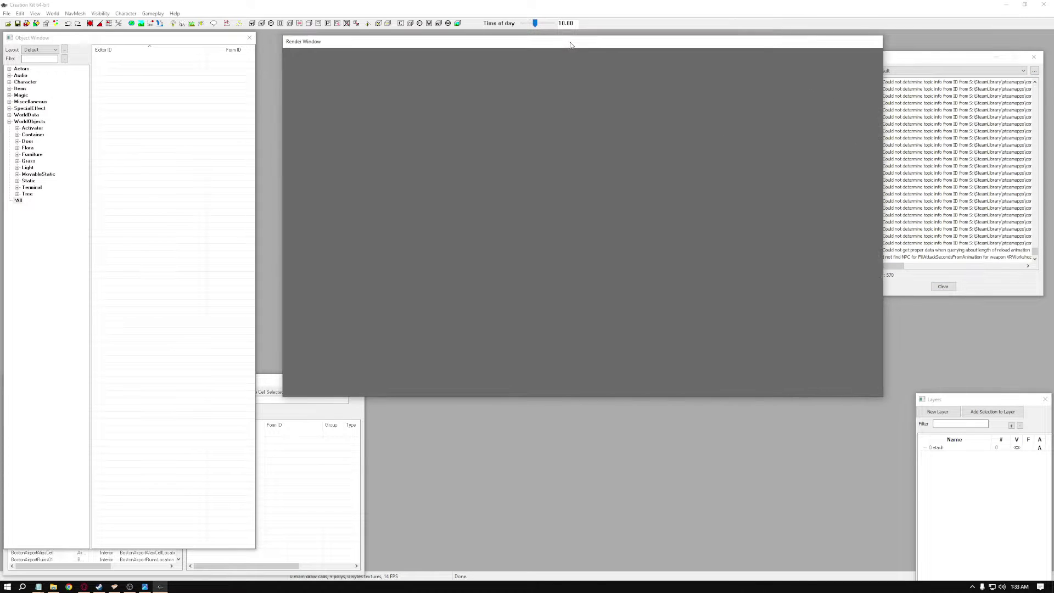
Bring the Cell View window to the front and set its world space to Commonwealth.
click(307, 421)
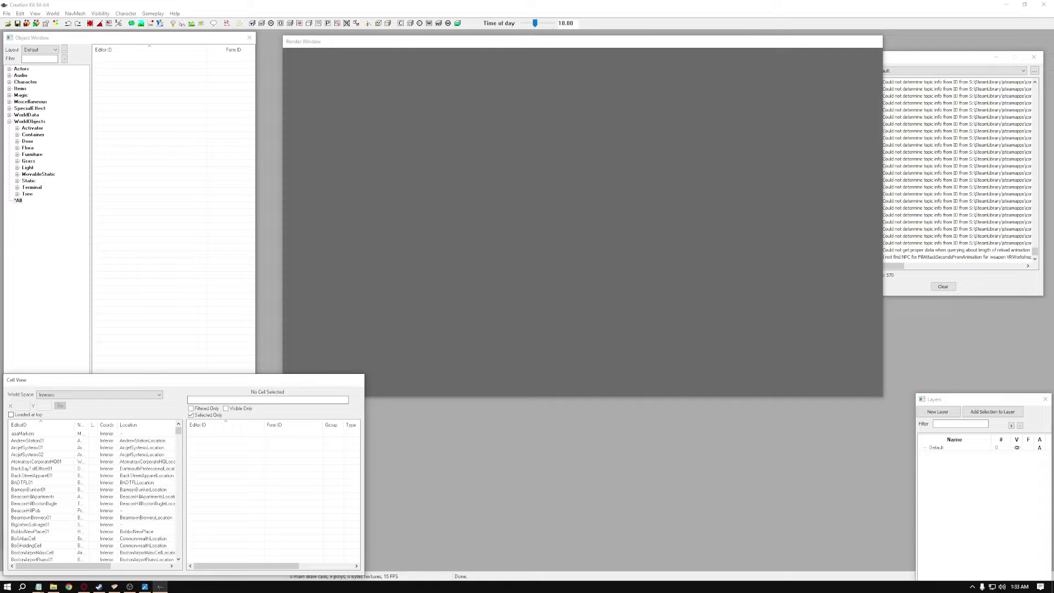
key(super+d)
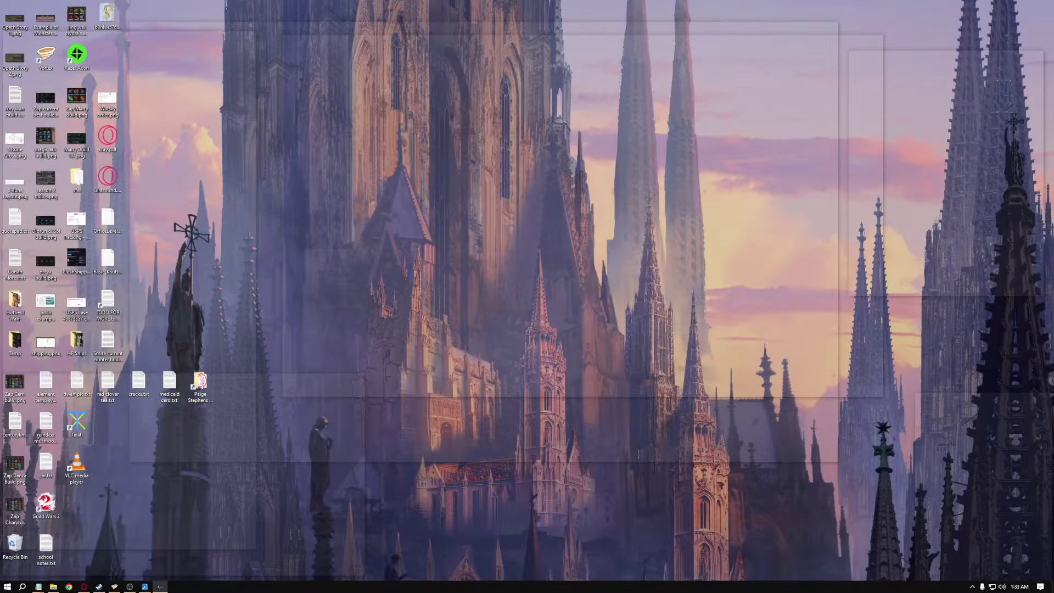
key(super+d)
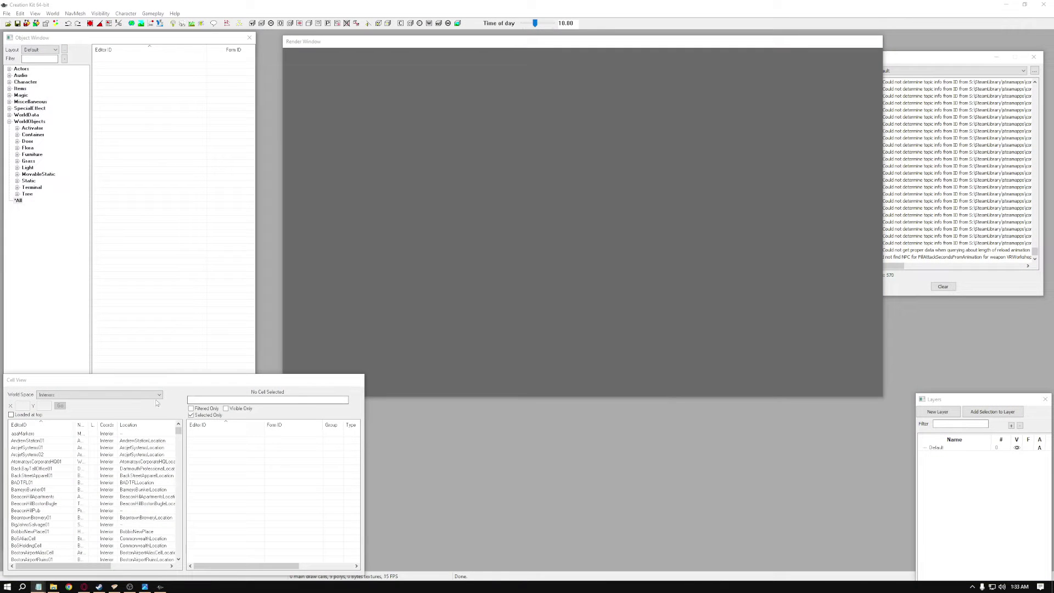
click(97, 396)
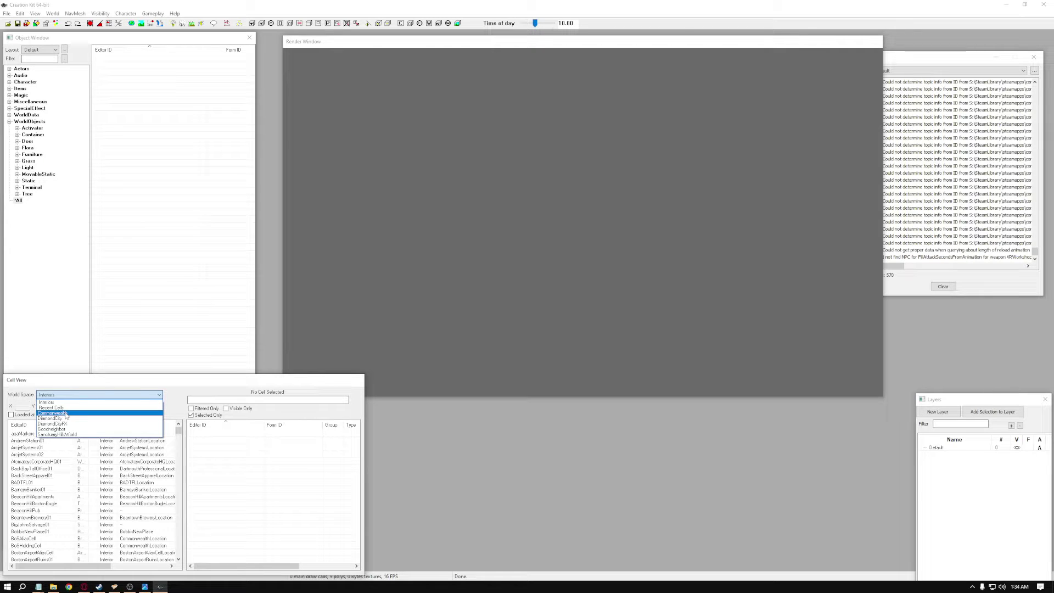
click(74, 414)
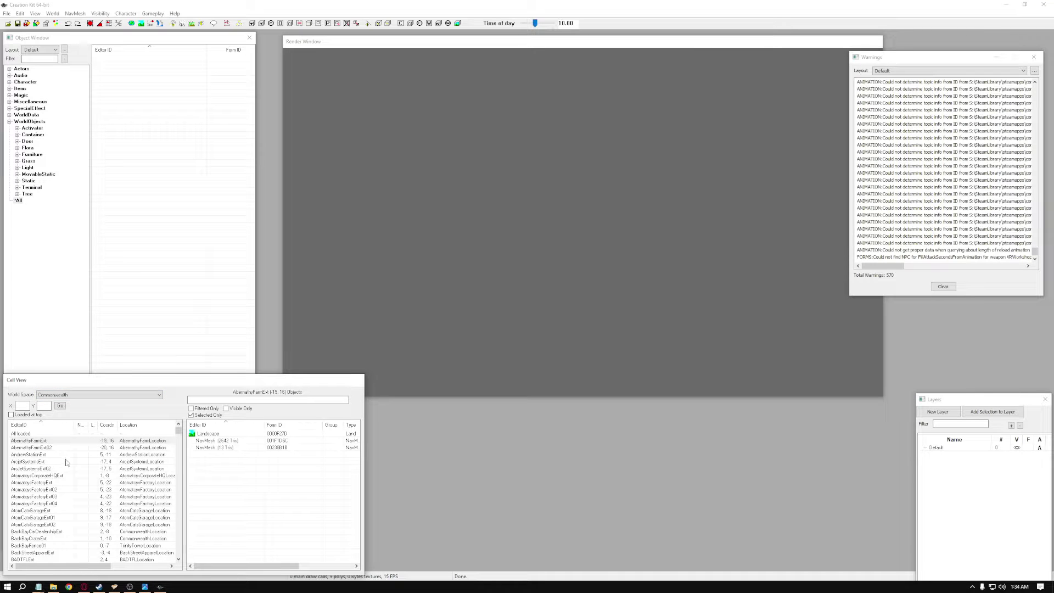
Find and select the SanctuaryExt cell at coordinates -20, 21 in the Commonwealth cell list.
scroll(77, 510, down, 4)
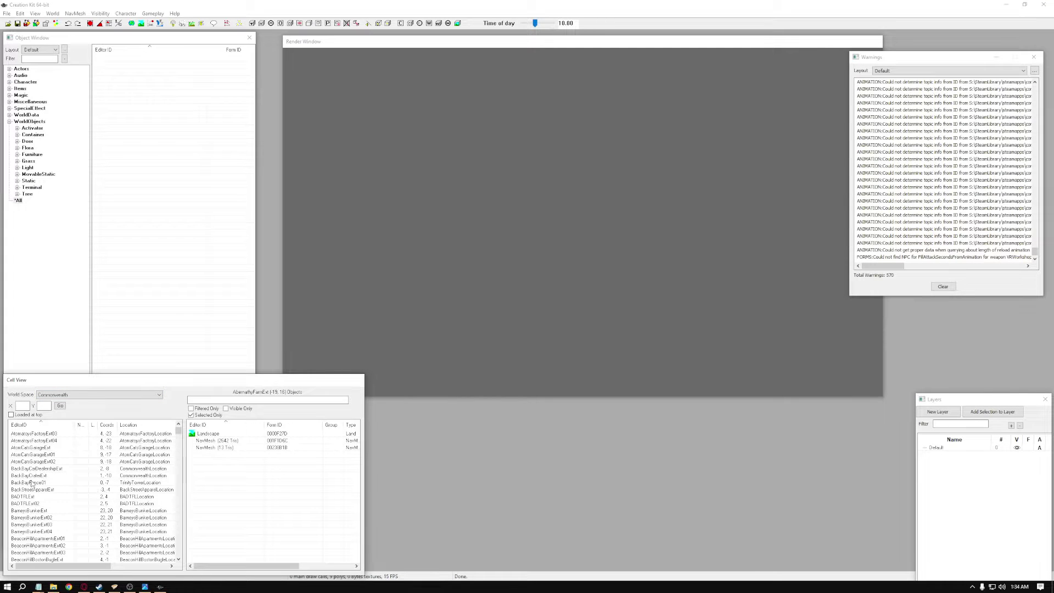
scroll(80, 509, down, 9)
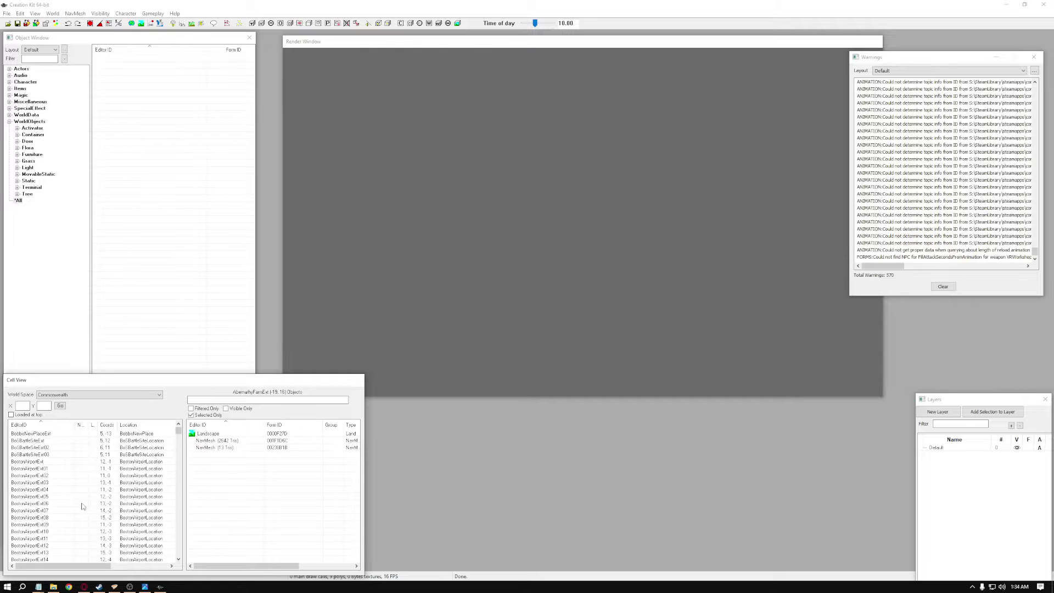
scroll(83, 506, down, 15)
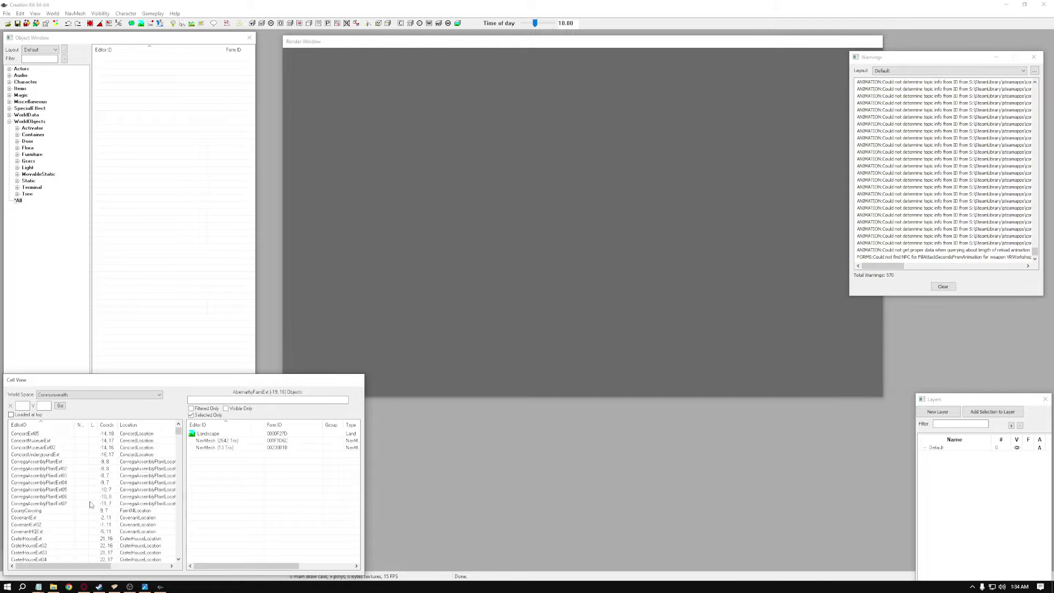
scroll(103, 509, down, 15)
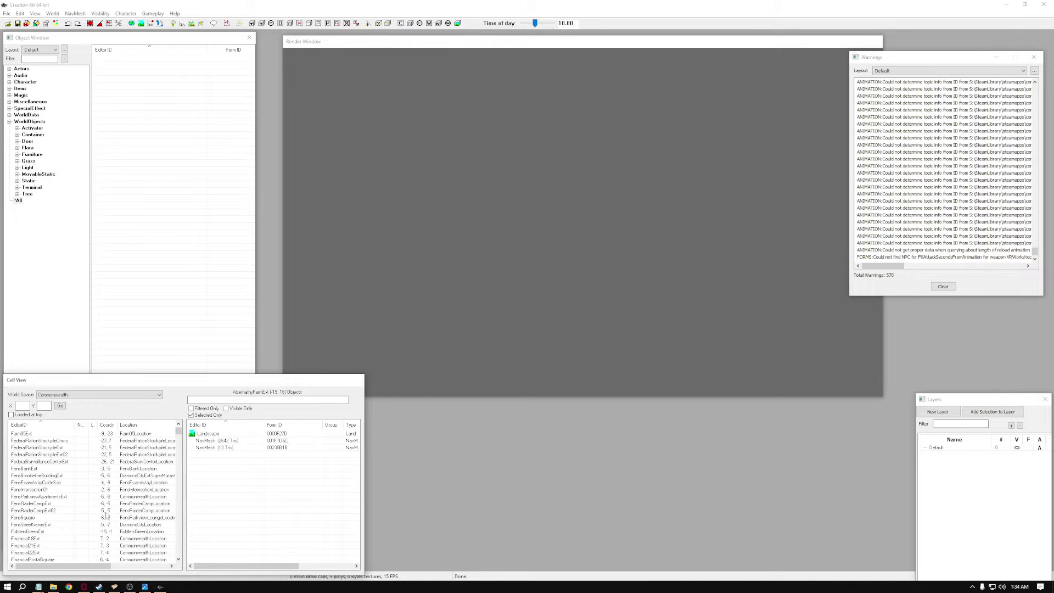
scroll(104, 509, down, 15)
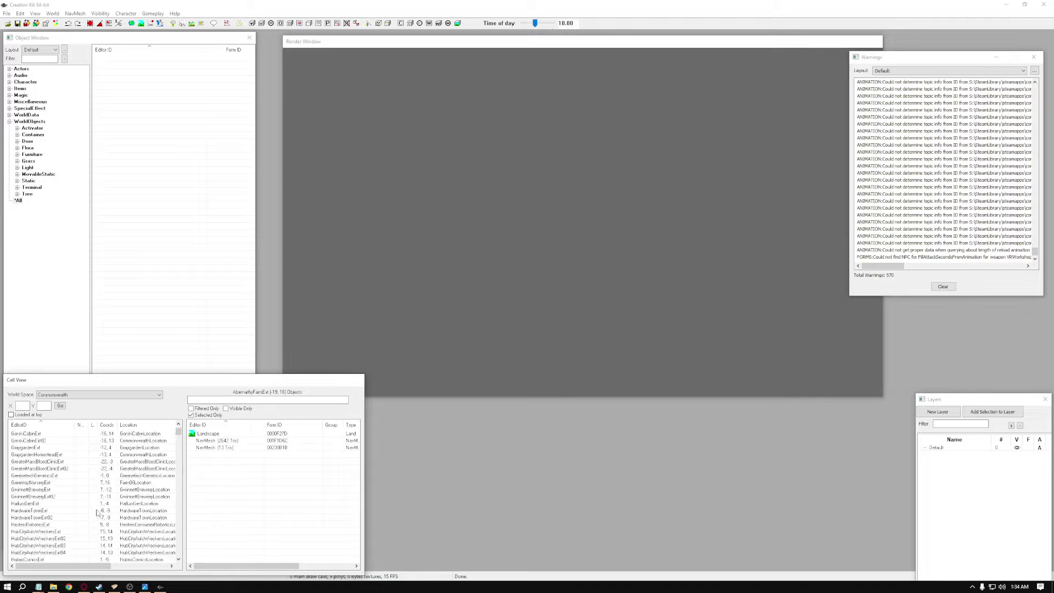
scroll(94, 514, down, 12)
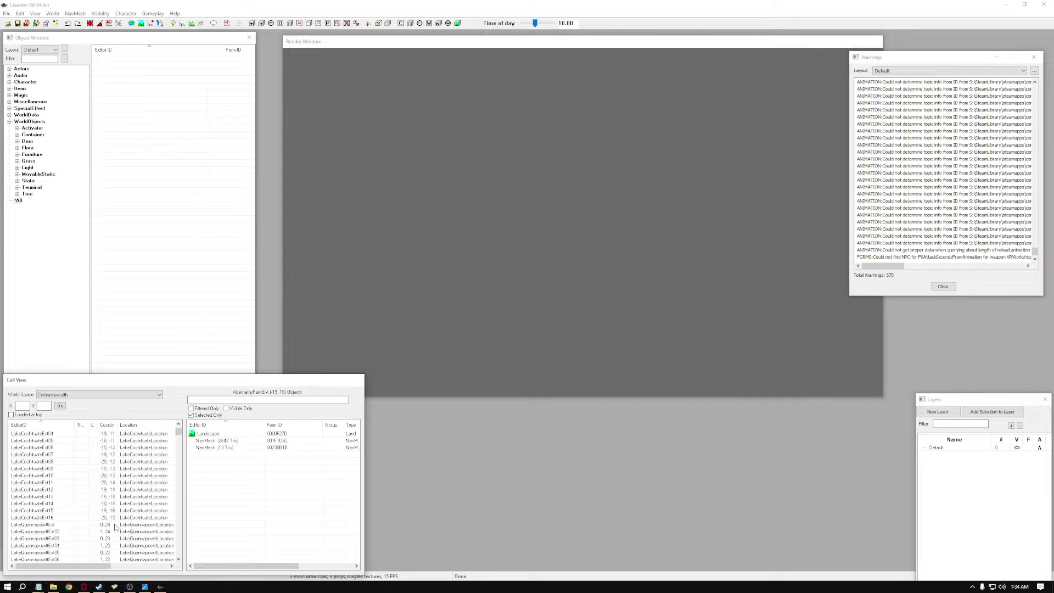
scroll(116, 521, down, 15)
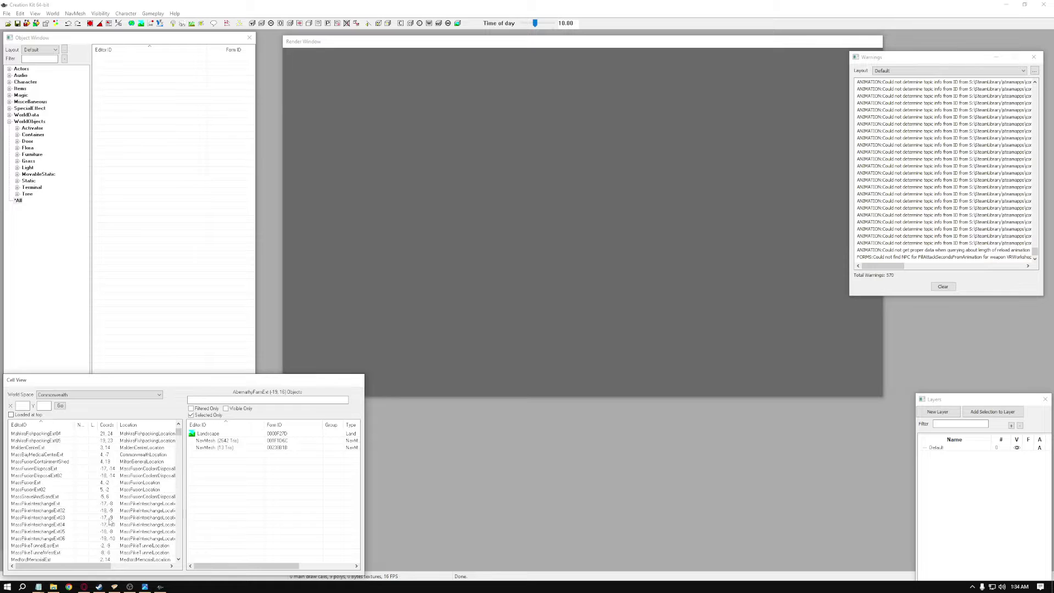
scroll(112, 520, down, 12)
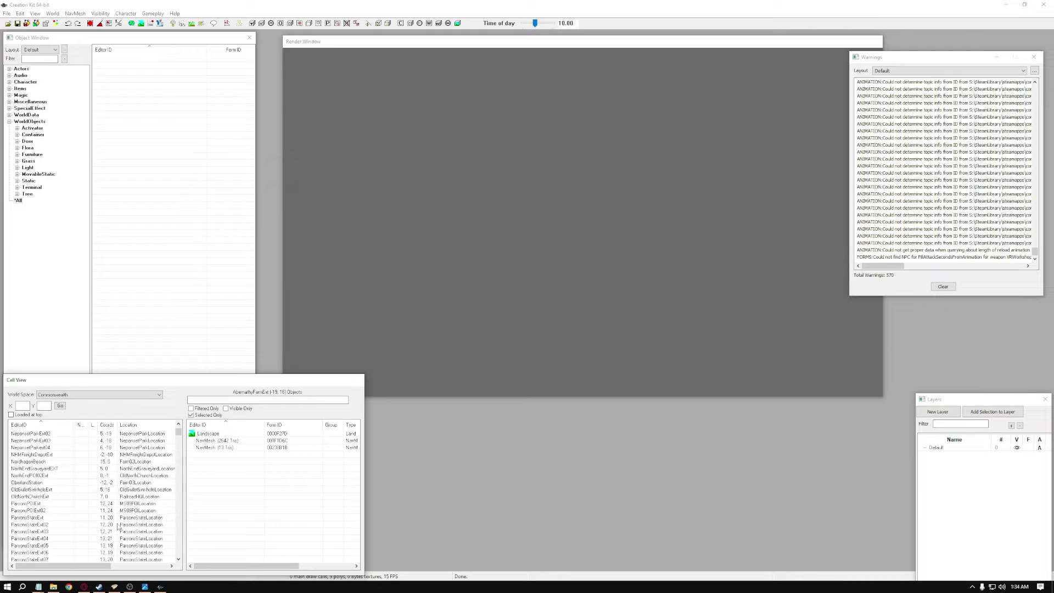
scroll(109, 512, down, 13)
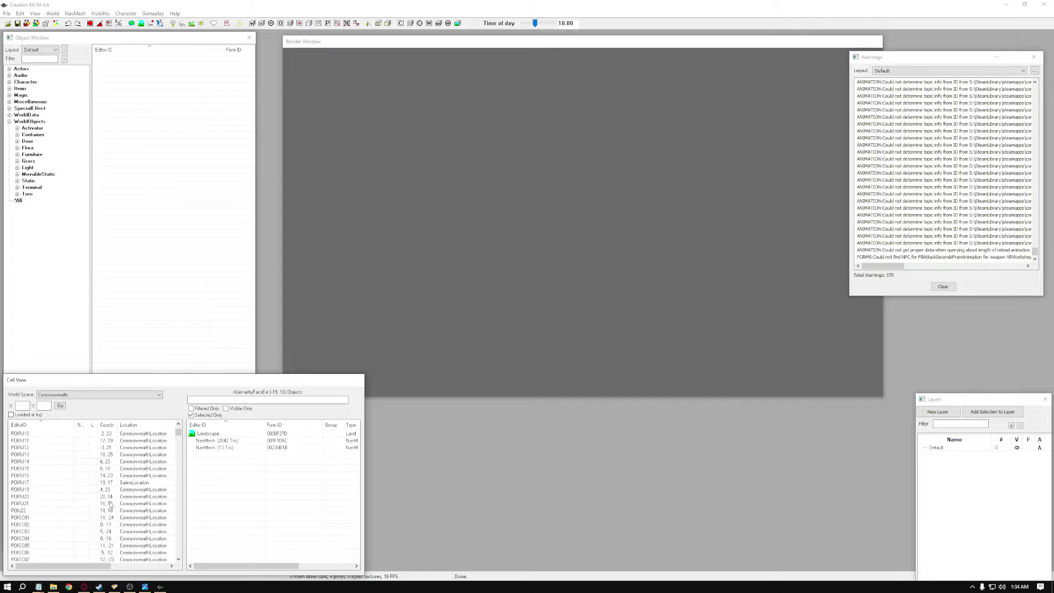
scroll(115, 511, down, 10)
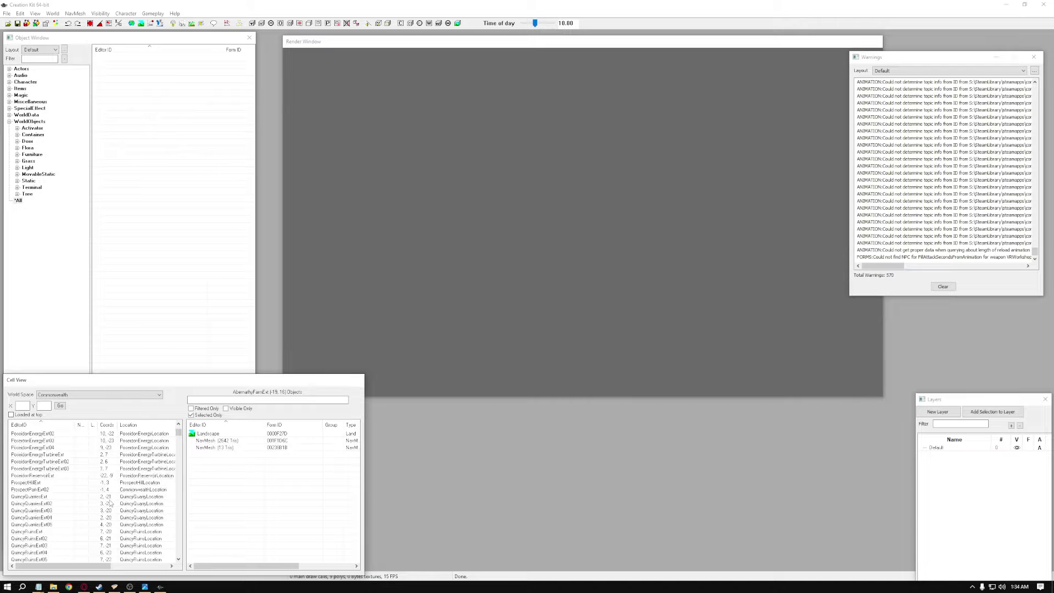
scroll(119, 498, down, 12)
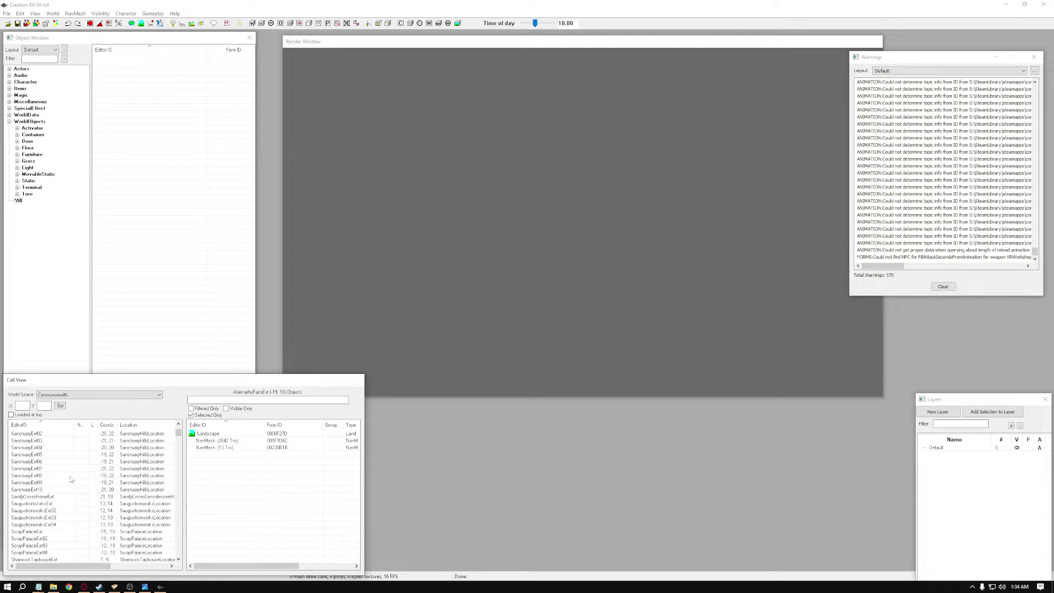
scroll(55, 457, up, 1)
click(44, 449)
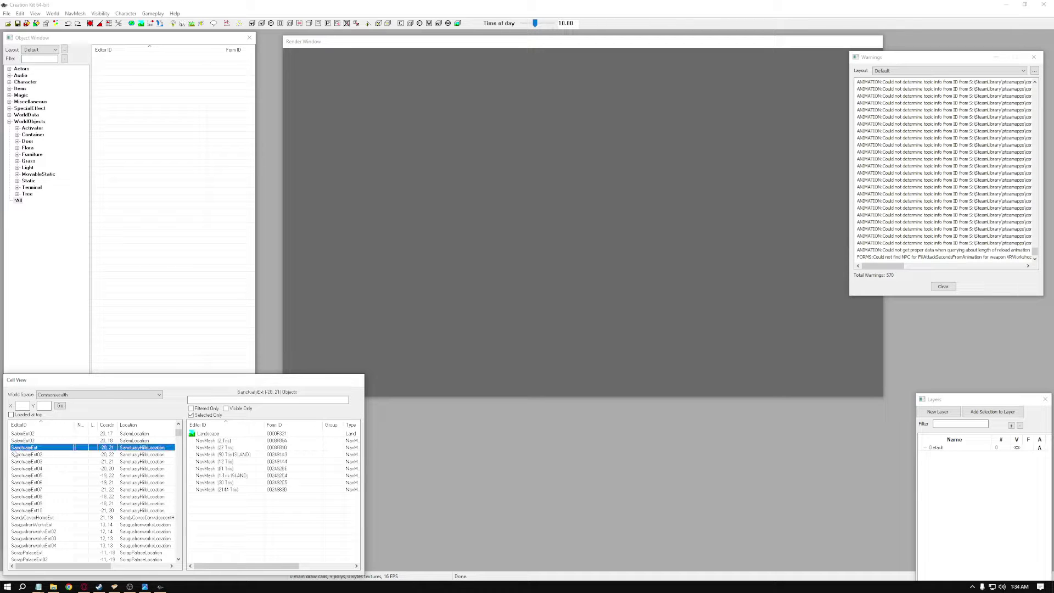
Load the SanctuaryExt cell into the Render Window and enlarge that window.
double_click(52, 450)
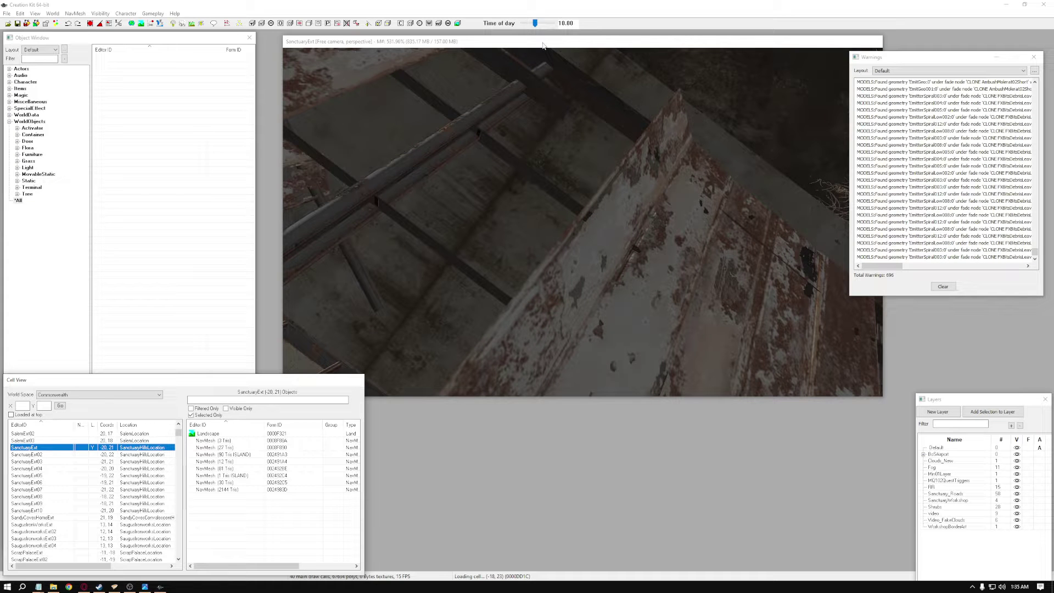
click(543, 45)
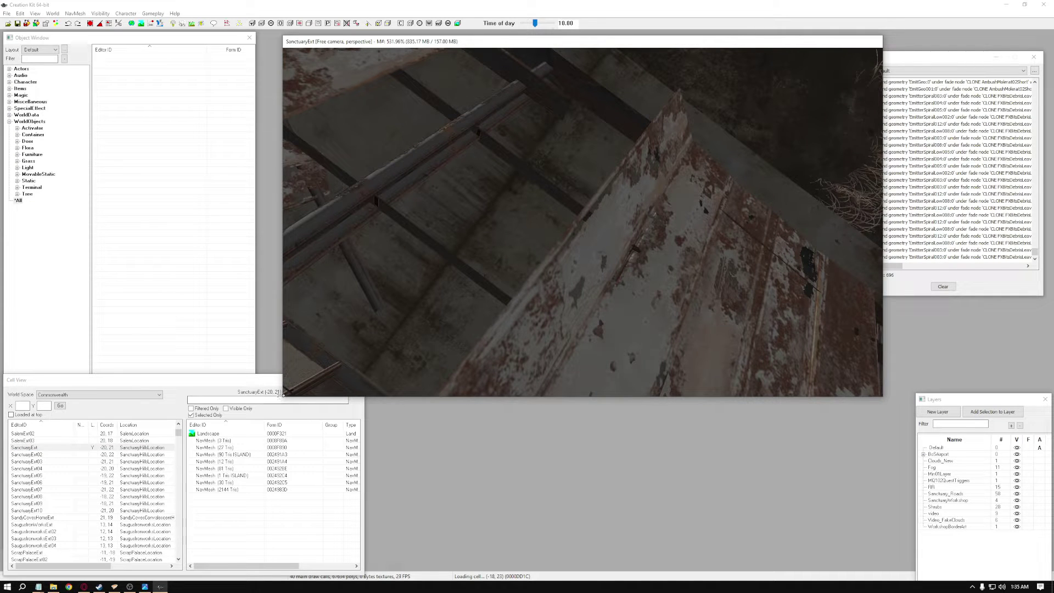
drag(284, 395, 202, 536)
drag(532, 45, 533, 46)
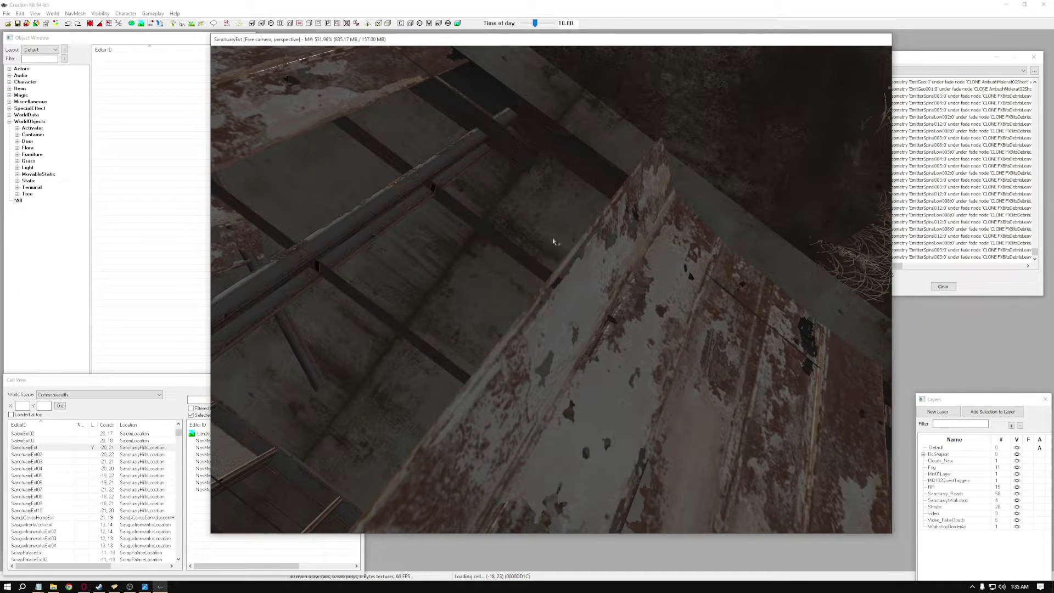
Move the camera out of the roof to ground level and select the fallen tree log in the grass.
middle_drag(575, 255, 577, 251)
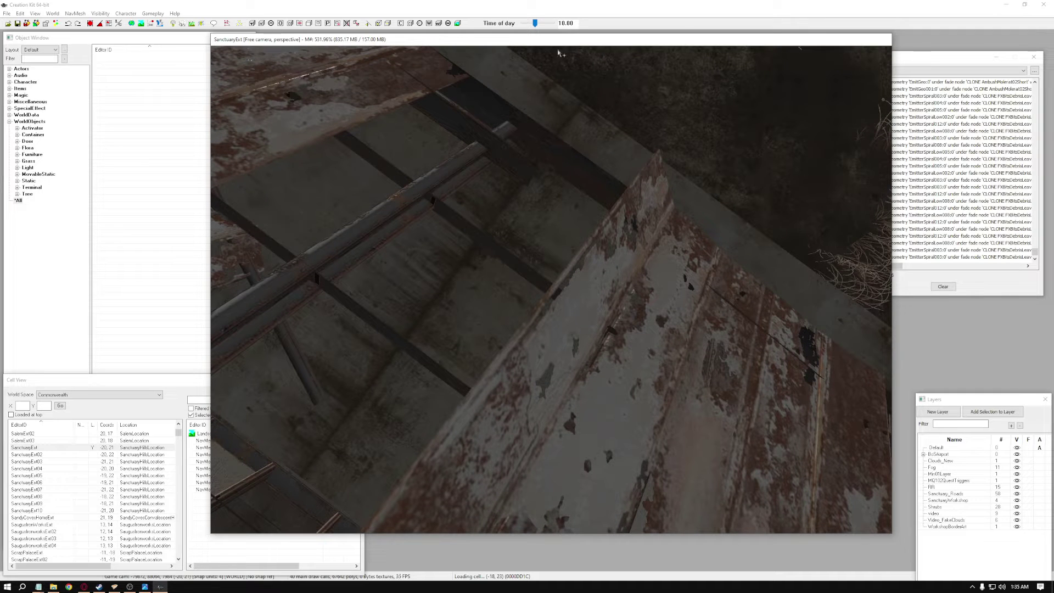
middle_drag(544, 294, 517, 195)
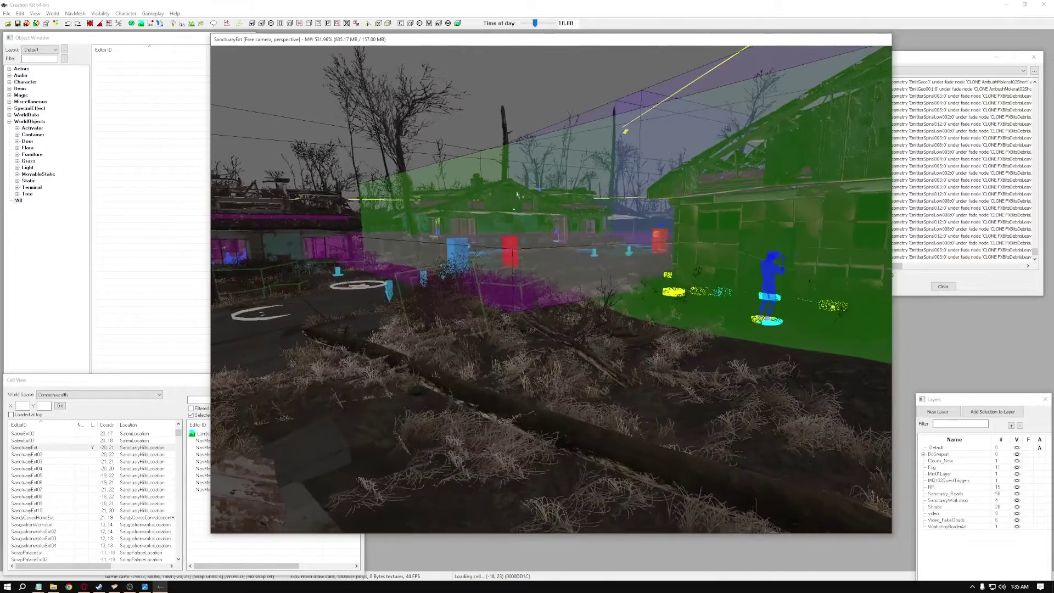
middle_drag(545, 284, 572, 288)
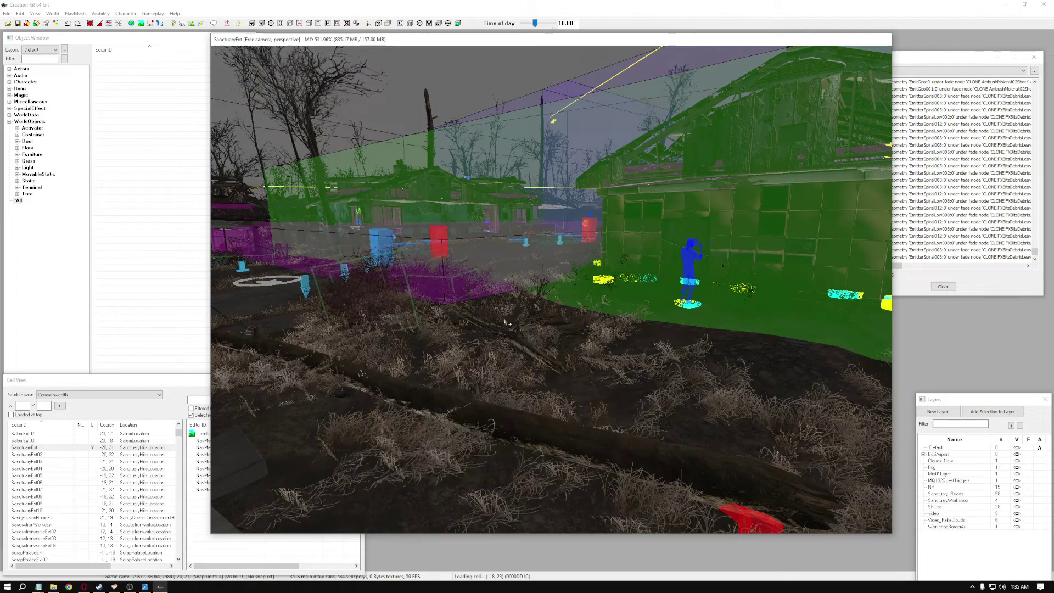
right_click(538, 353)
click(698, 376)
middle_drag(670, 365, 605, 398)
click(650, 398)
click(604, 376)
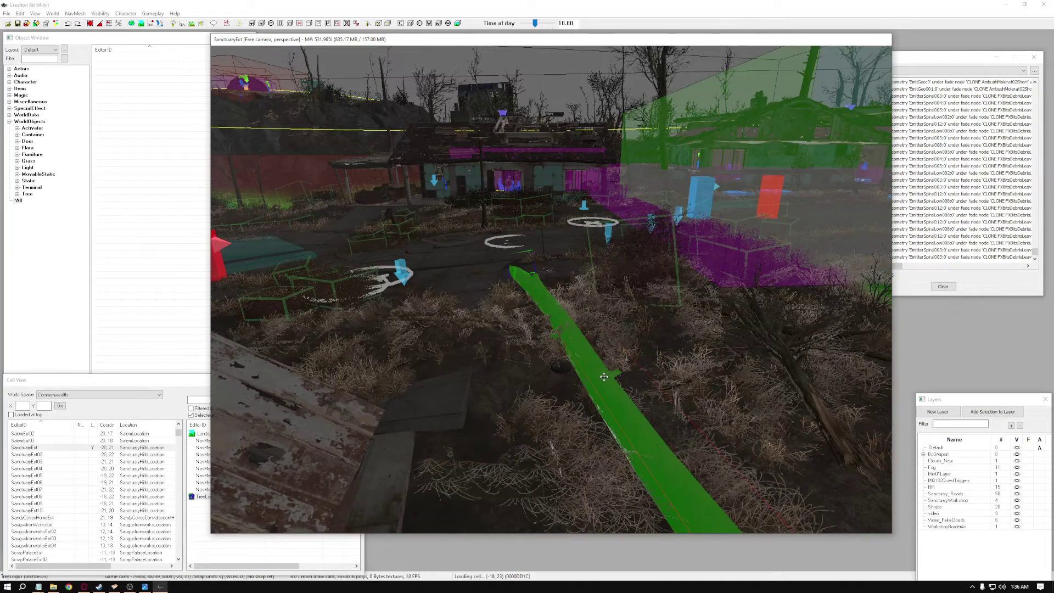
View the selected log from directly above, then orbit back down to look along the Sanctuary street.
key(t)
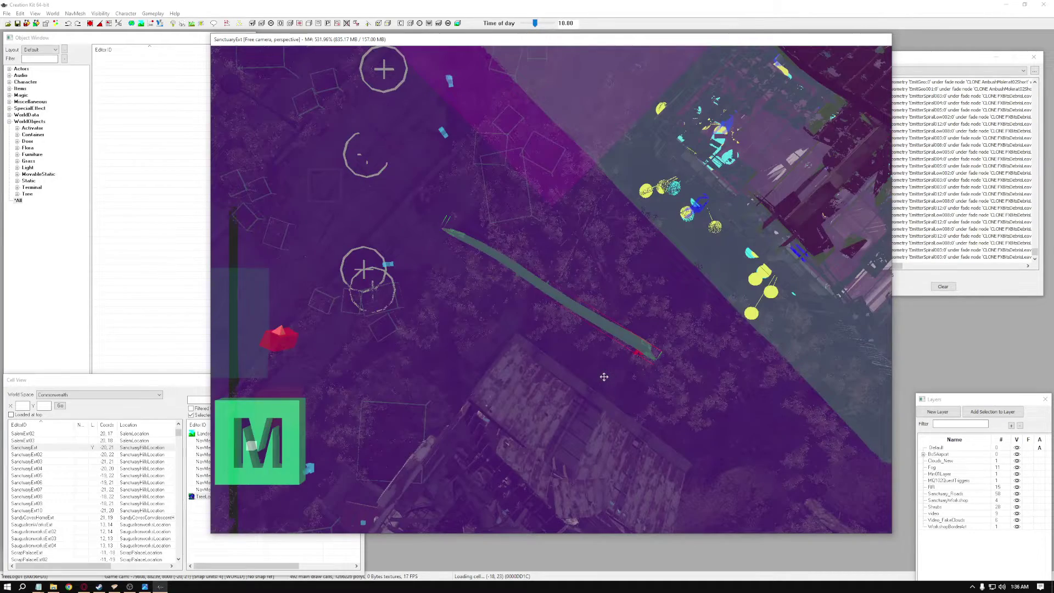
scroll(604, 376, up, 5)
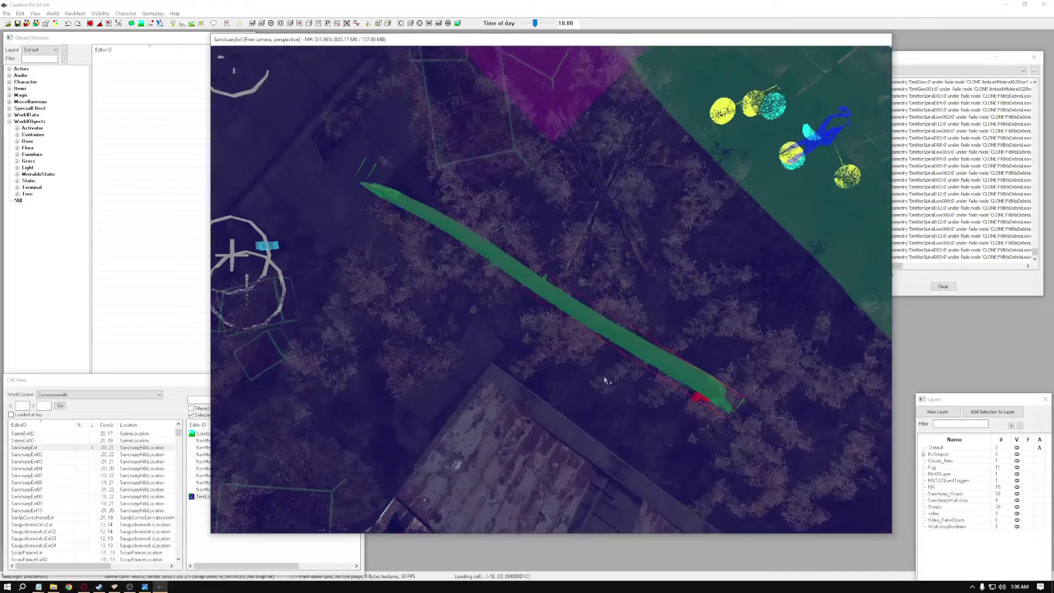
shift+middle_drag(605, 380, 578, 318)
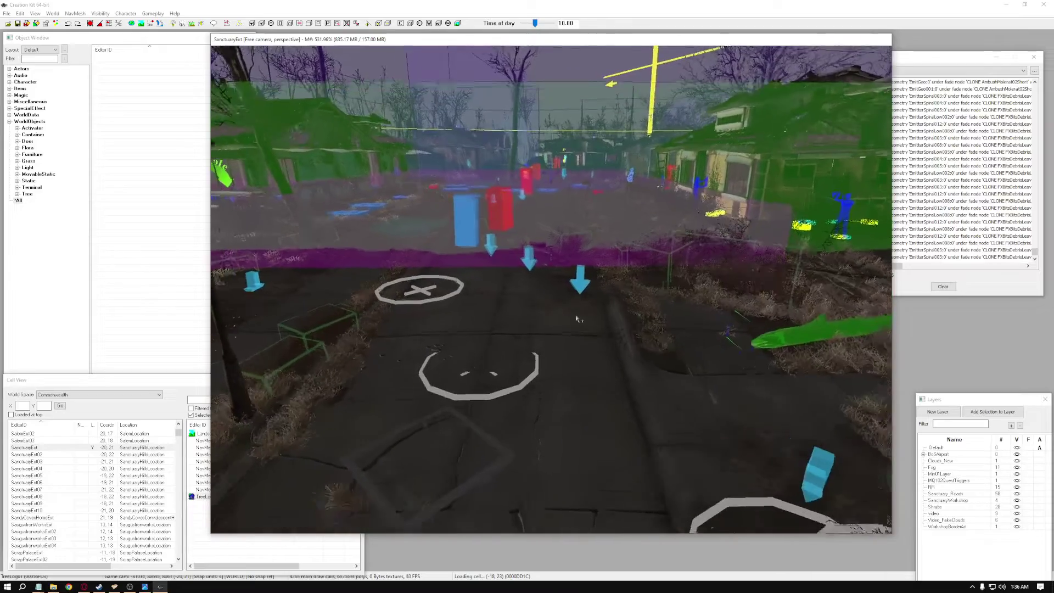
scroll(579, 313, up, 6)
scroll(588, 337, down, 2)
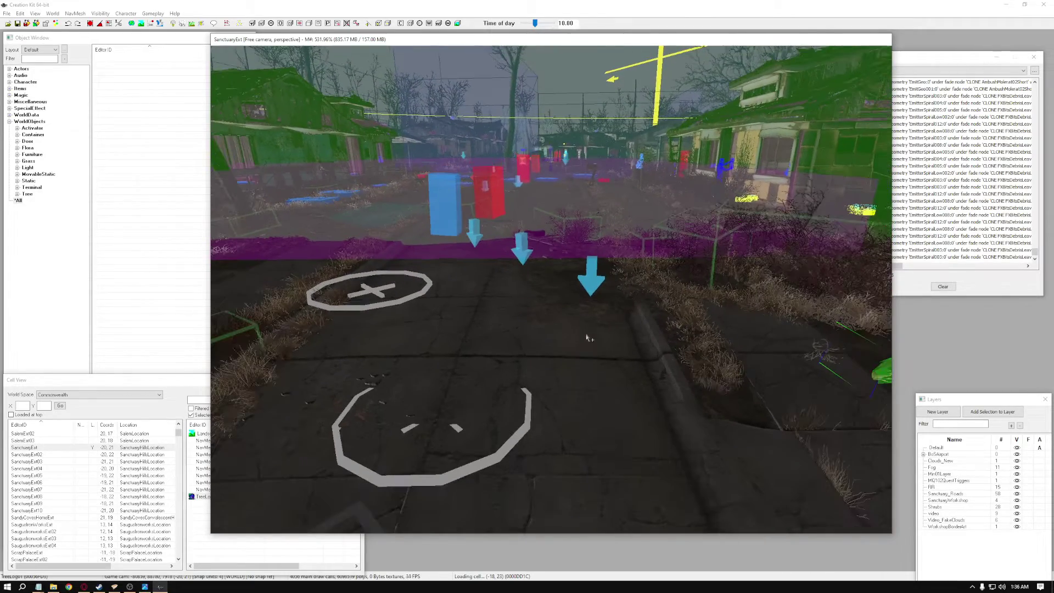
Hide the markers in the Render Window and turn on the sky display for the street view.
drag(597, 44, 644, 48)
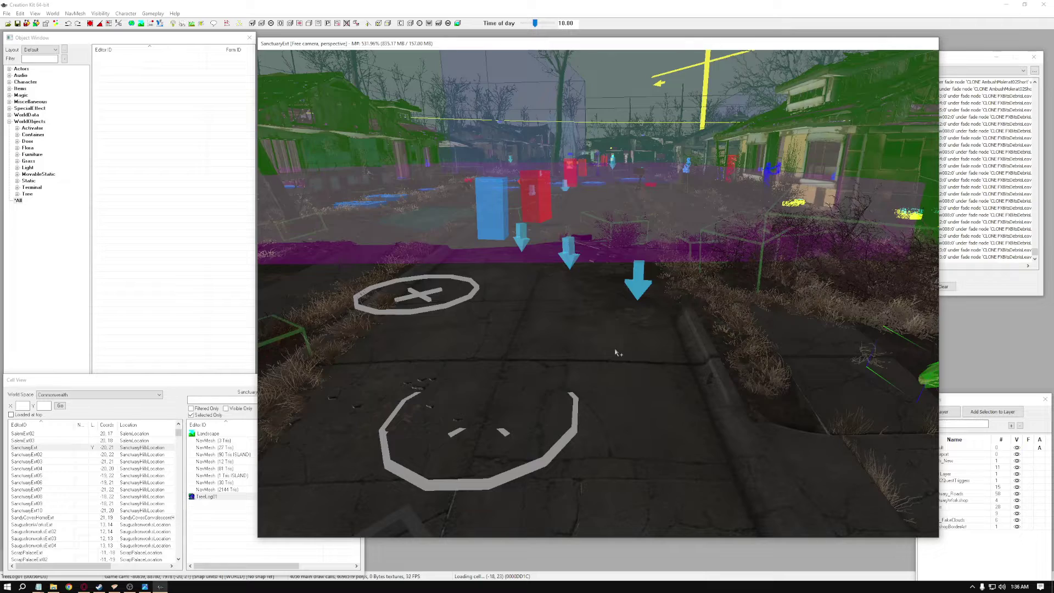
key(m)
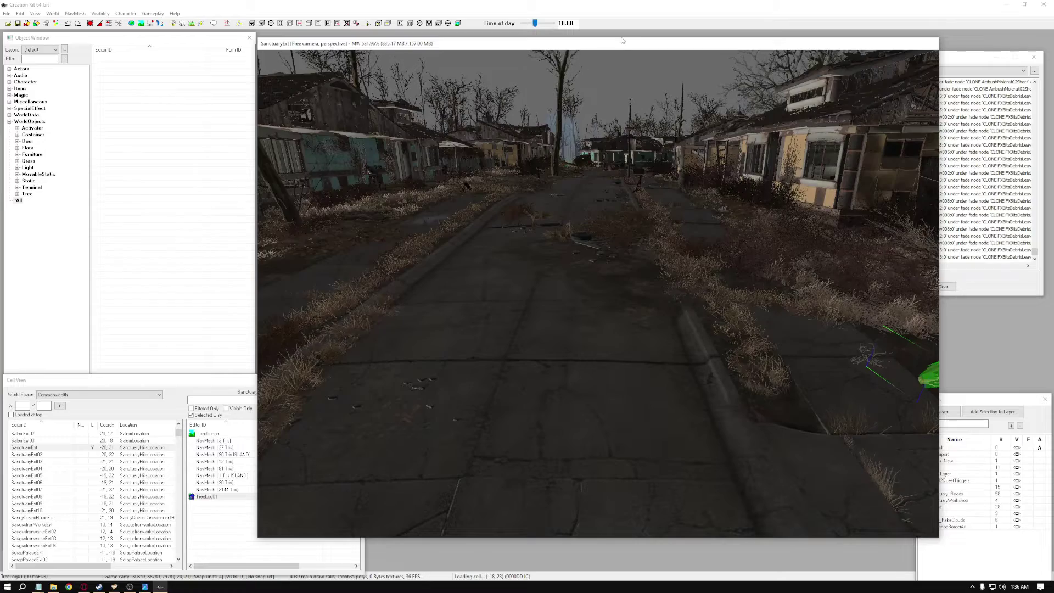
mouse_move(599, 296)
shift+middle_down()
mouse_move(578, 286)
mouse_move(589, 287)
shift+middle_up()
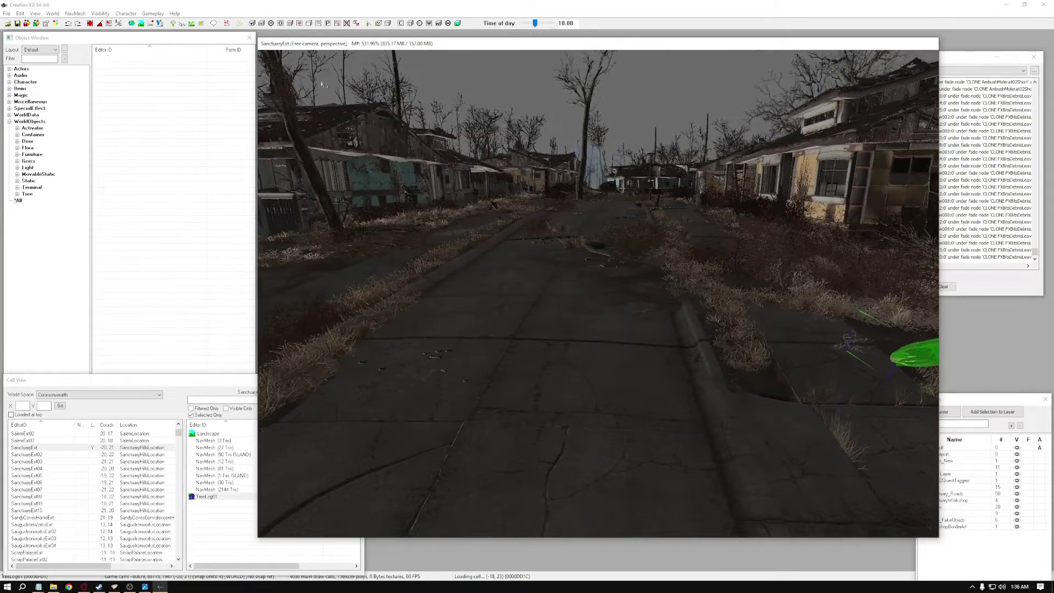
drag(458, 38, 447, 35)
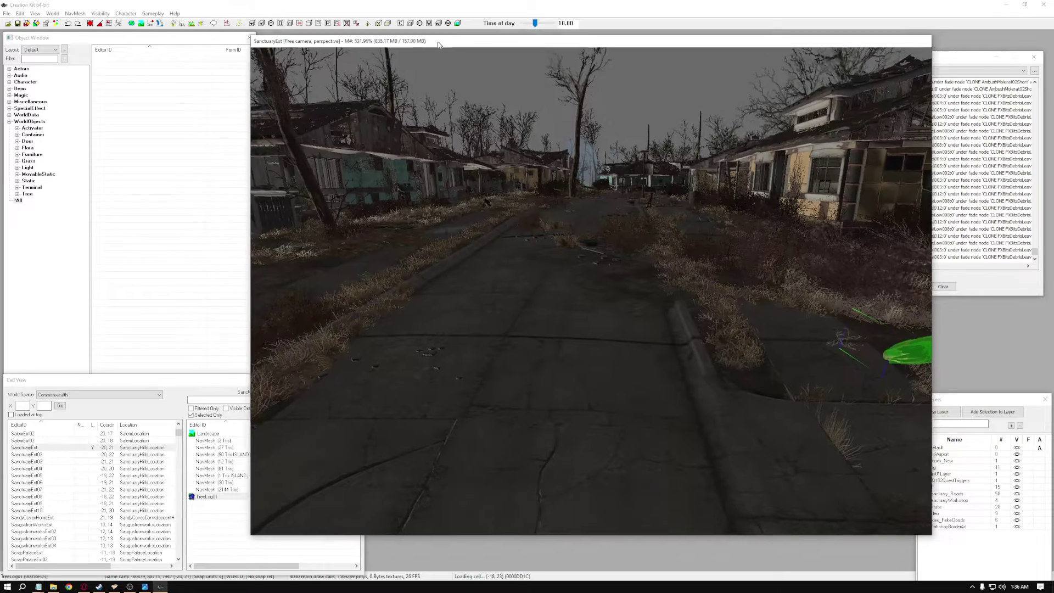
click(182, 24)
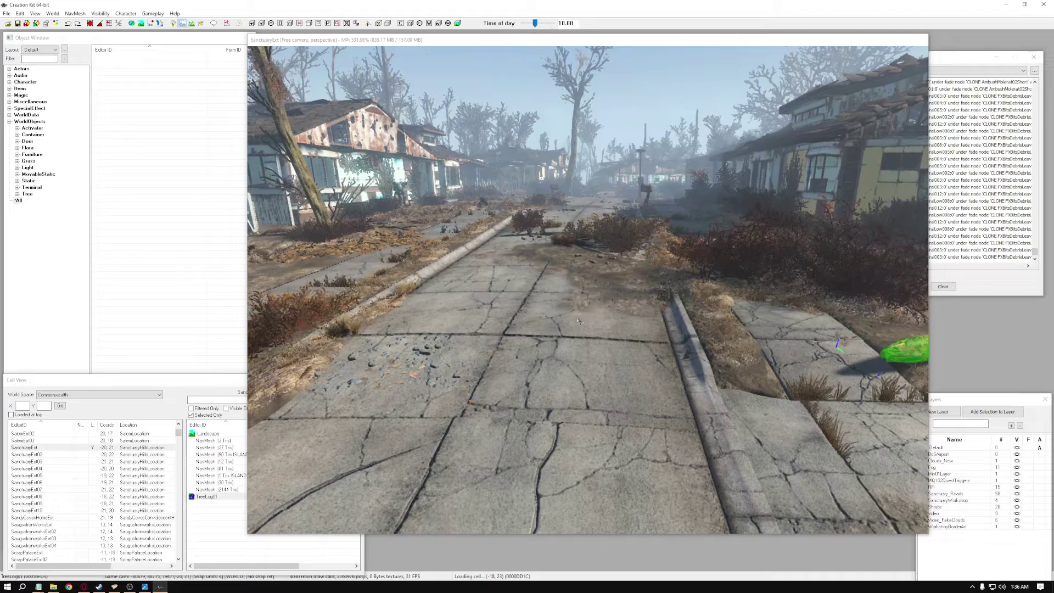
Examine the street, houses and trees of the Sanctuary cell from several angles and distances.
shift+middle_drag(579, 322, 537, 316)
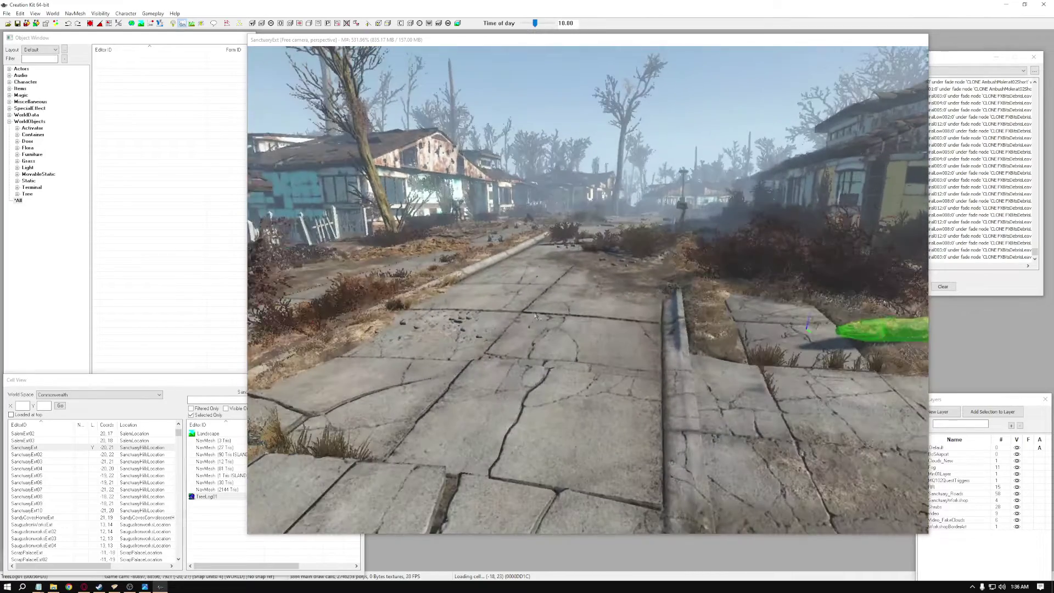
scroll(516, 311, up, 6)
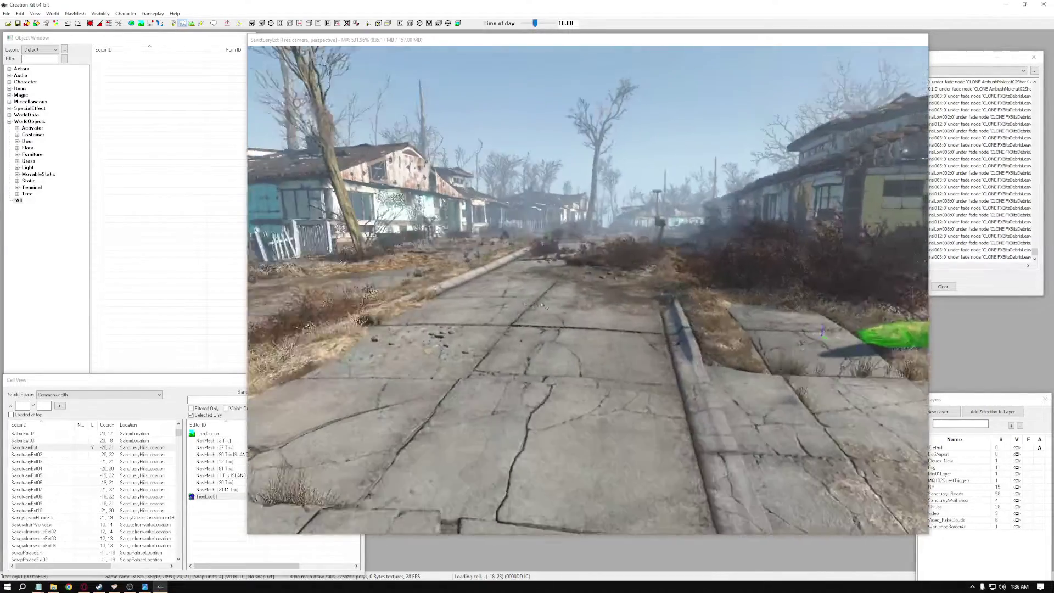
scroll(577, 328, up, 3)
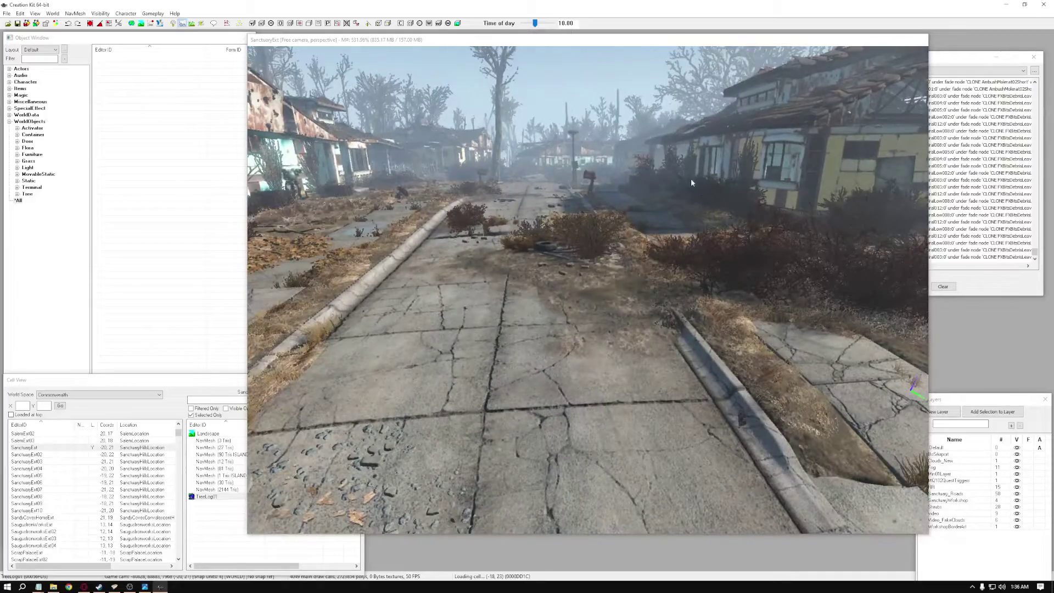
middle_drag(691, 183, 774, 195)
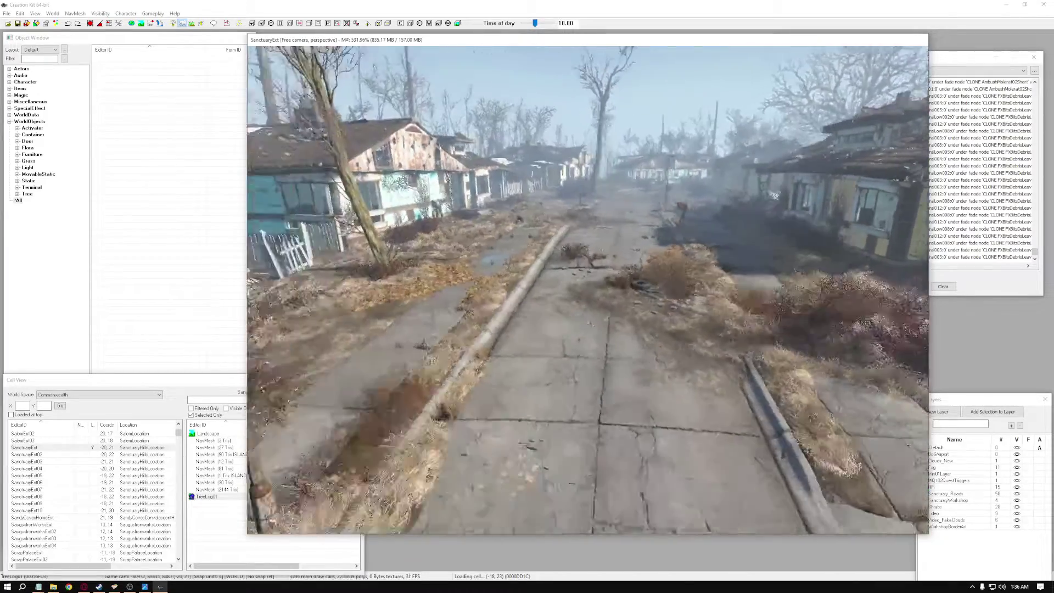
scroll(589, 323, down, 4)
shift+middle_drag(589, 324, 658, 338)
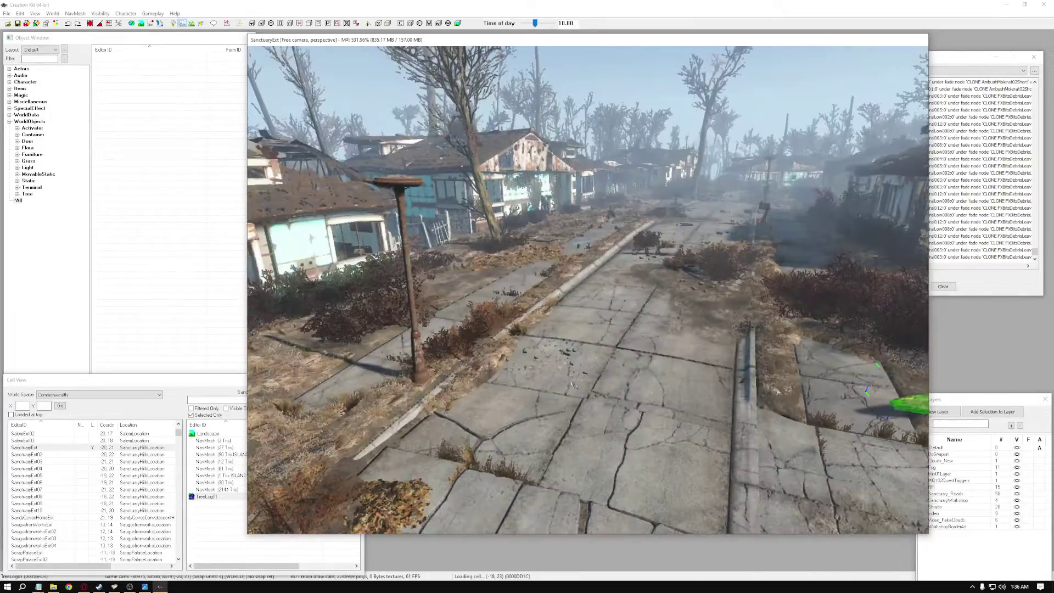
scroll(575, 384, up, 10)
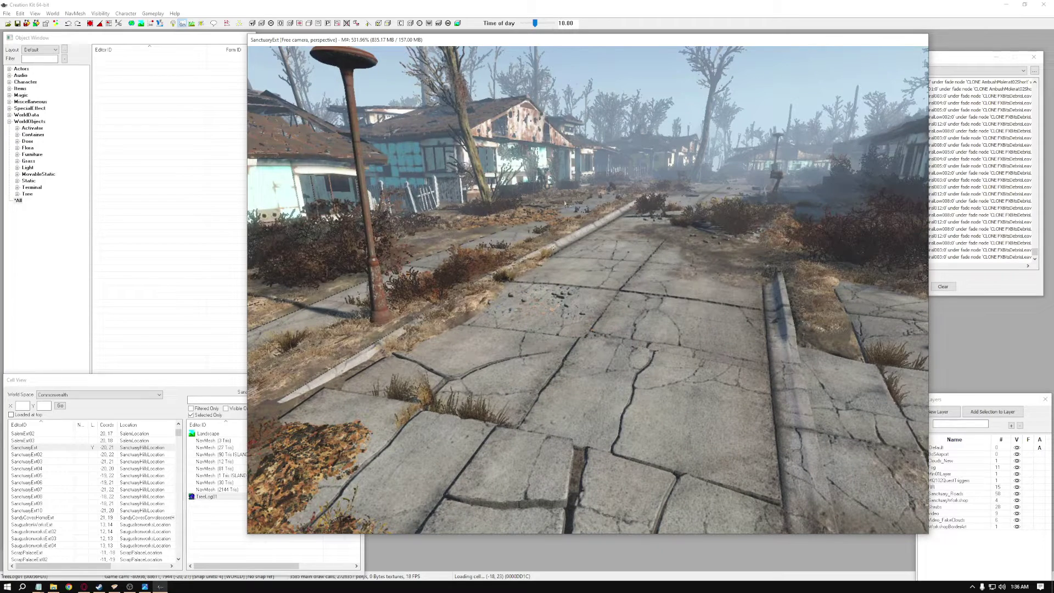
Bring the Object Window to the front and list the Weapon objects of the Items category.
click(81, 35)
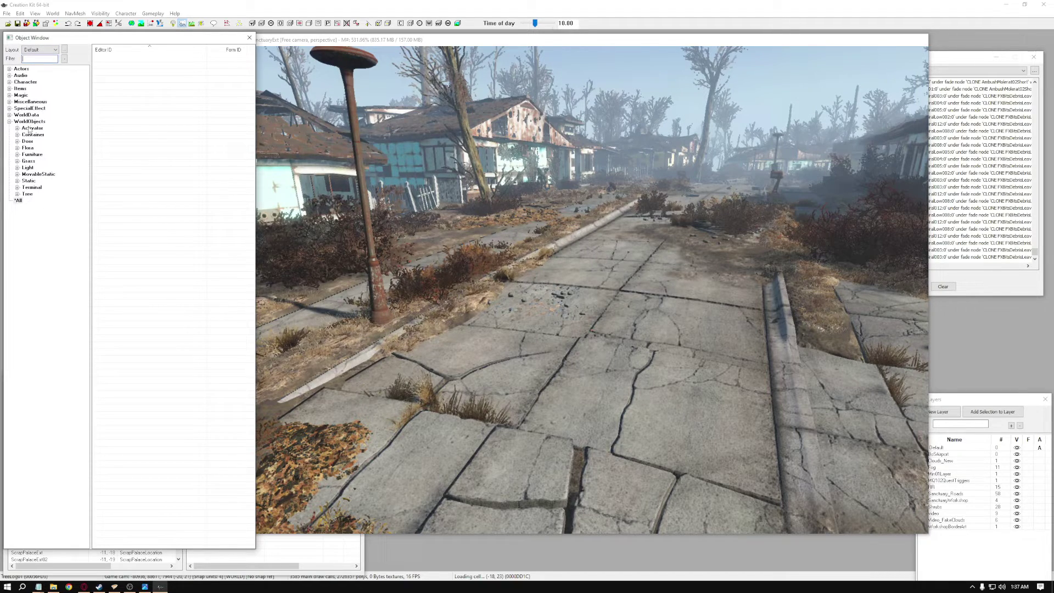
click(8, 69)
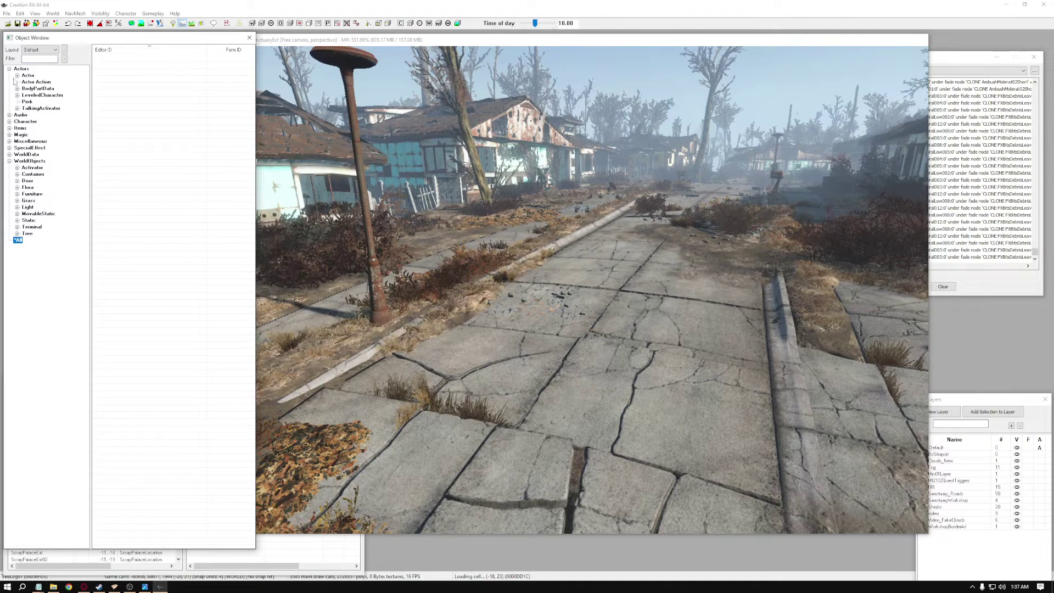
click(9, 70)
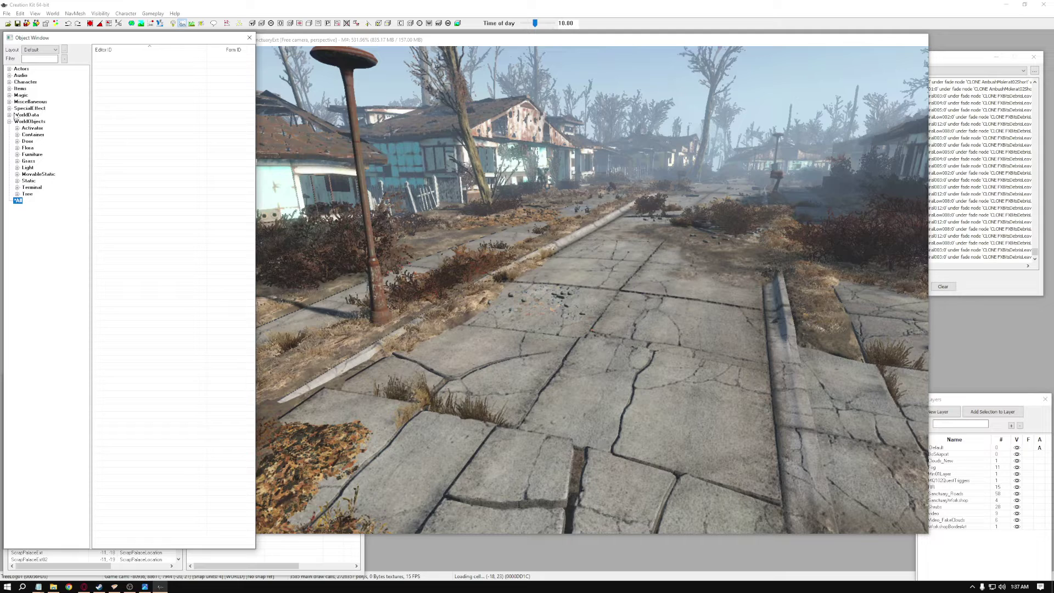
click(10, 89)
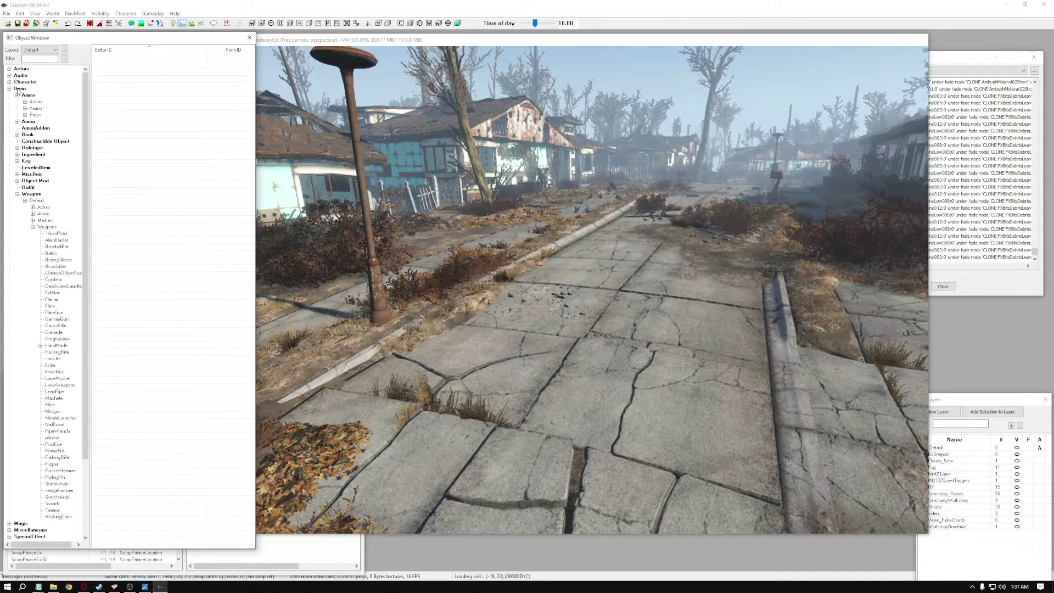
click(32, 194)
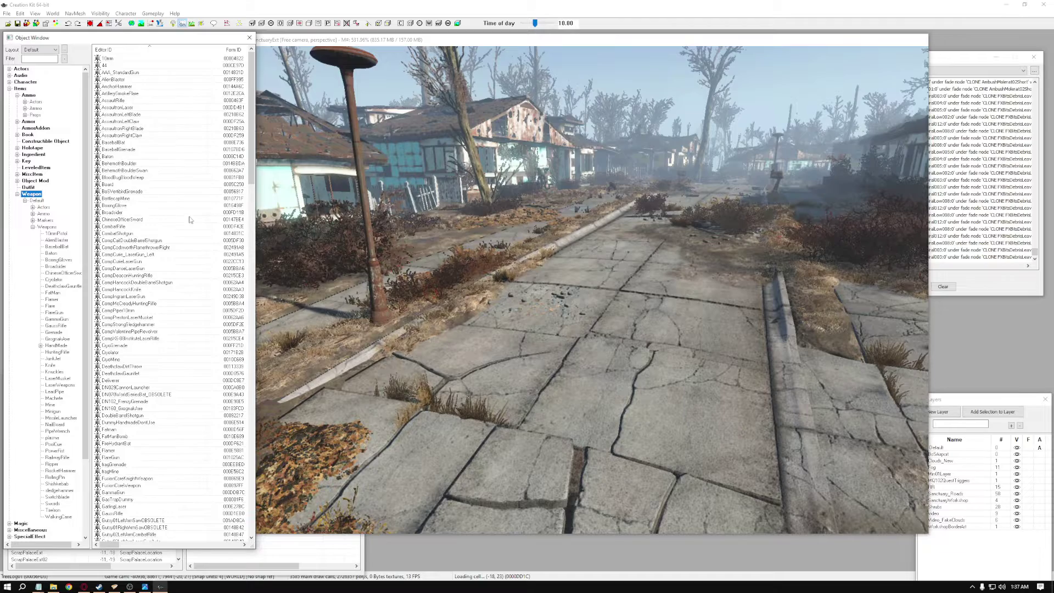
Find the Minigun in the weapon list, duplicate it and select the copy.
scroll(189, 221, down, 20)
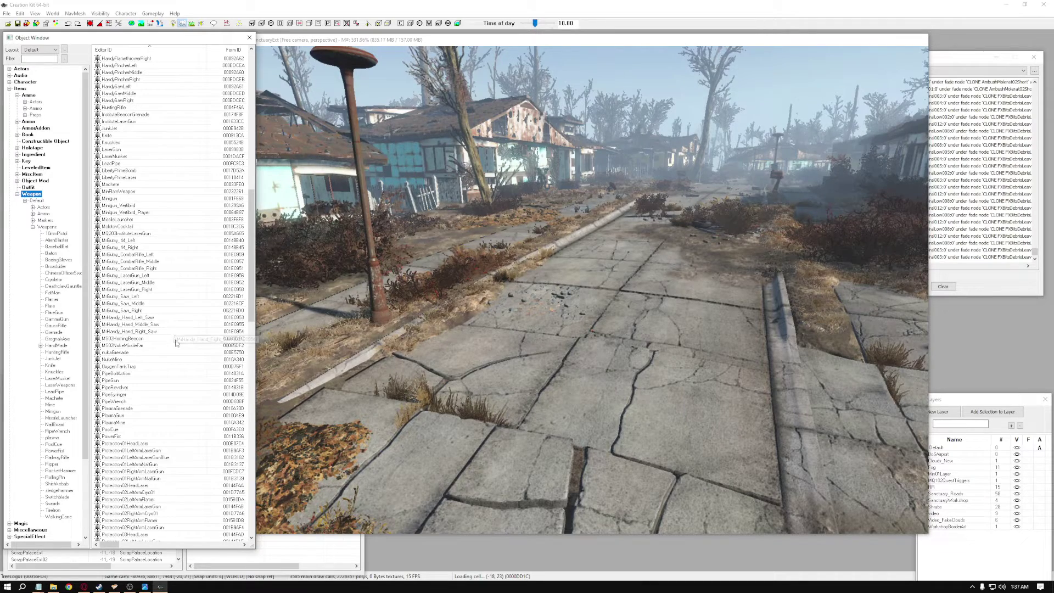
scroll(176, 341, down, 5)
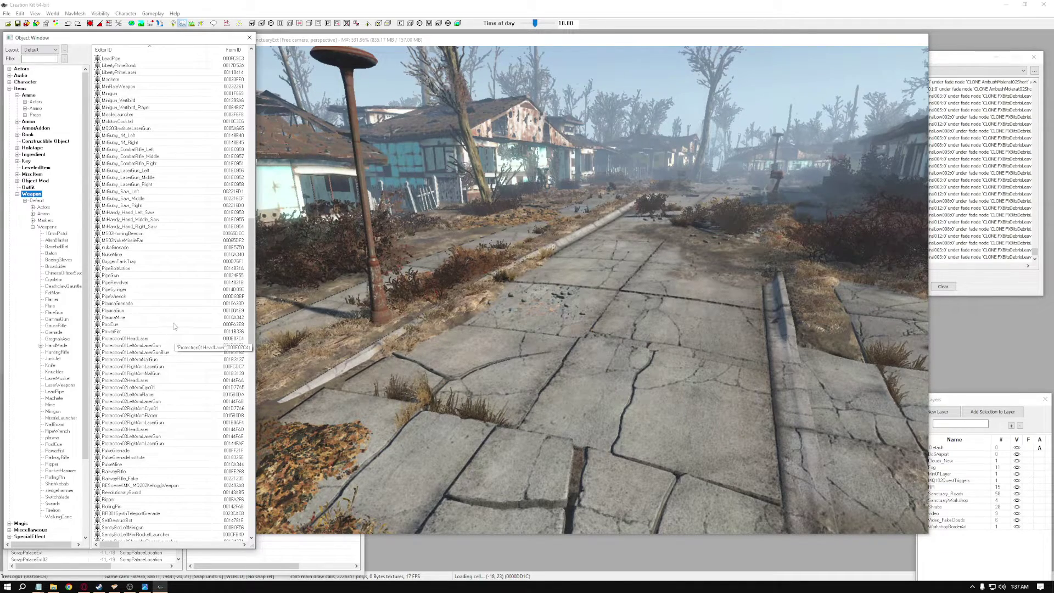
scroll(170, 313, up, 5)
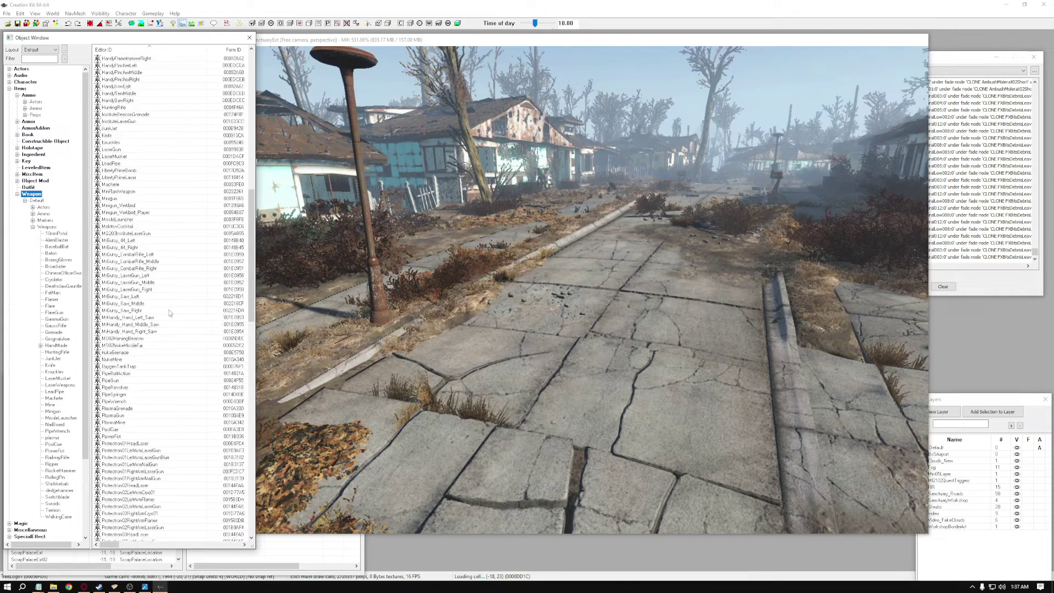
scroll(170, 314, up, 3)
click(155, 261)
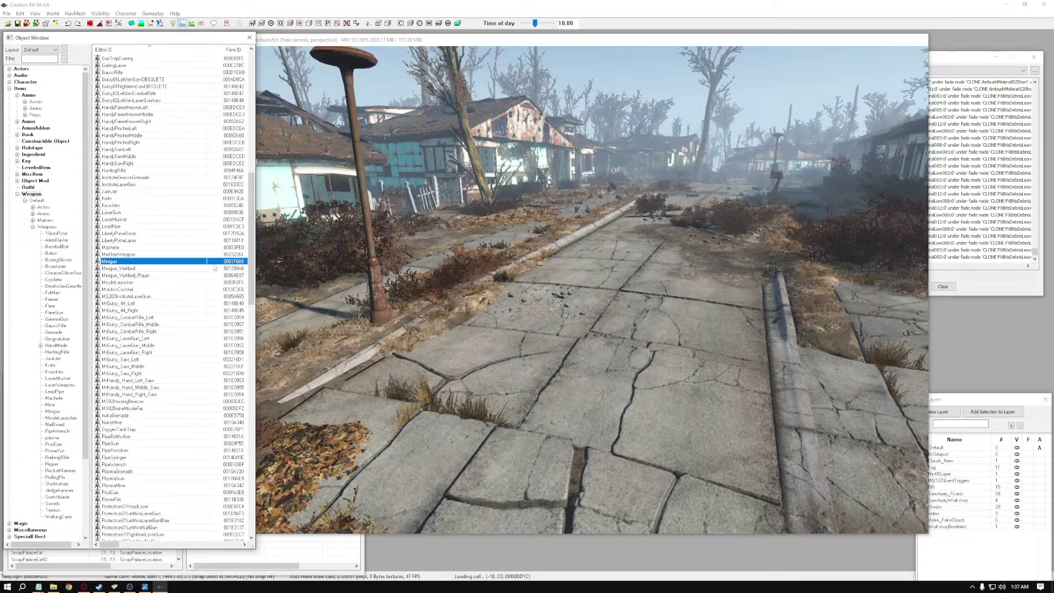
scroll(141, 271, up, 4)
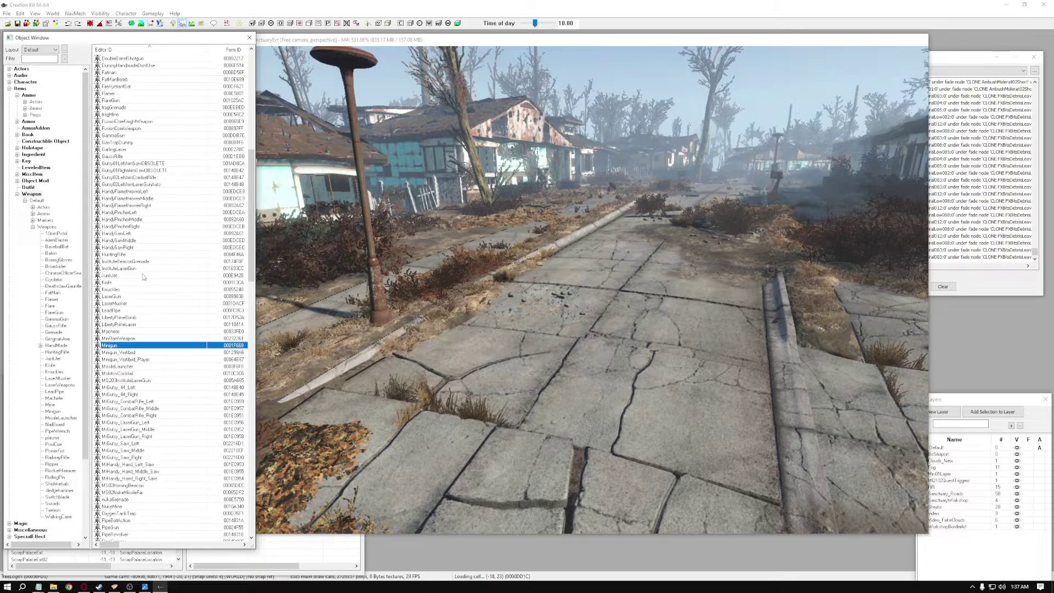
right_click(132, 348)
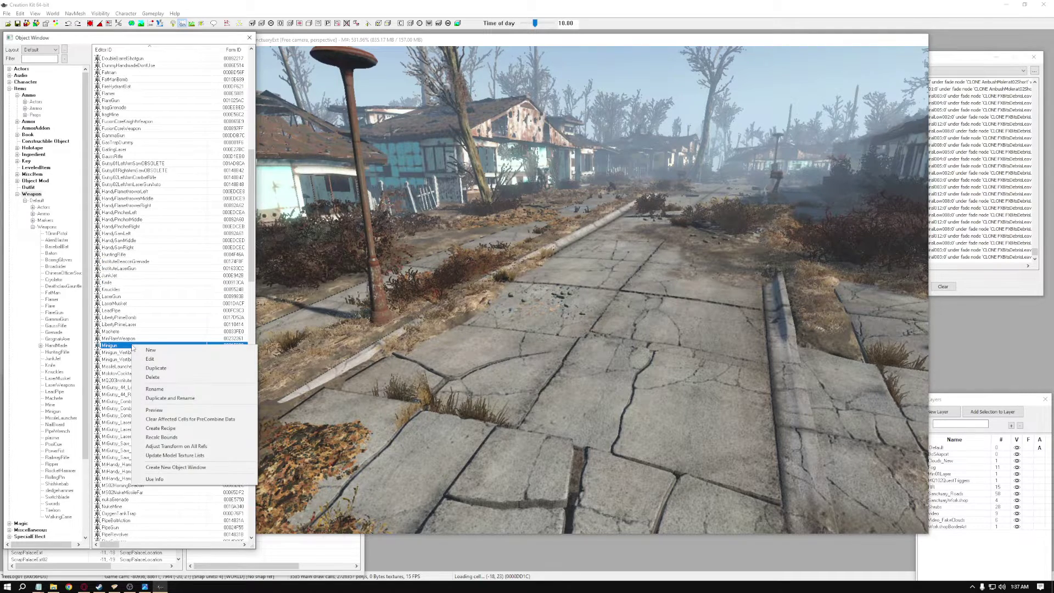
click(181, 368)
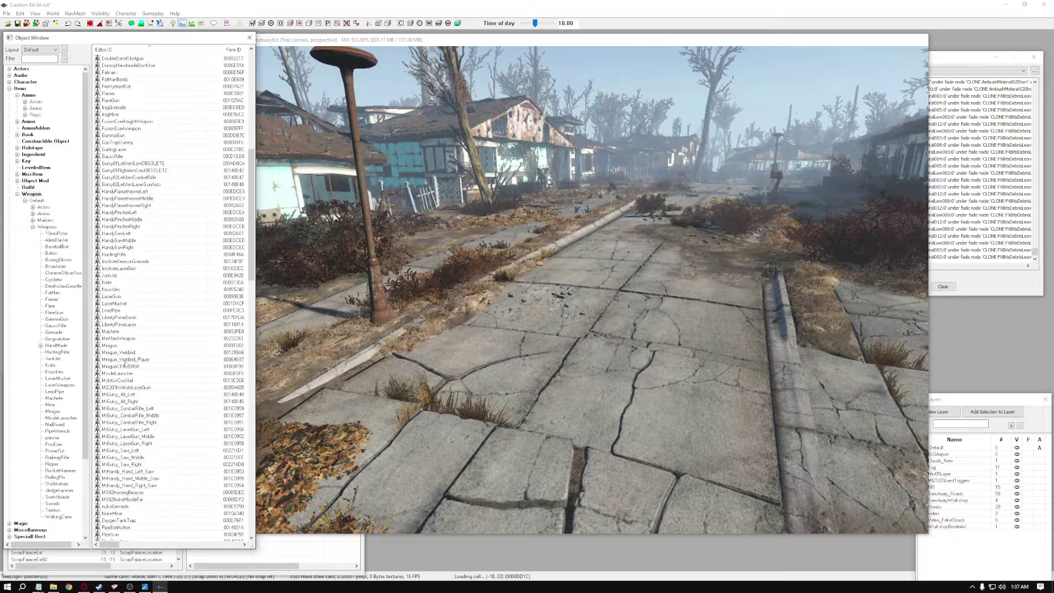
click(134, 367)
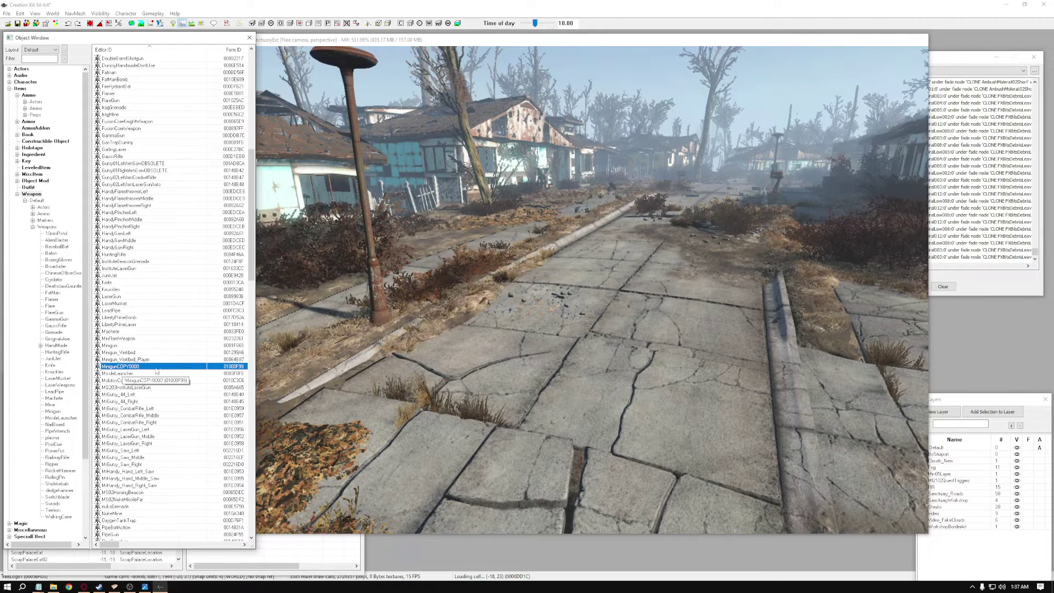
Open the duplicated Minigun's Weapon record to view its properties, and close it without making changes.
double_click(187, 367)
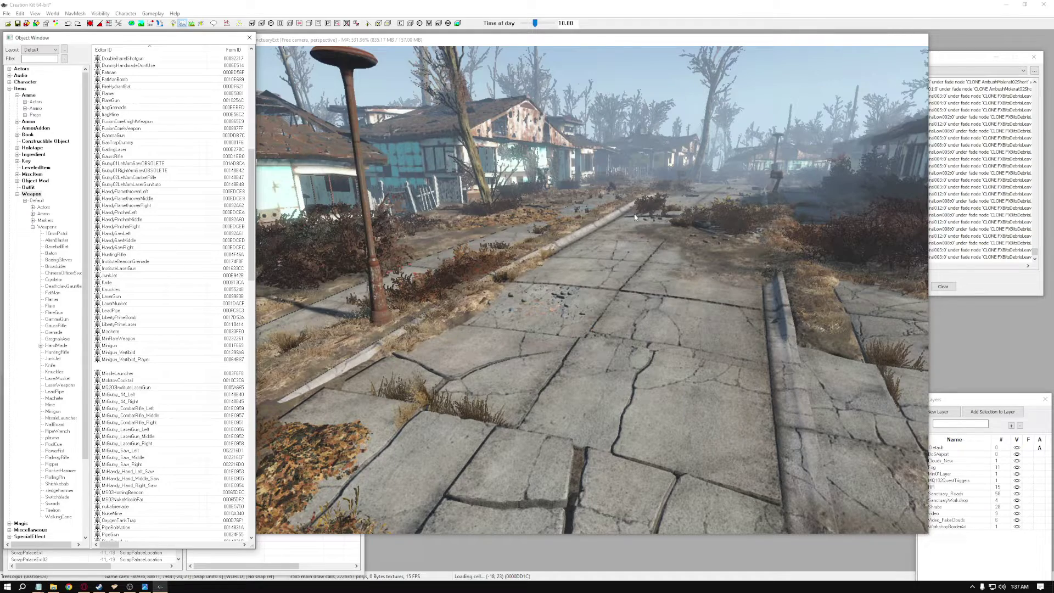
drag(516, 133, 736, 64)
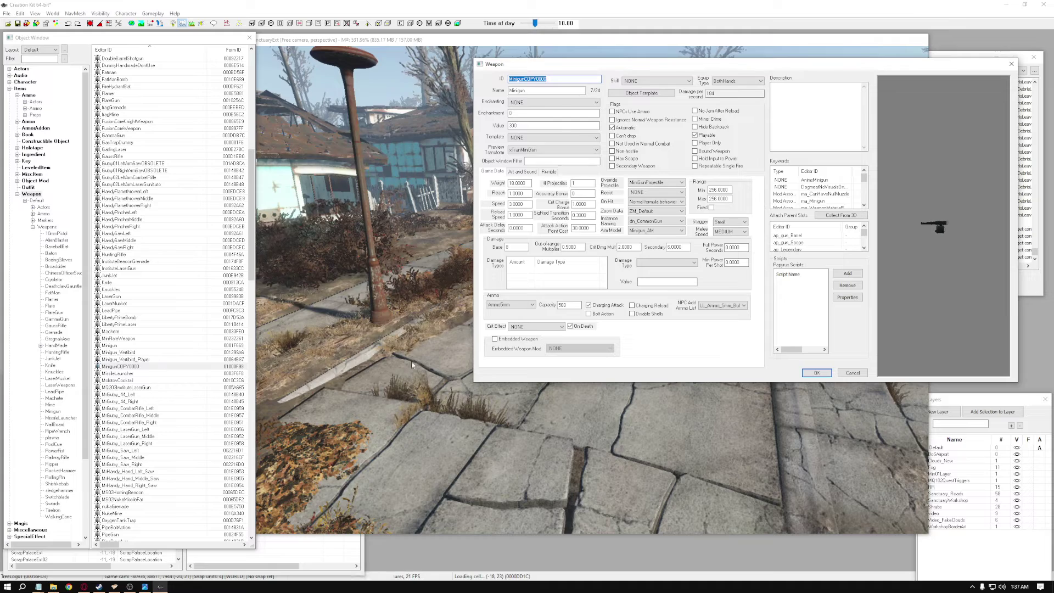
click(859, 375)
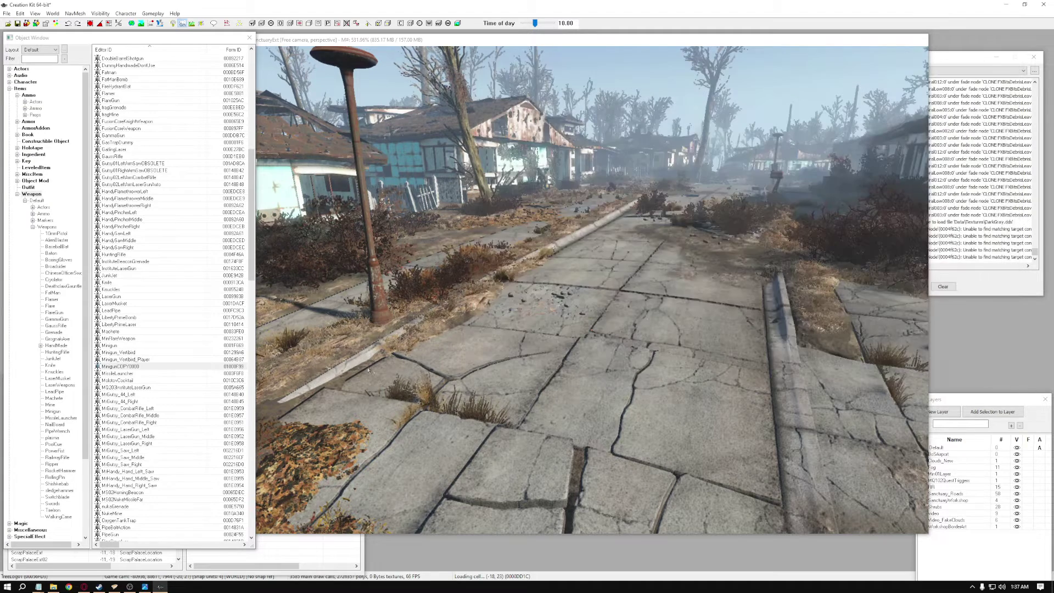
Preview the duplicated Minigun's 3D model and examine it from different angles and distances.
right_click(165, 367)
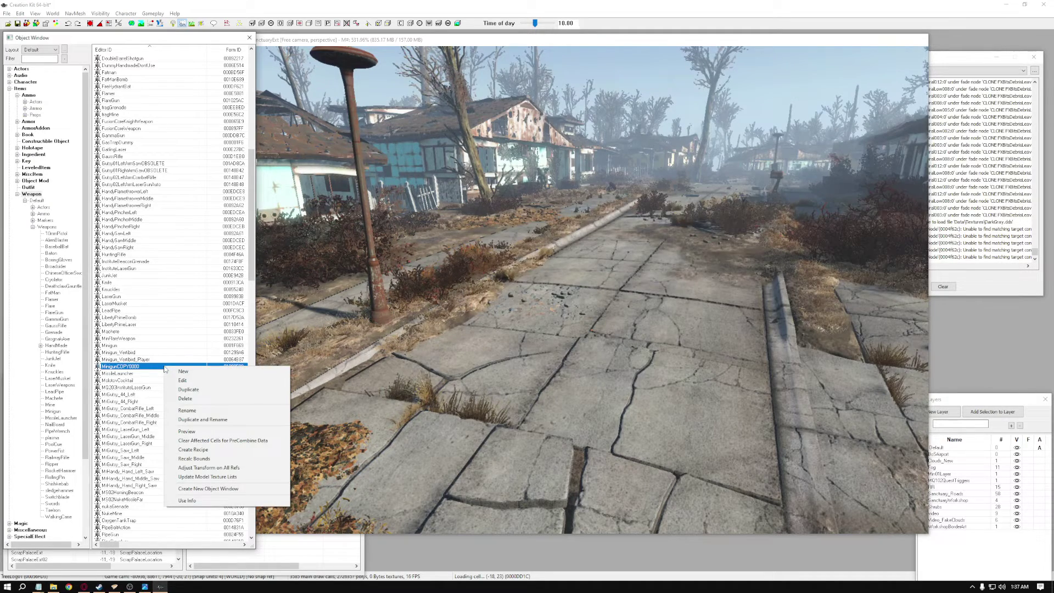
click(192, 432)
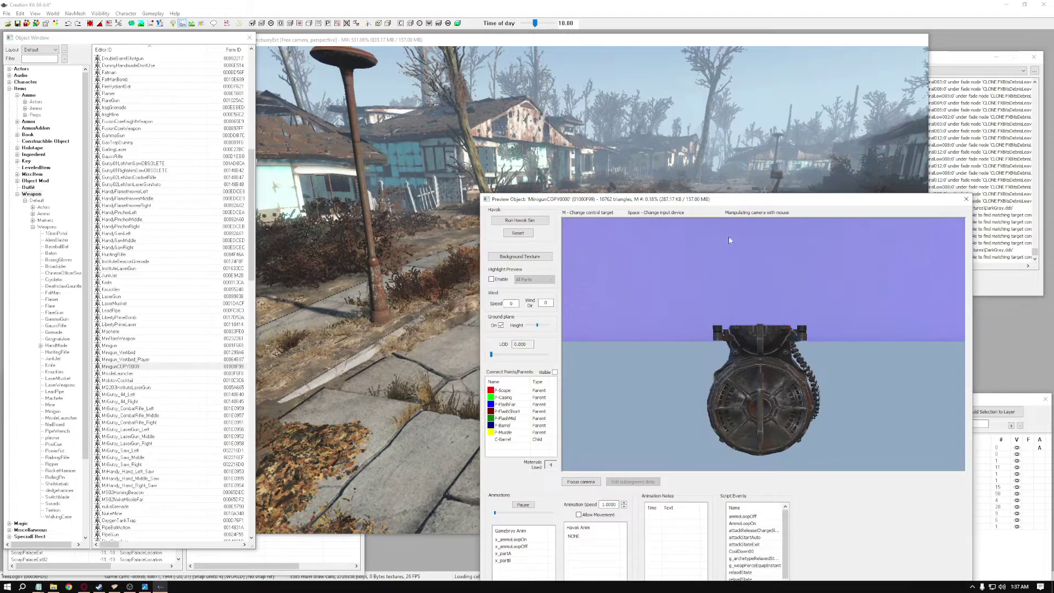
drag(736, 202, 688, 151)
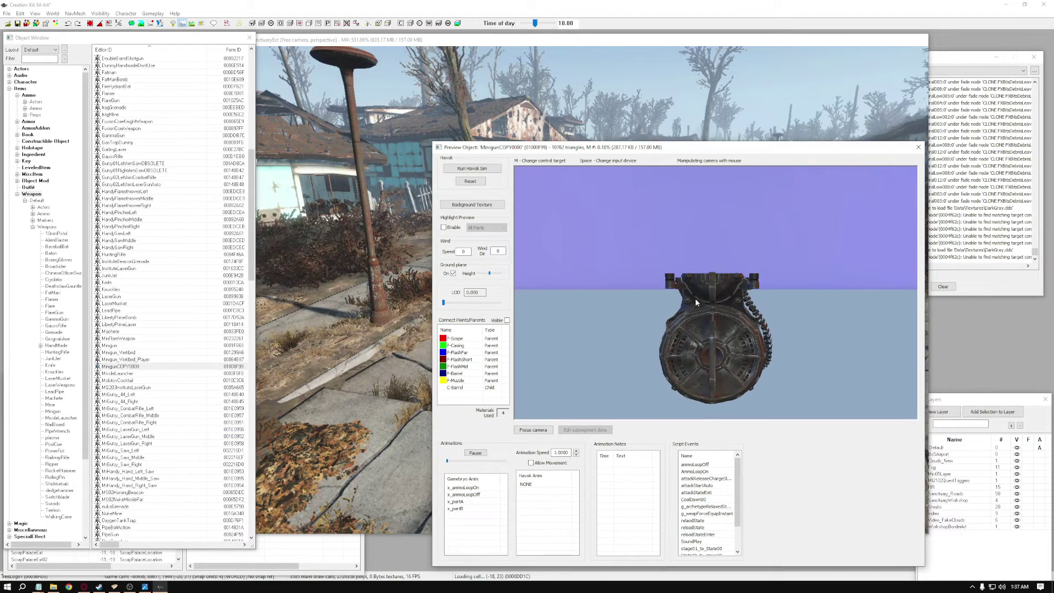
drag(691, 312, 714, 316)
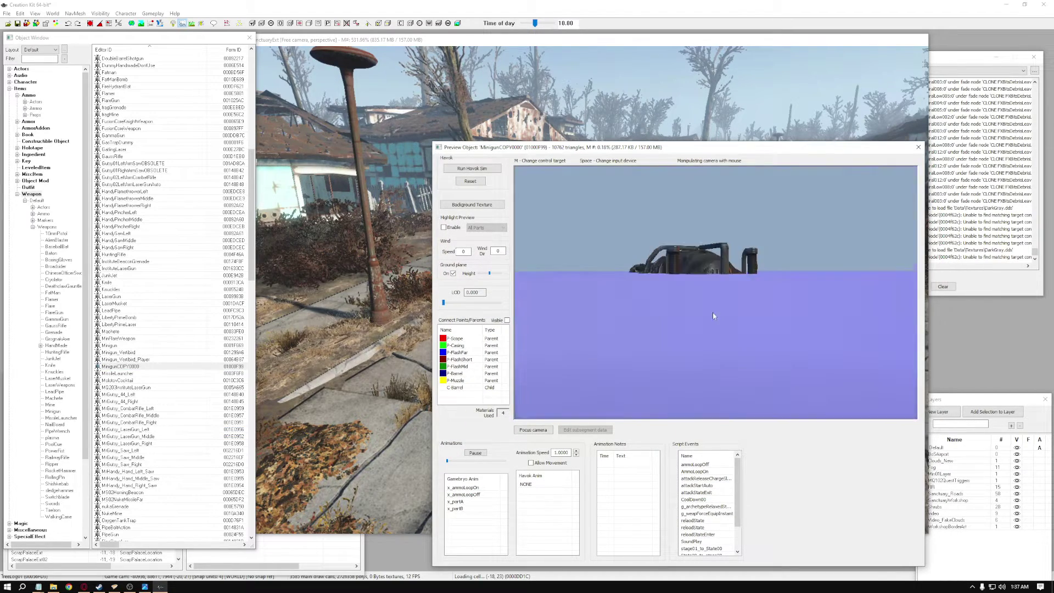
drag(641, 309, 648, 270)
scroll(697, 286, up, 2)
Preview the weapons listed above the Minigun copy one after another, from Minigun_Vertibird_Player up past JunkJet.
click(147, 360)
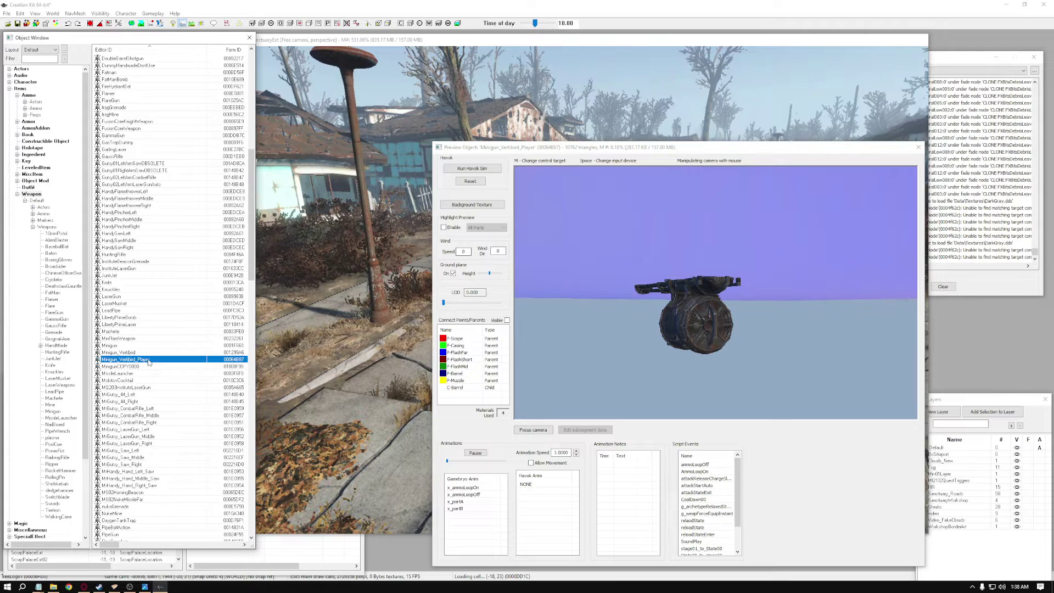
key(Up)
key(Up)
key(Up)
key(Up)
key(Up)
key(Up)
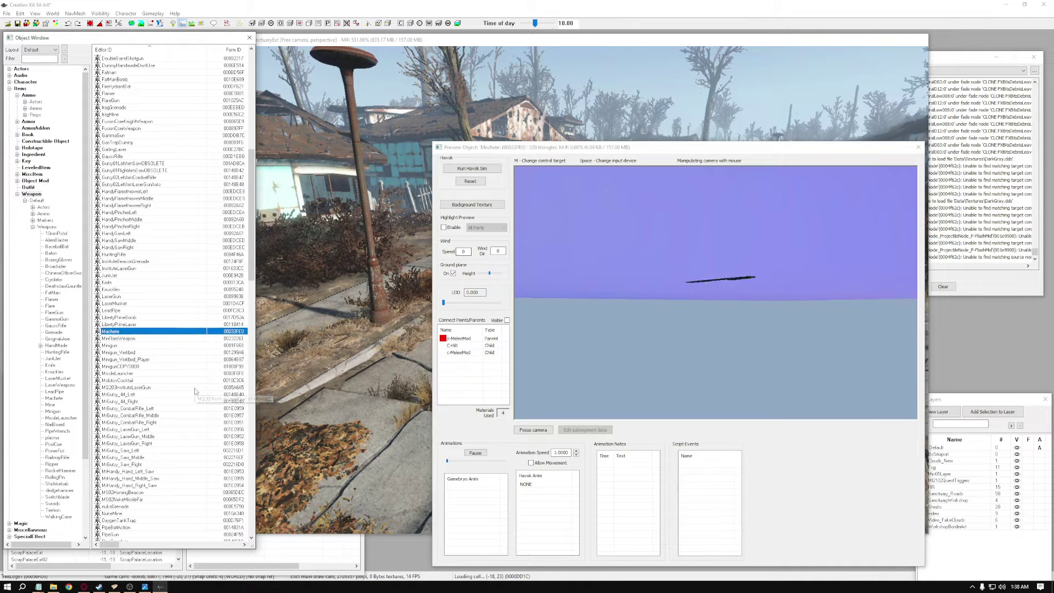
click(663, 297)
click(170, 304)
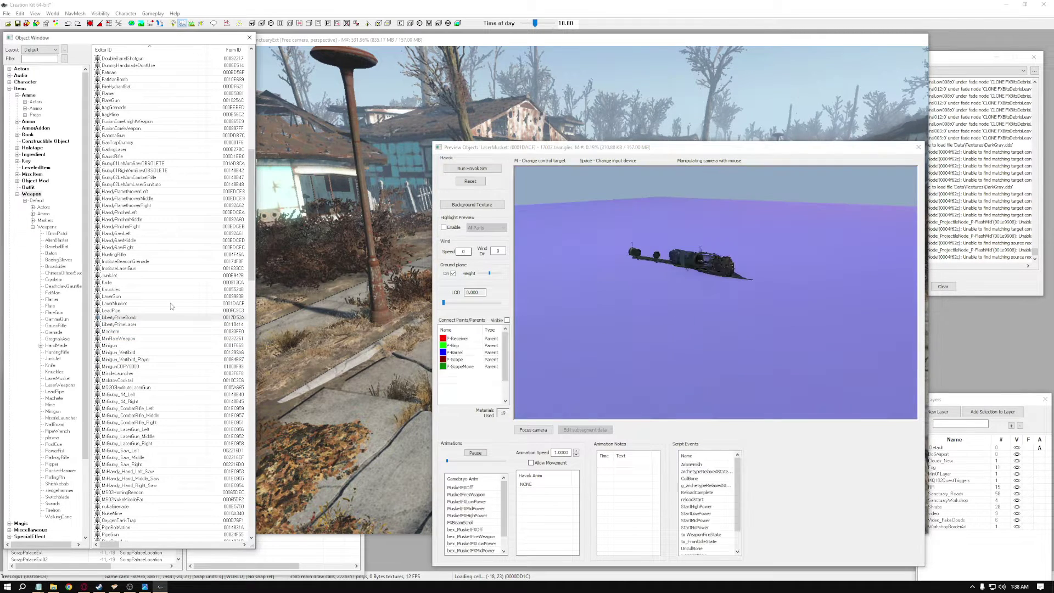
key(Up)
key(Up)
key(Up)
key(Up)
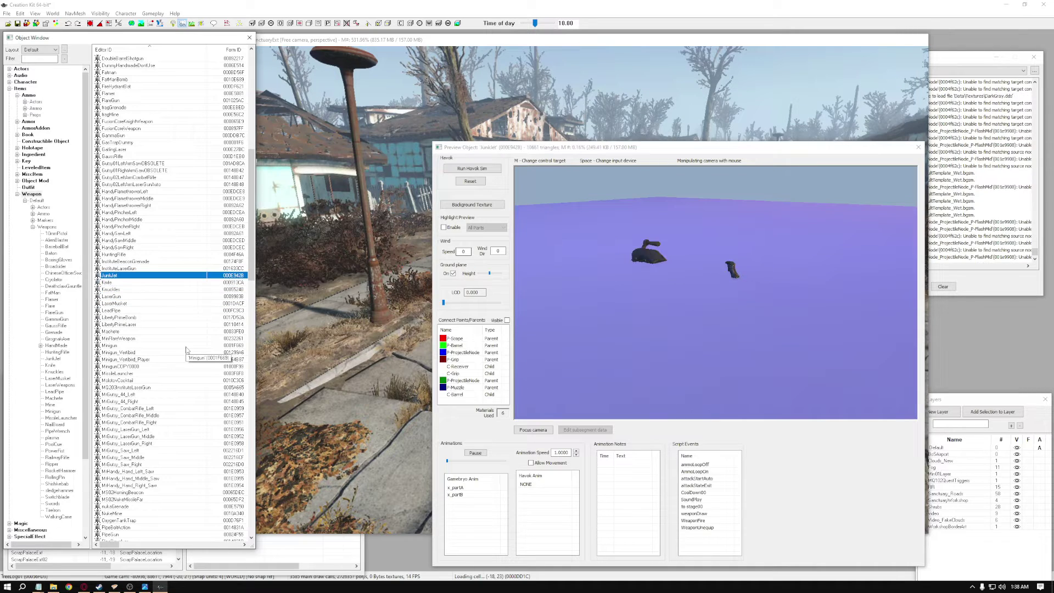
key(Up)
key(Up)
Preview the weapons back down the list to the original Minigun, close the preview and reselect the Minigun copy.
key(Down)
key(Down)
key(Down)
key(Down)
key(Down)
key(Down)
key(Down)
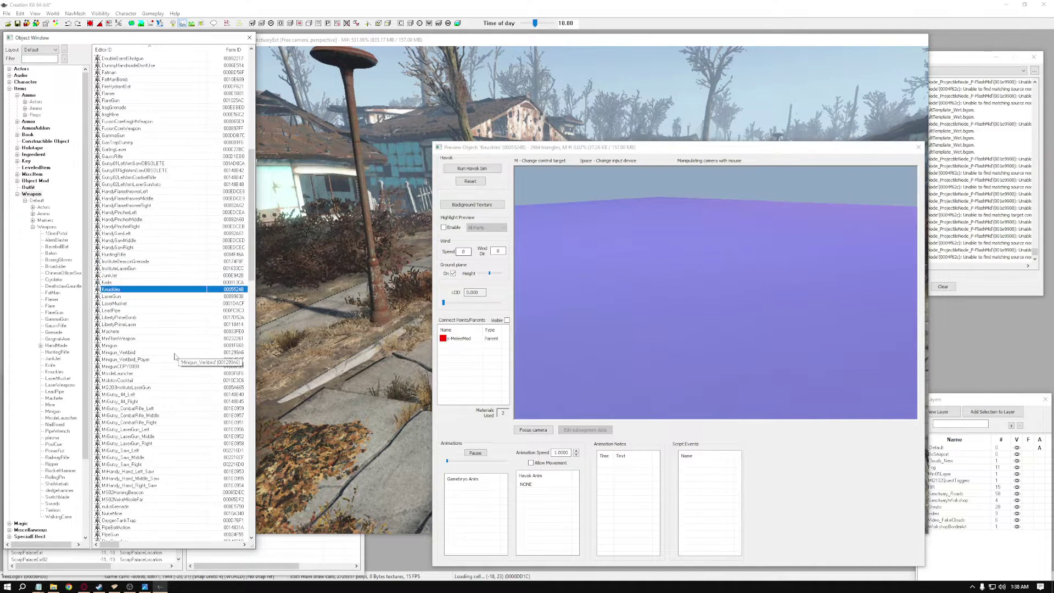
key(Down)
key(Down)
key(Down)
key(Down)
key(Down)
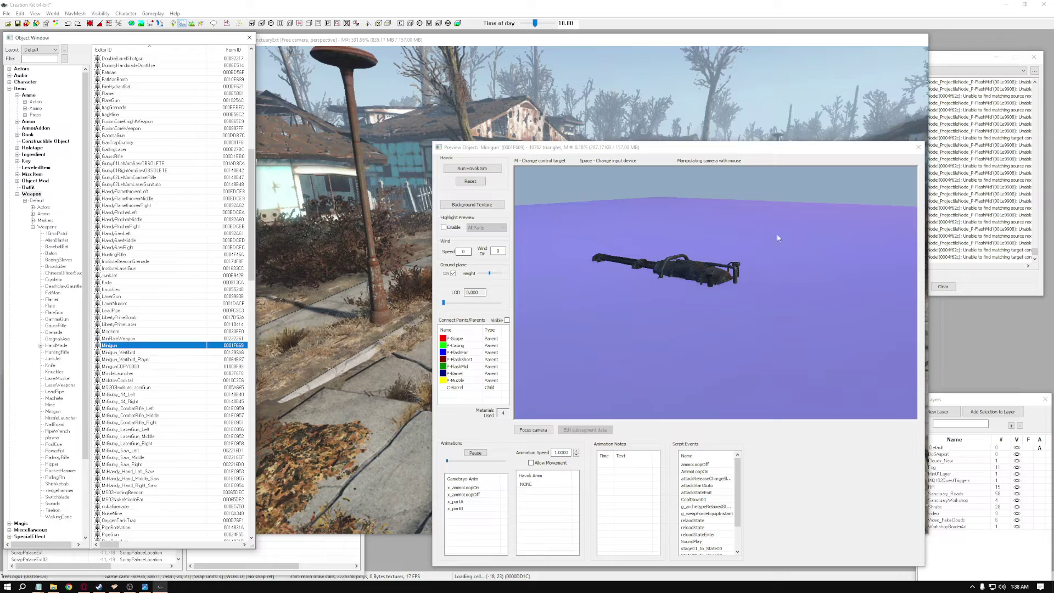
click(918, 147)
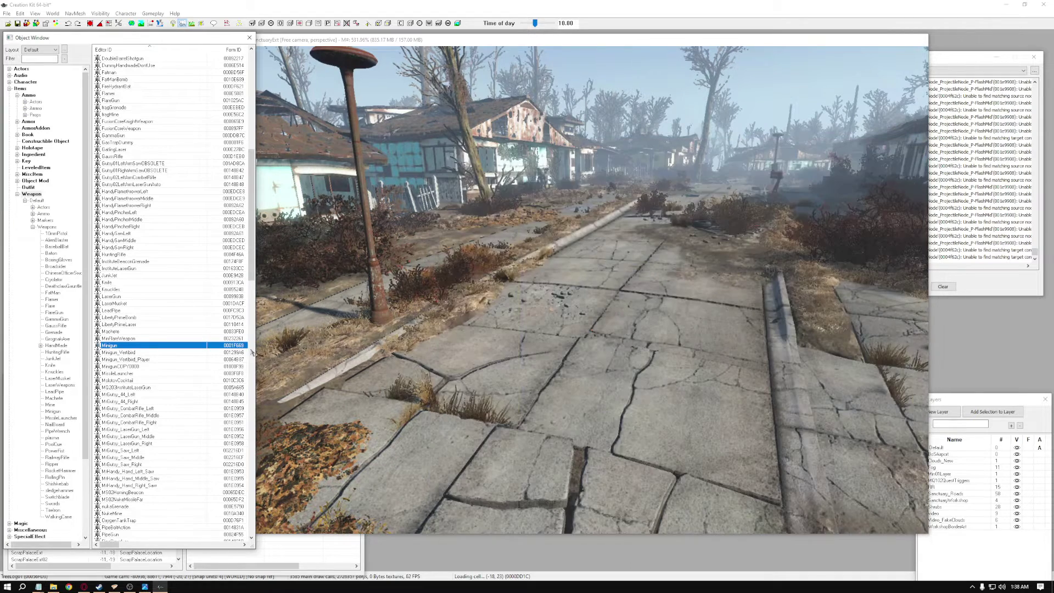
click(153, 367)
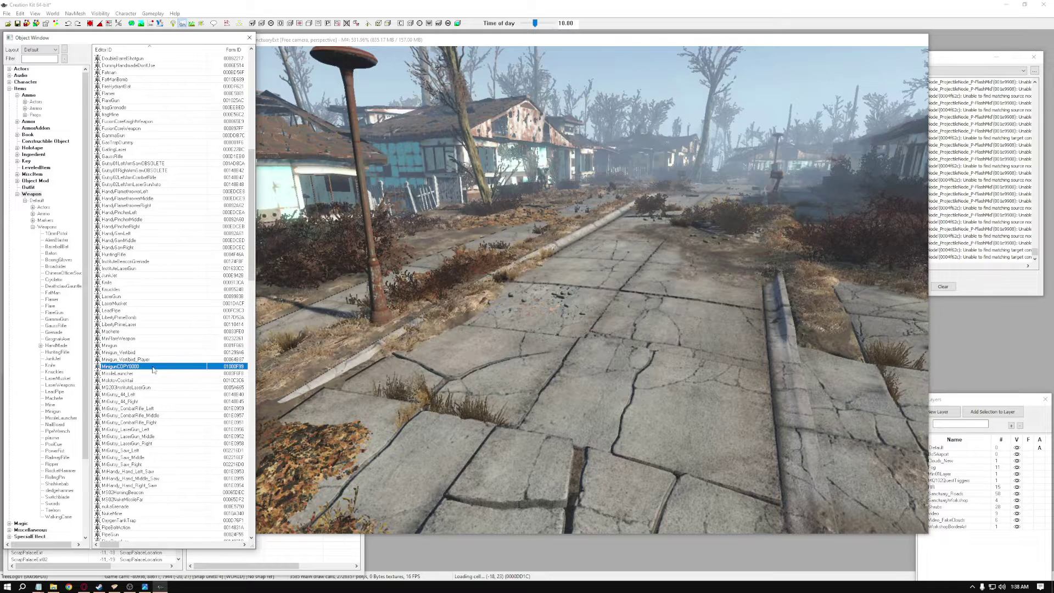
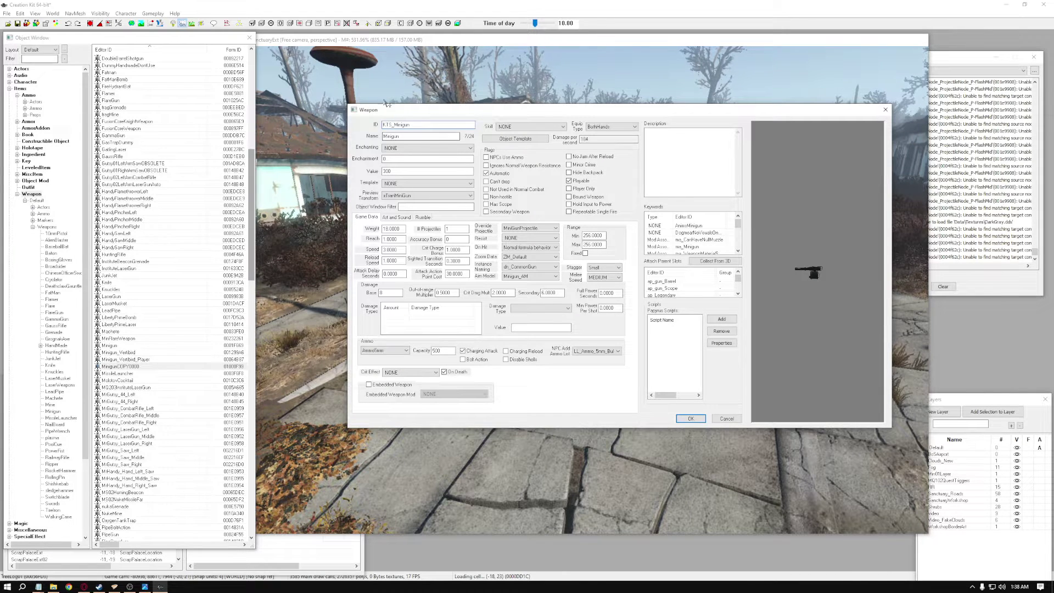
Save the Minigun copy under the ID KTS_Minigun, renaming the existing form rather than creating a new one.
click(416, 137)
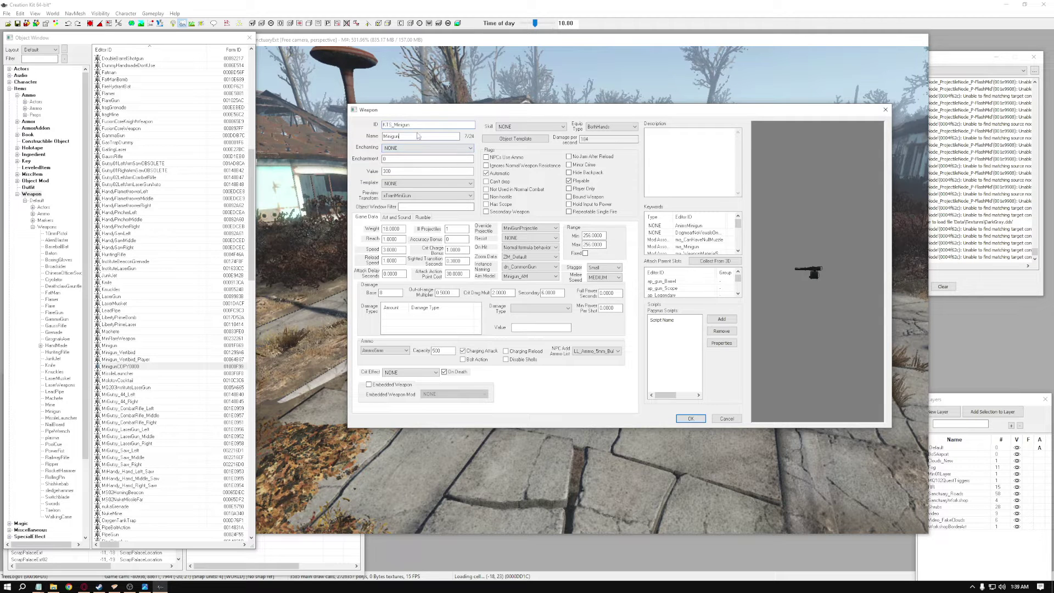
click(690, 419)
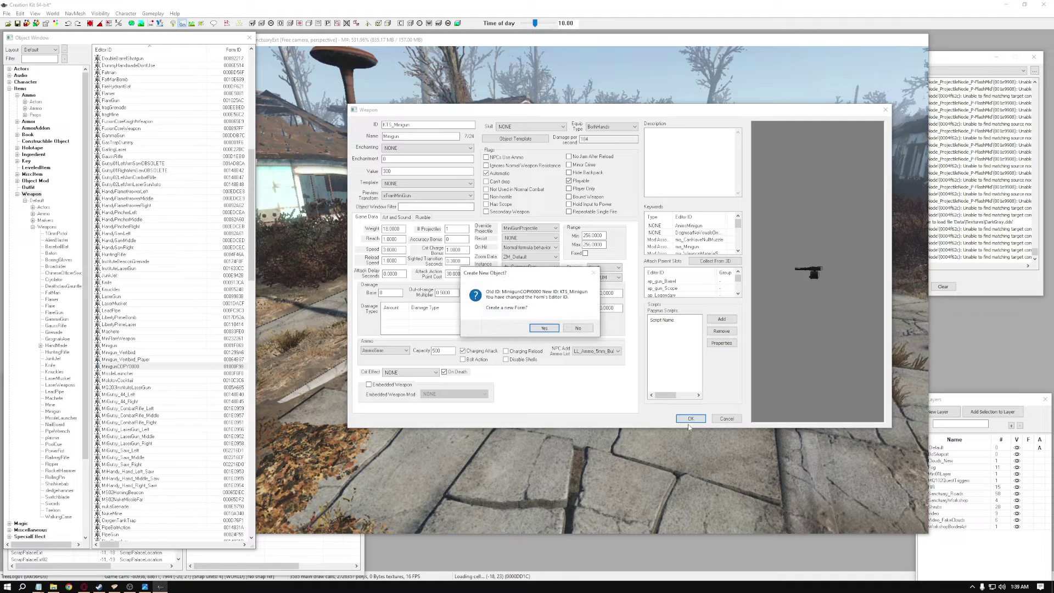
mouse_move(554, 277)
mouse_down()
mouse_move(539, 265)
mouse_move(554, 270)
mouse_up()
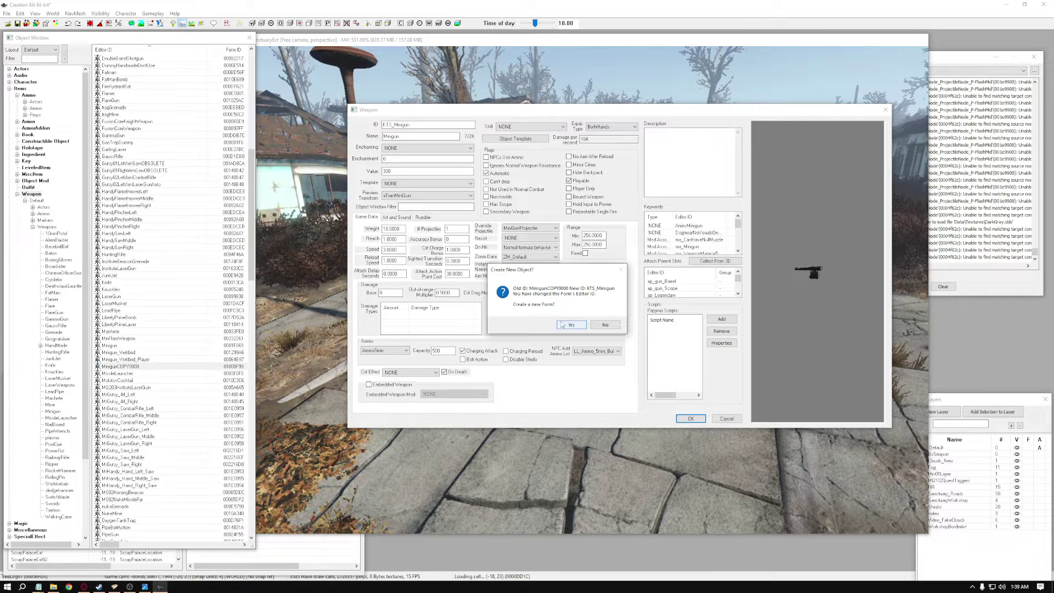
click(613, 328)
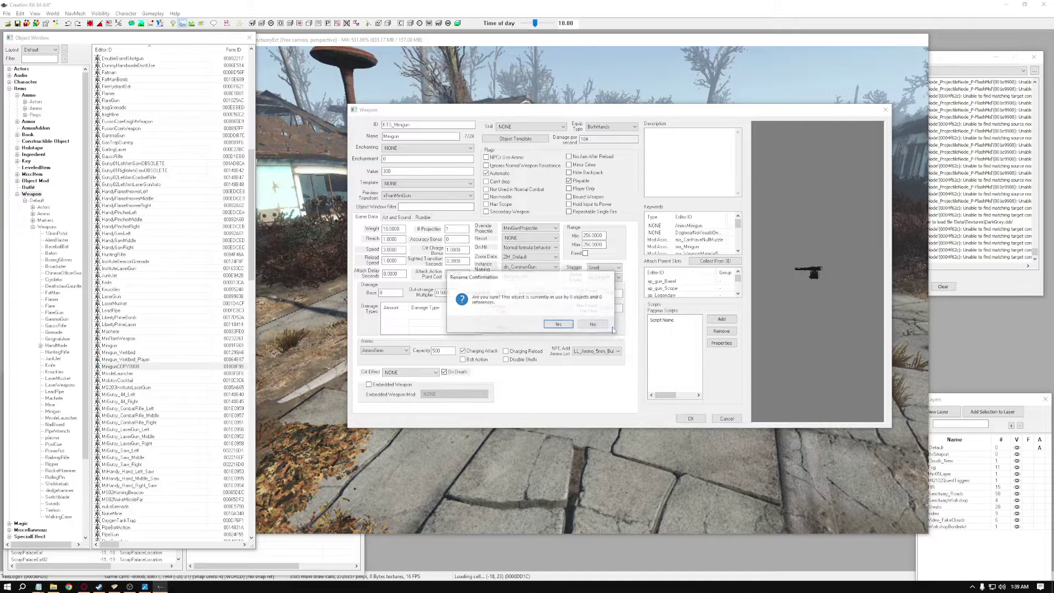
click(558, 324)
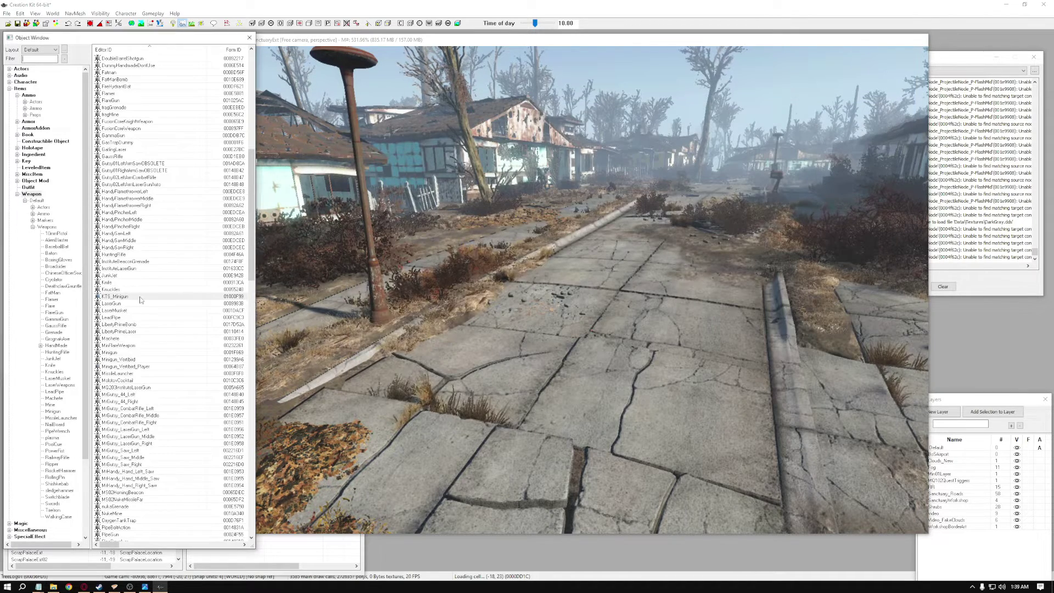
Reopen the KTS_Minigun weapon record and set its name to the creator's possessive first name followed by "Minigun of Fury".
click(141, 298)
double_click(141, 298)
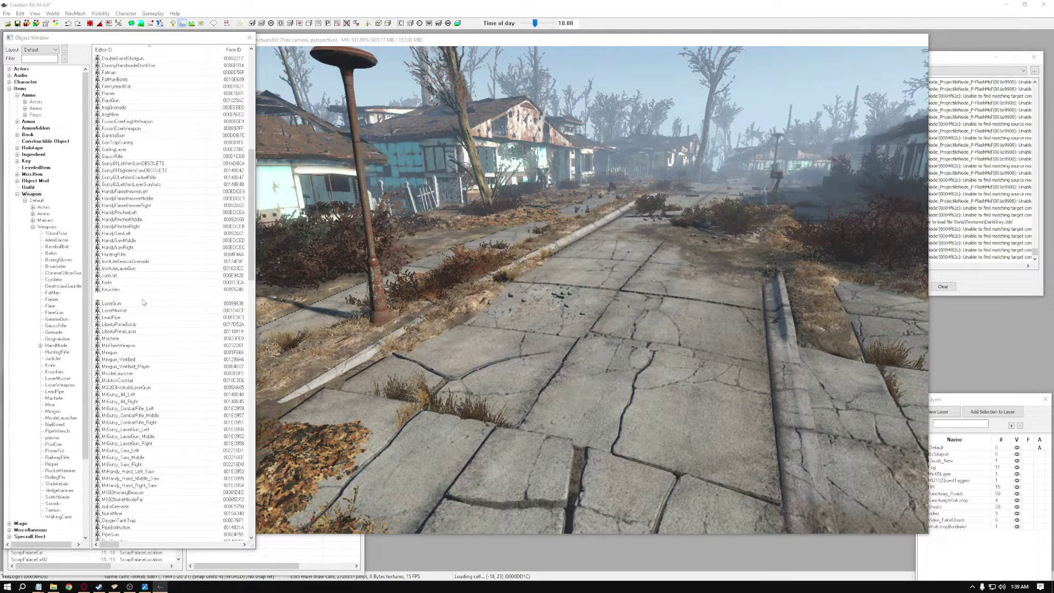
double_click(146, 299)
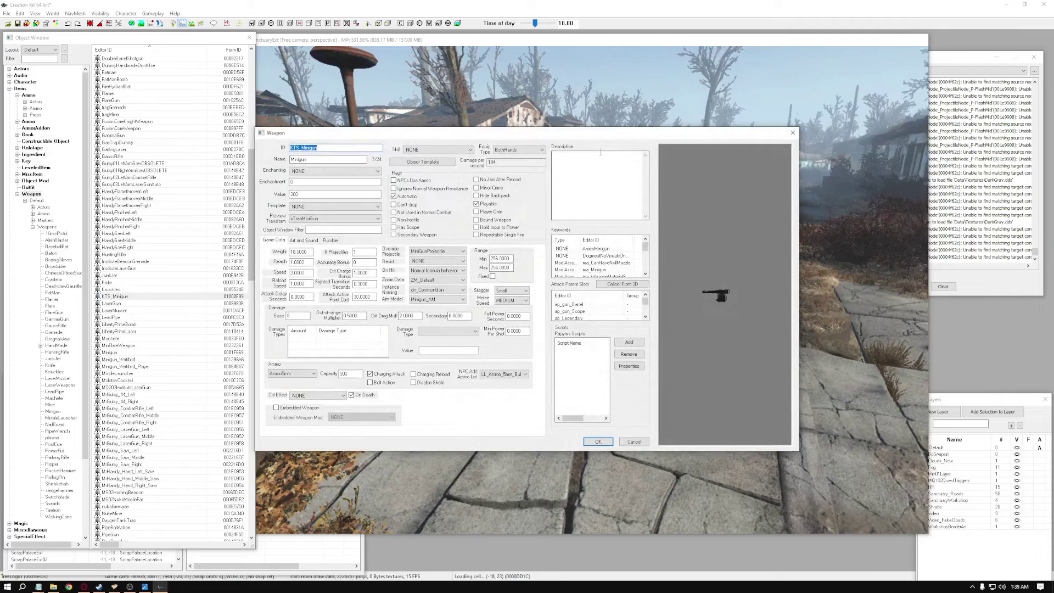
drag(595, 130, 683, 119)
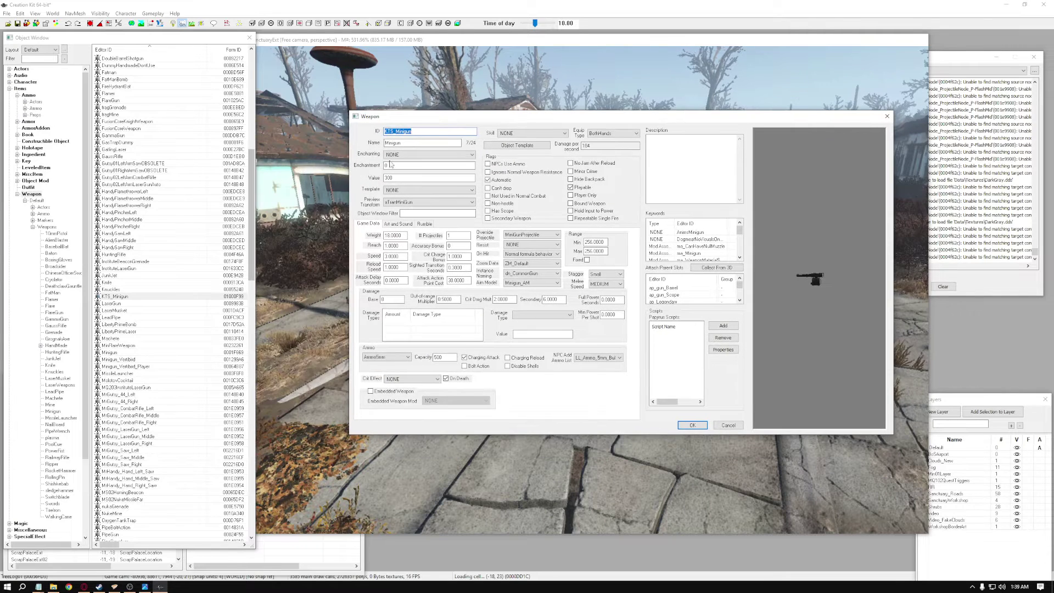
click(431, 143)
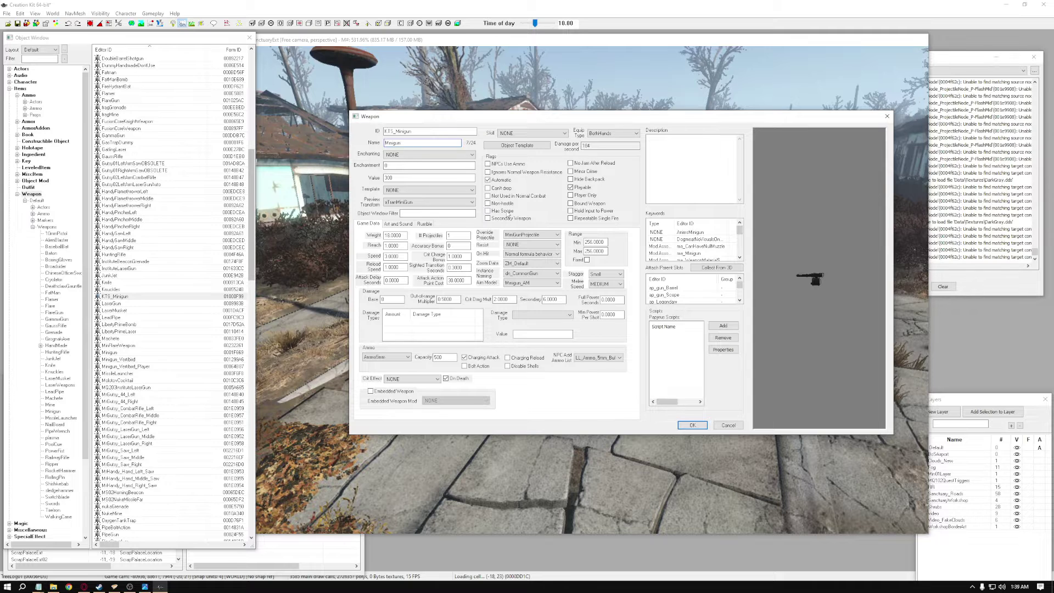
text(KT)
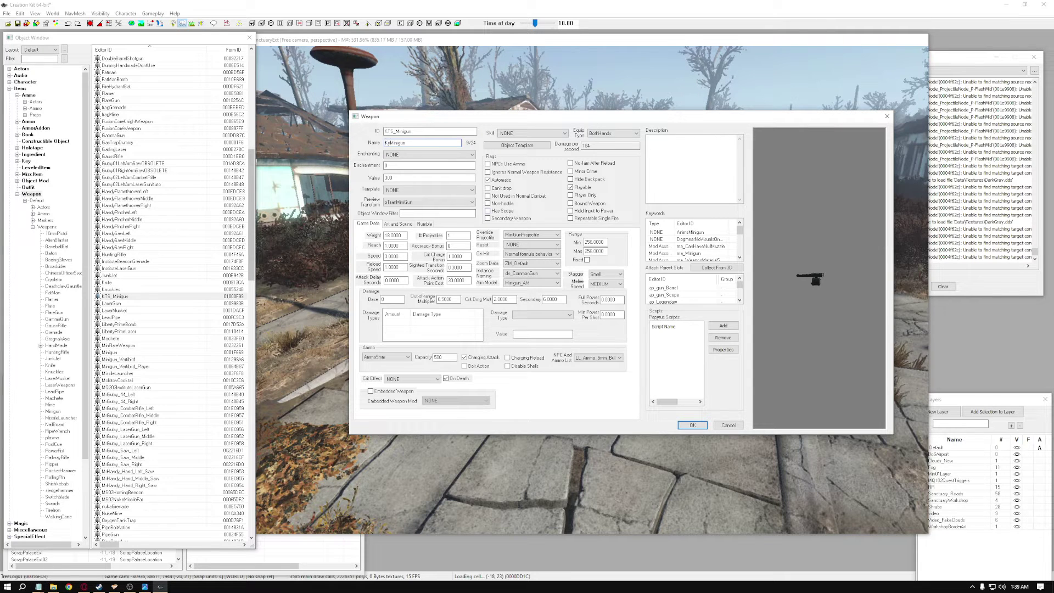
text(le's)
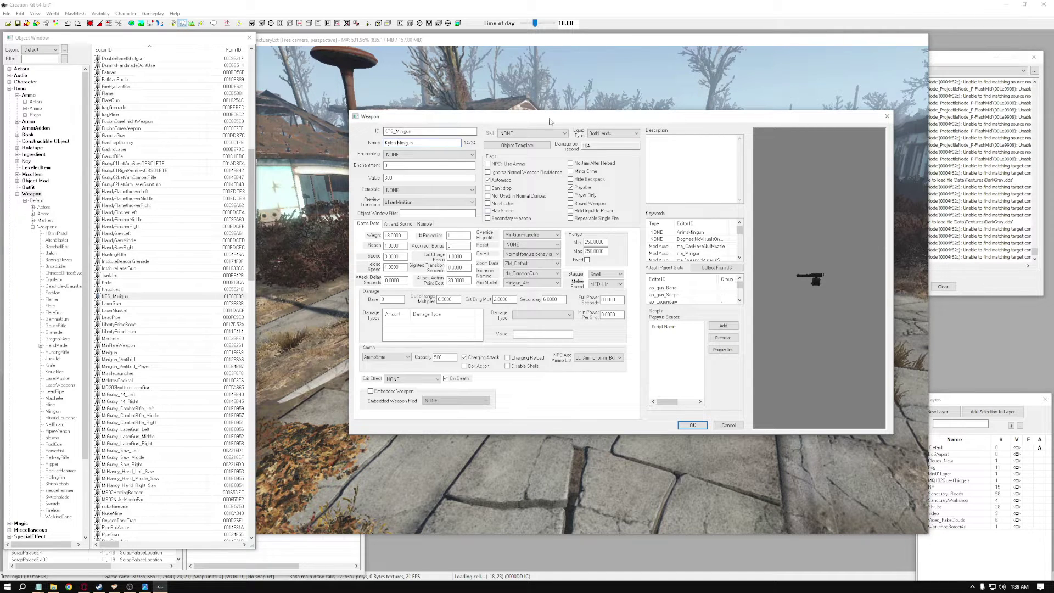
drag(526, 115, 516, 113)
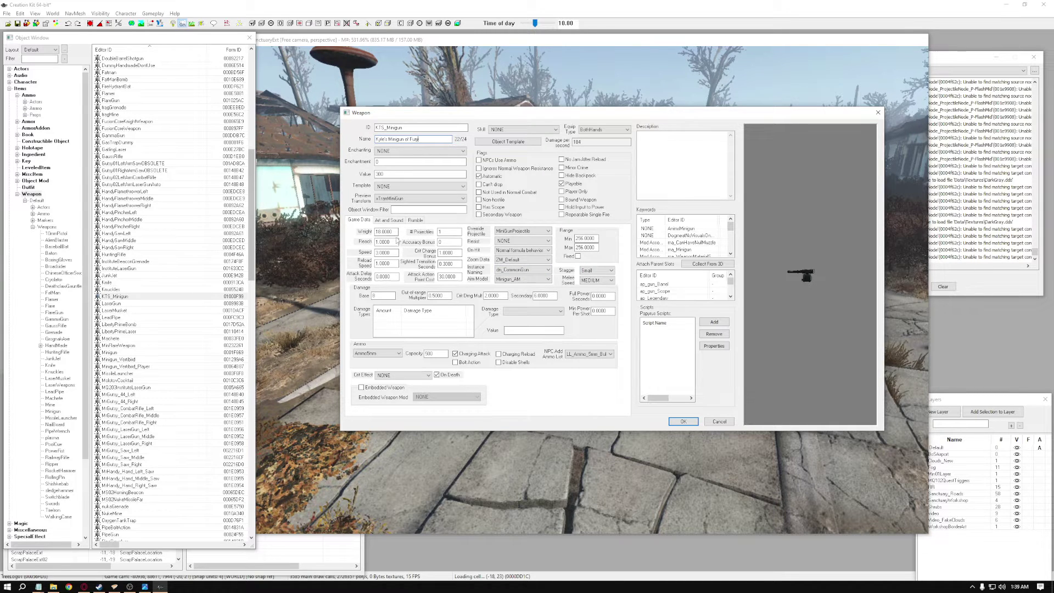
Set the weapon's base damage to 80.
click(374, 296)
text(8)
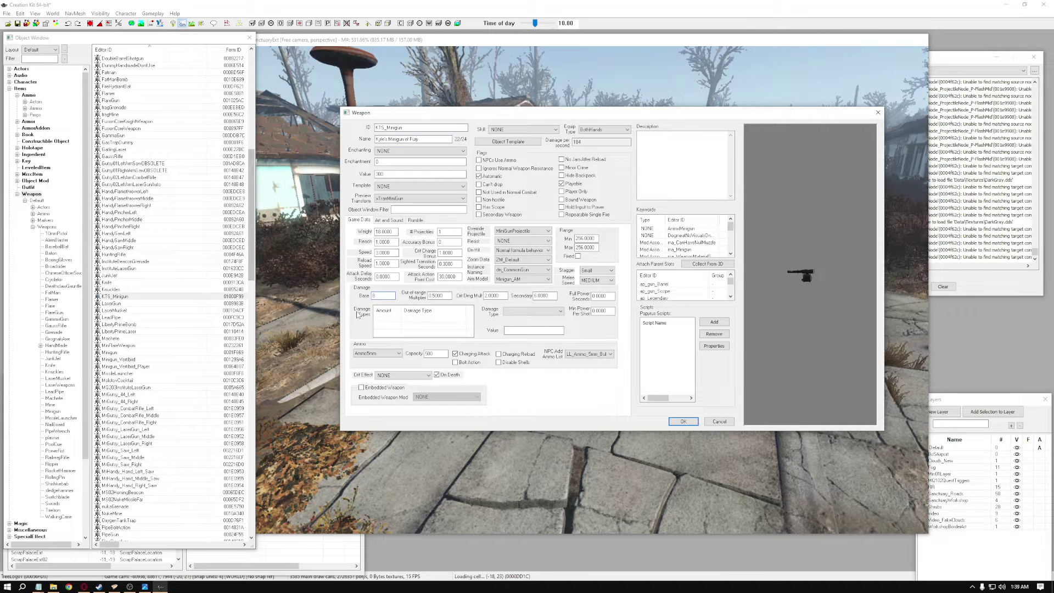
text(0)
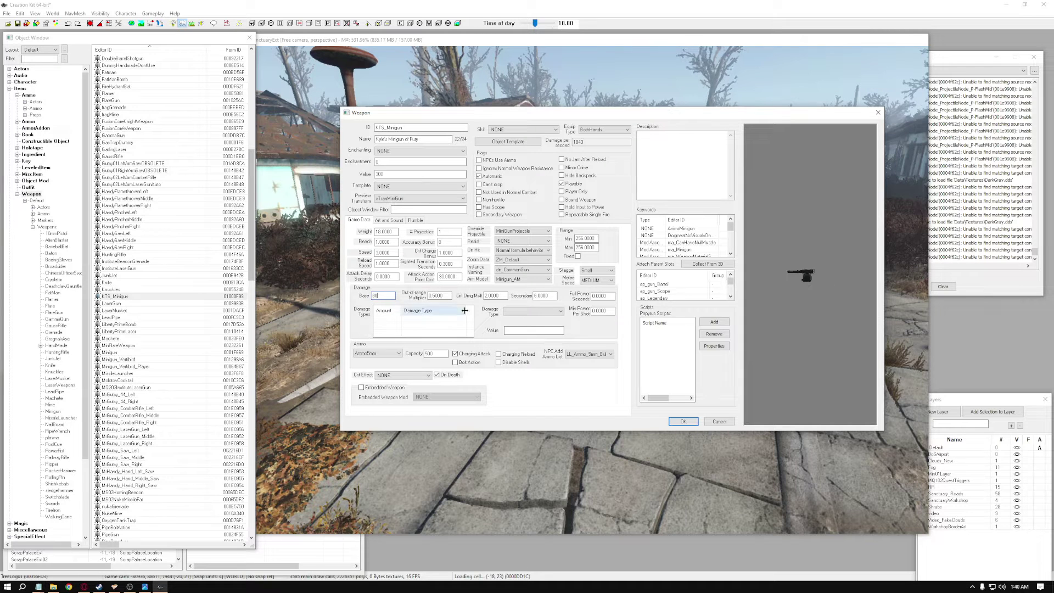
Browse the enchantments available for the weapon, keeping the enchanting option at NONE.
click(411, 152)
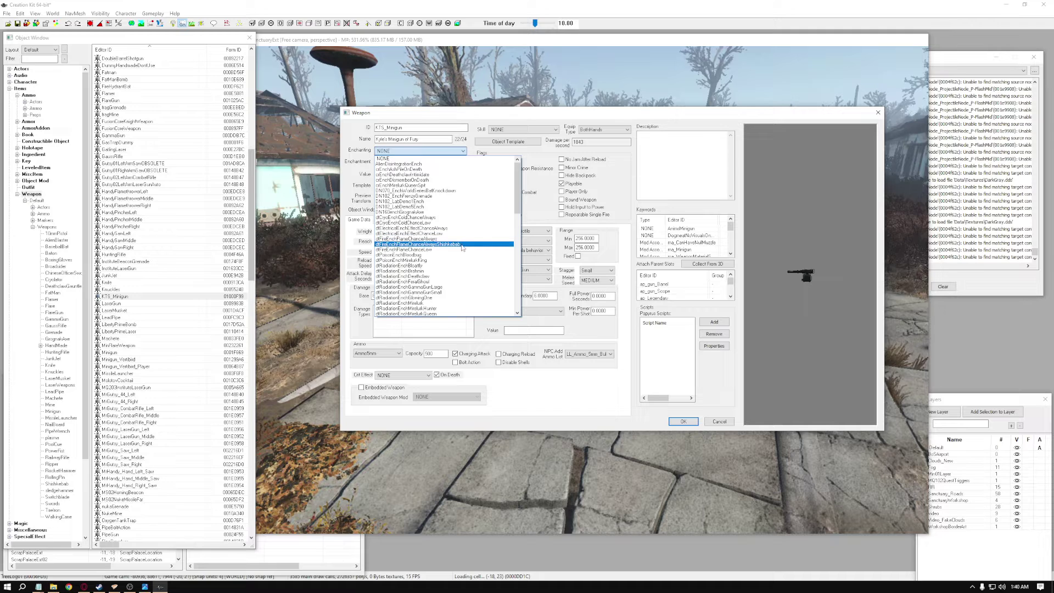
scroll(464, 241, down, 10)
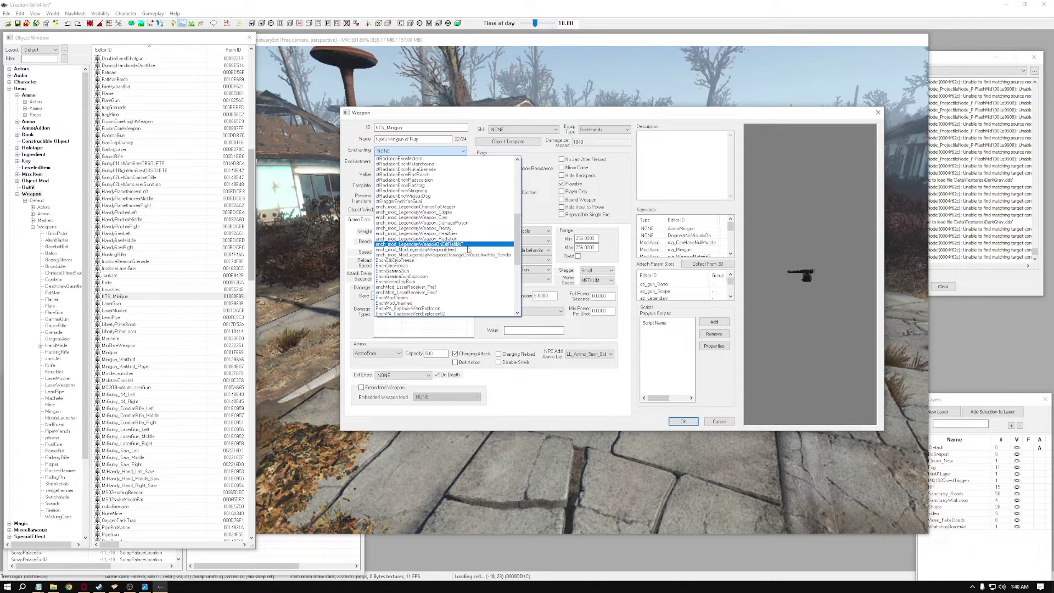
scroll(472, 251, up, 2)
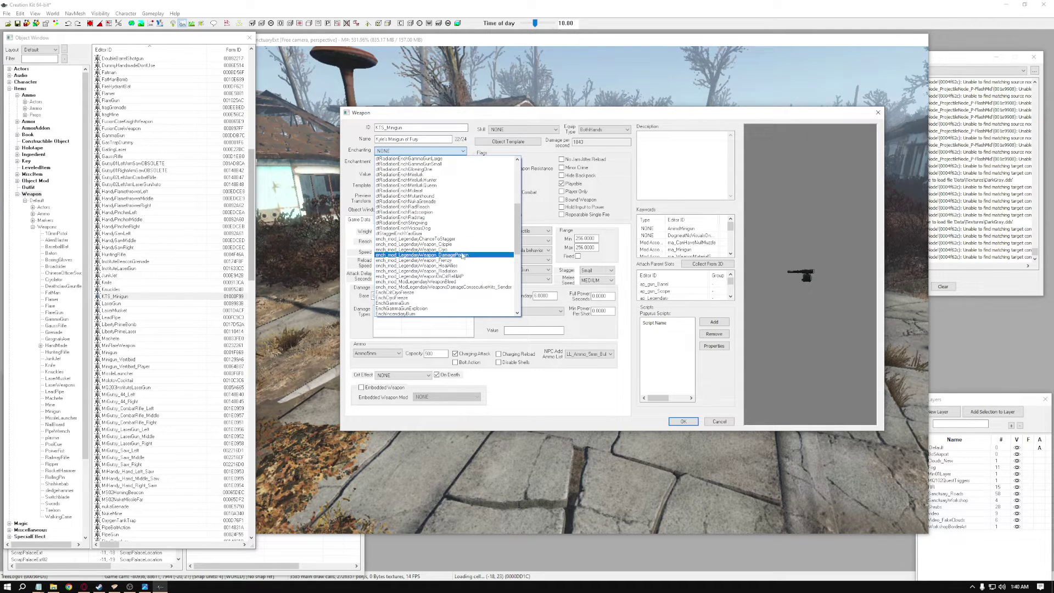
scroll(471, 267, up, 8)
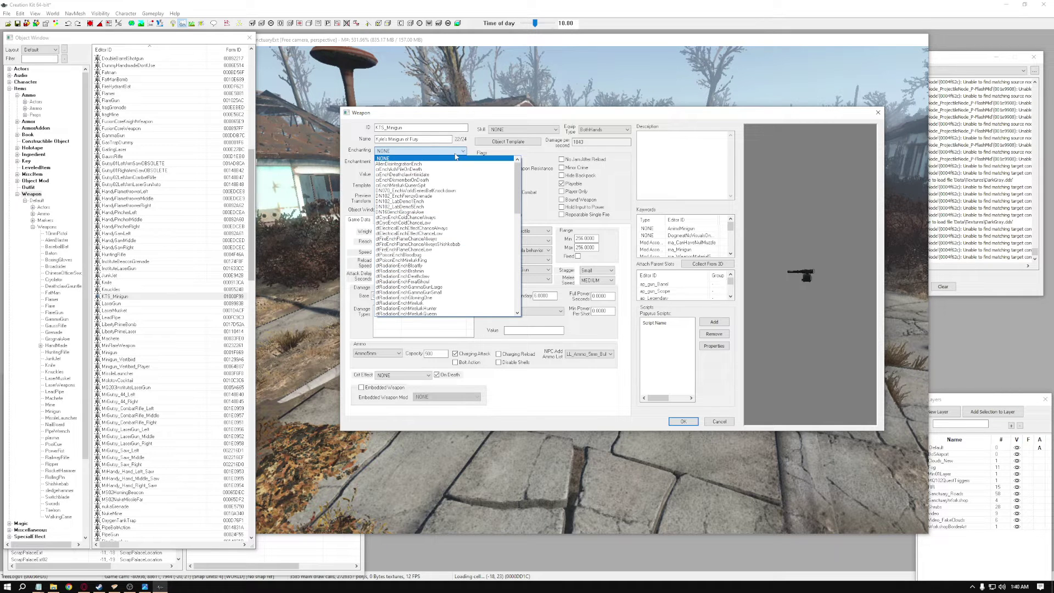
click(457, 157)
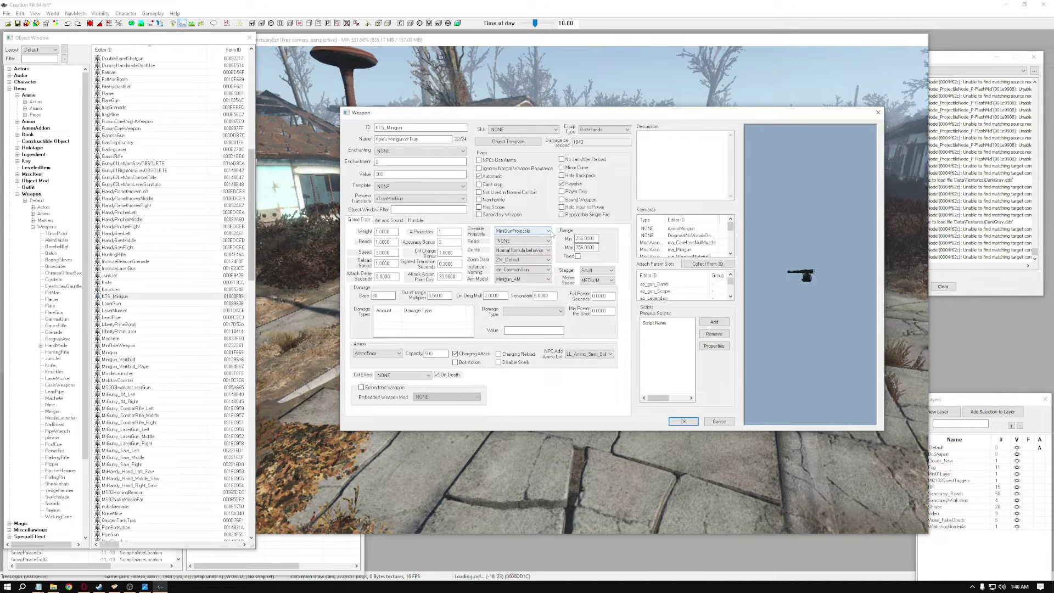
Set the weapon's override projectile to MissileProjectile and add a dtPoison damage type with a value of 100.
click(549, 231)
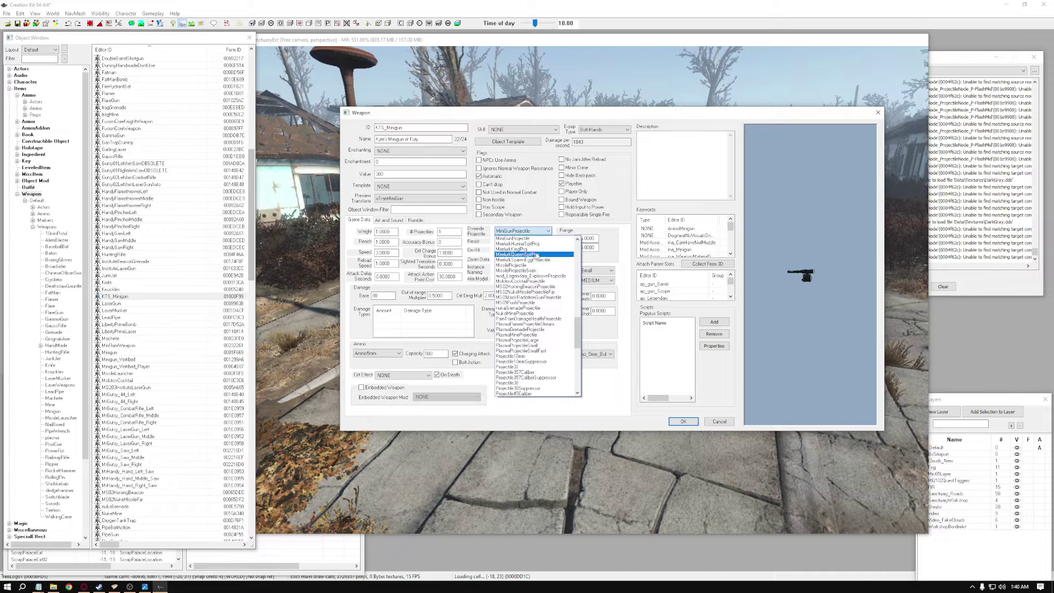
click(549, 265)
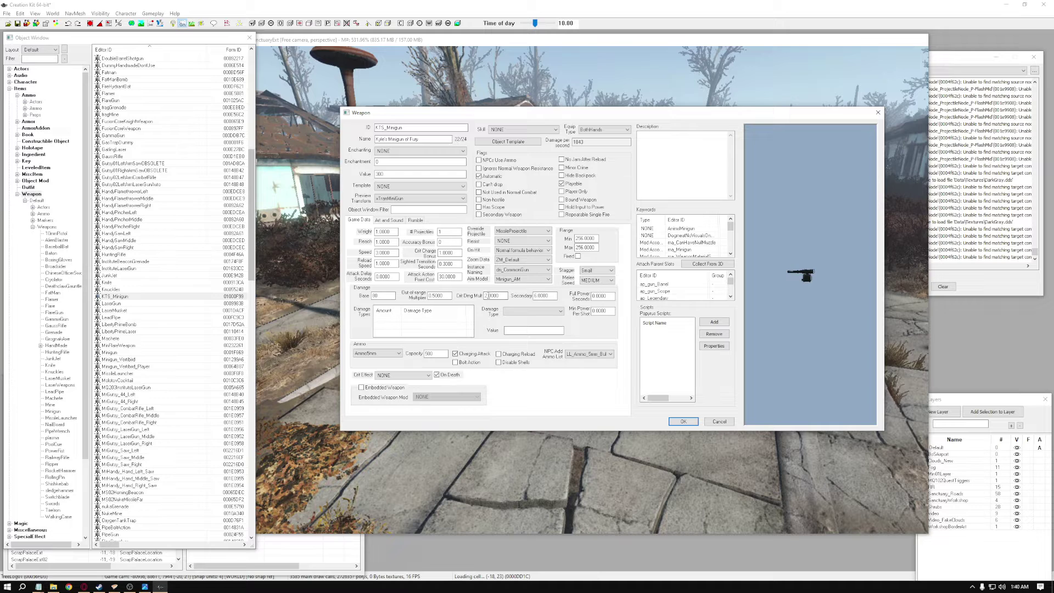
right_click(410, 328)
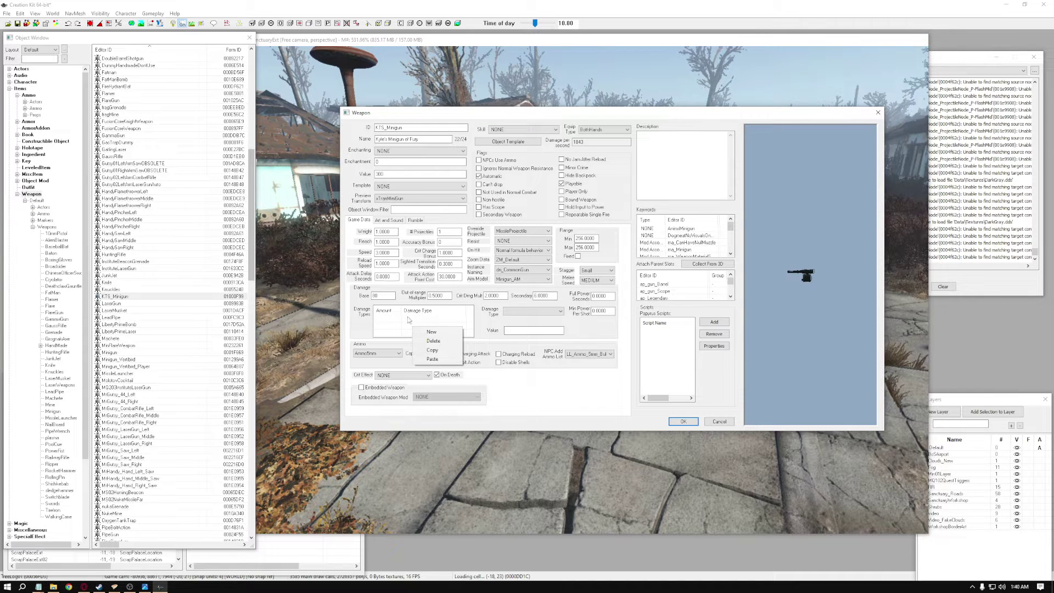
click(447, 333)
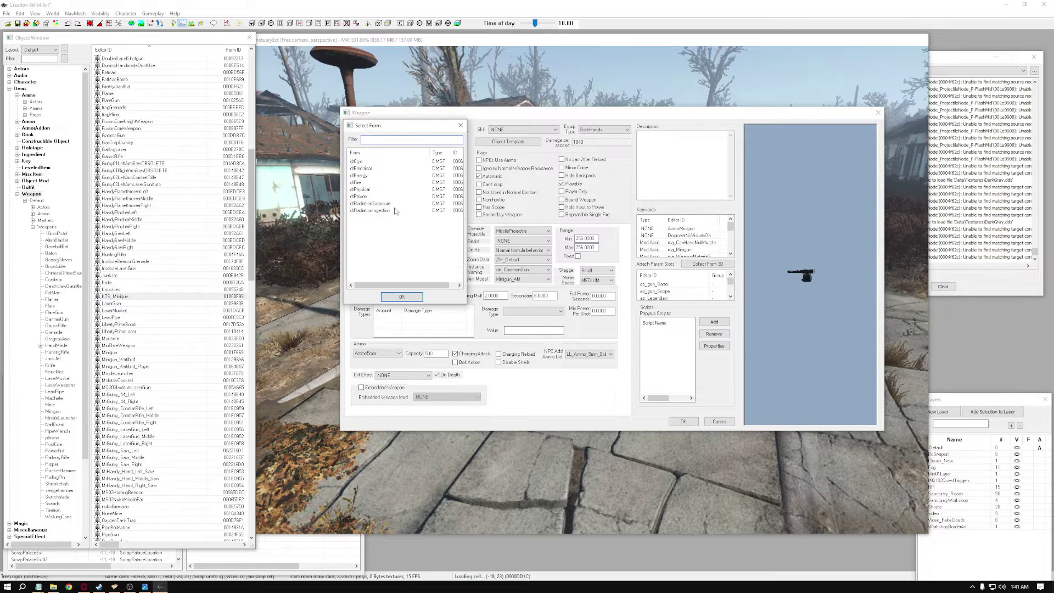
click(373, 197)
click(402, 297)
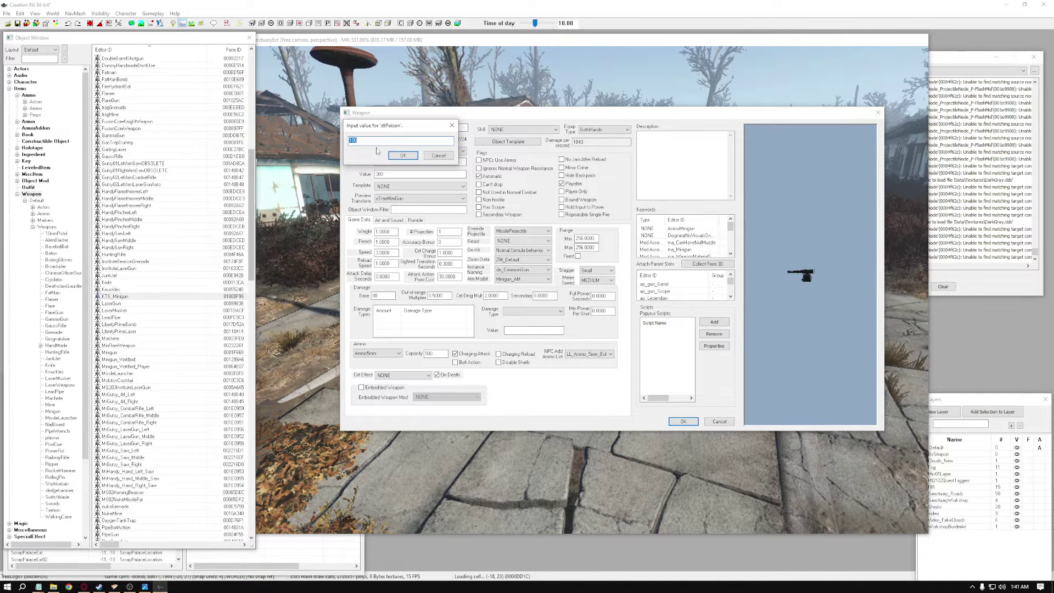
click(409, 154)
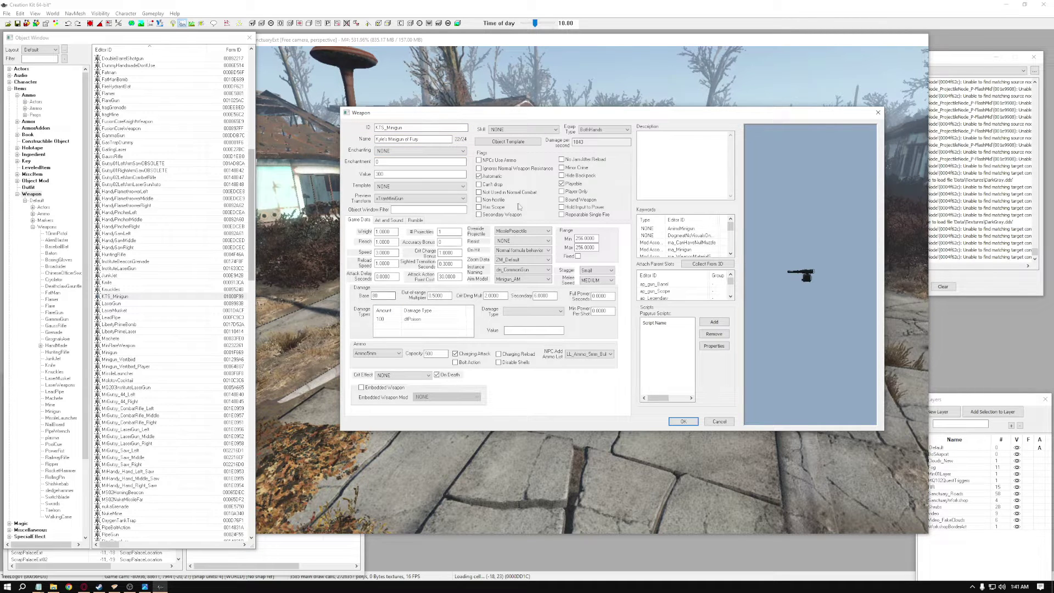
click(576, 142)
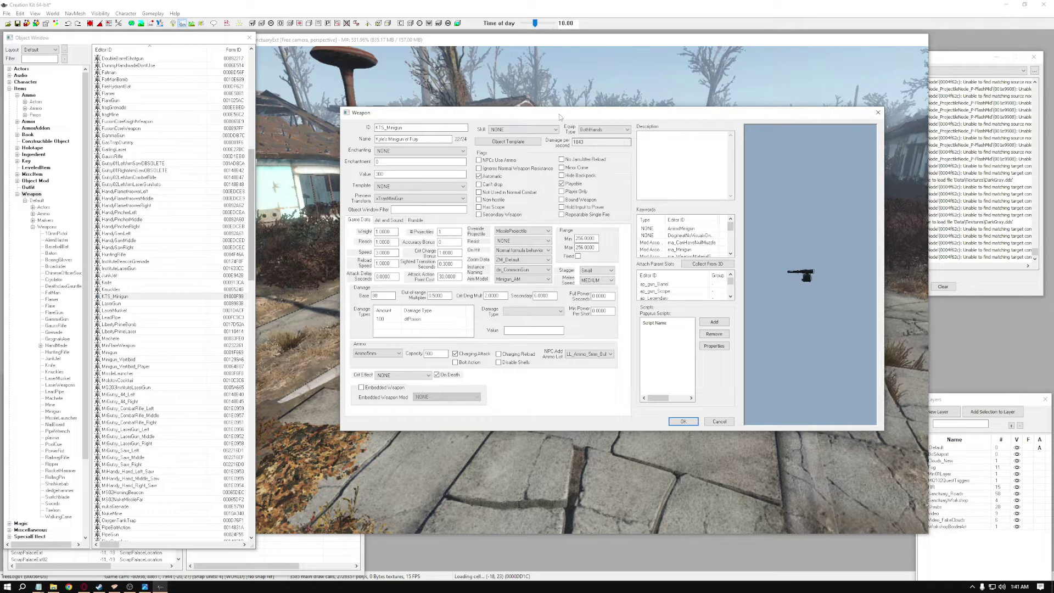
drag(560, 116, 558, 117)
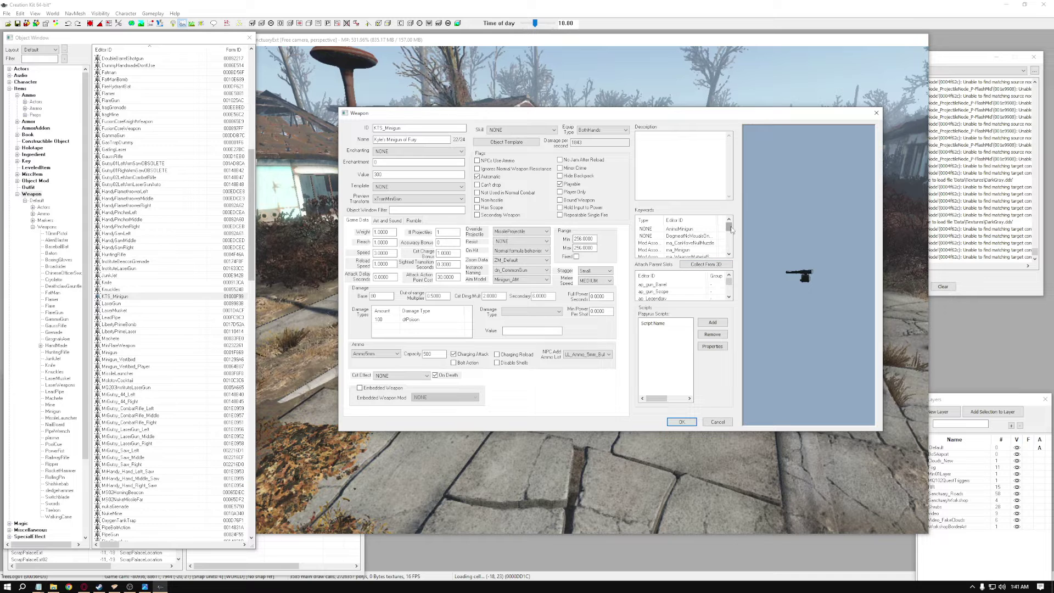
Add the FeaturedItem keyword to the weapon's keyword list, filtering the available forms by "feat".
drag(729, 227, 730, 252)
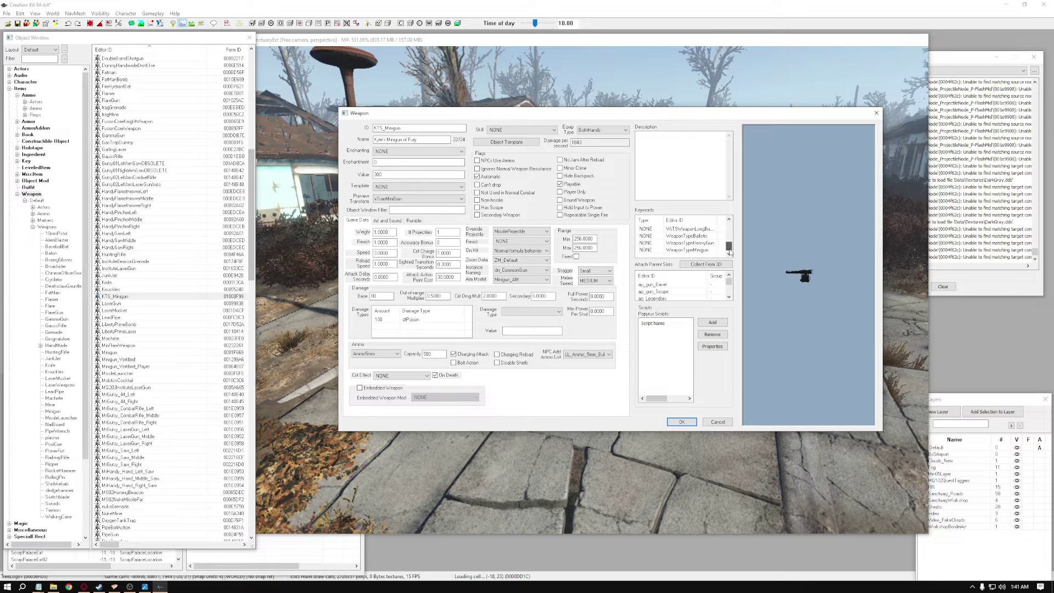
right_click(675, 258)
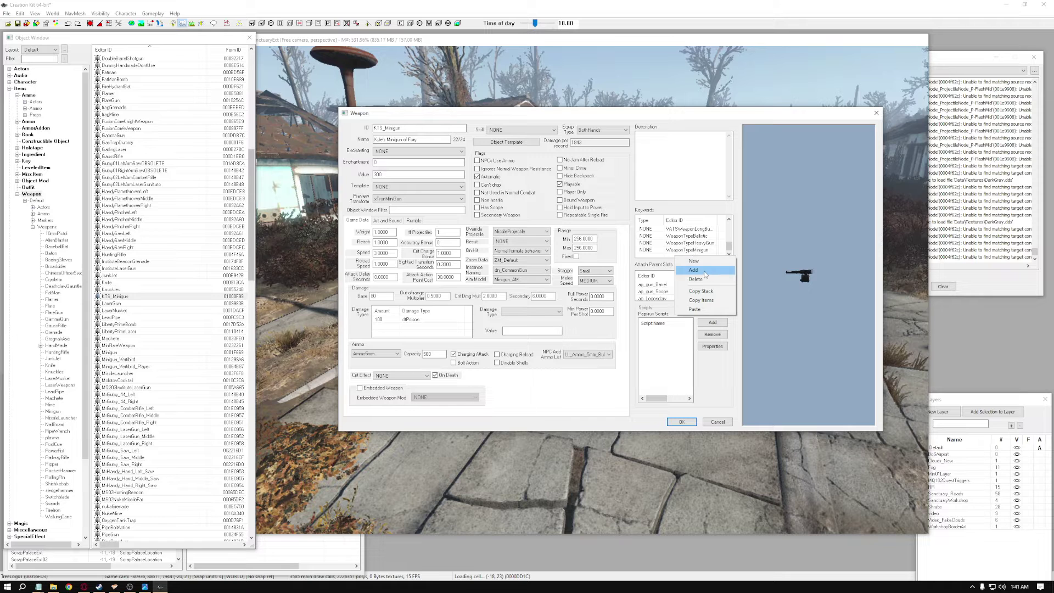
click(695, 269)
text(feat)
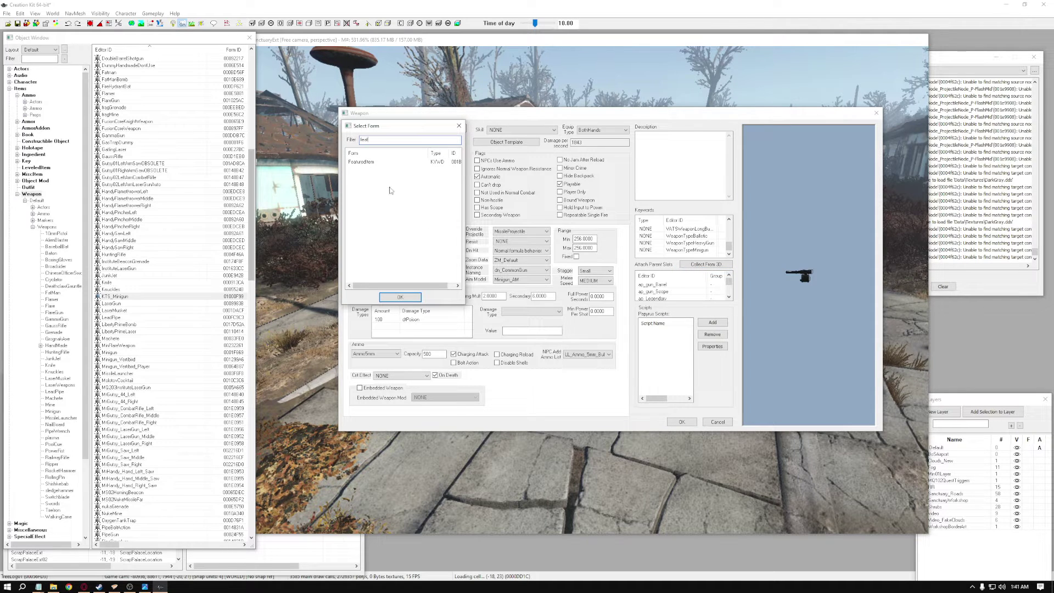
click(367, 162)
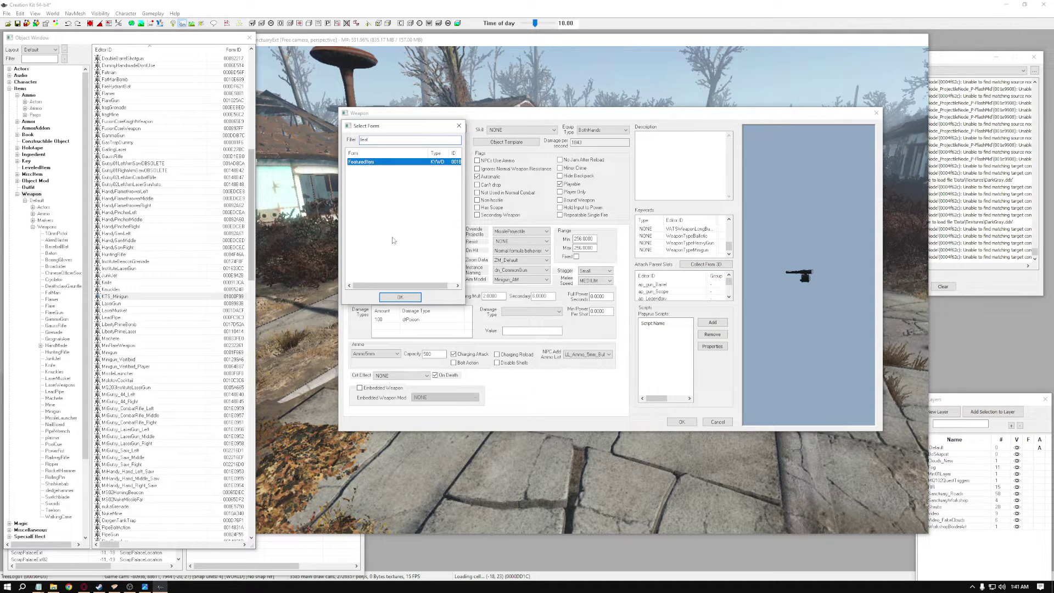
click(400, 297)
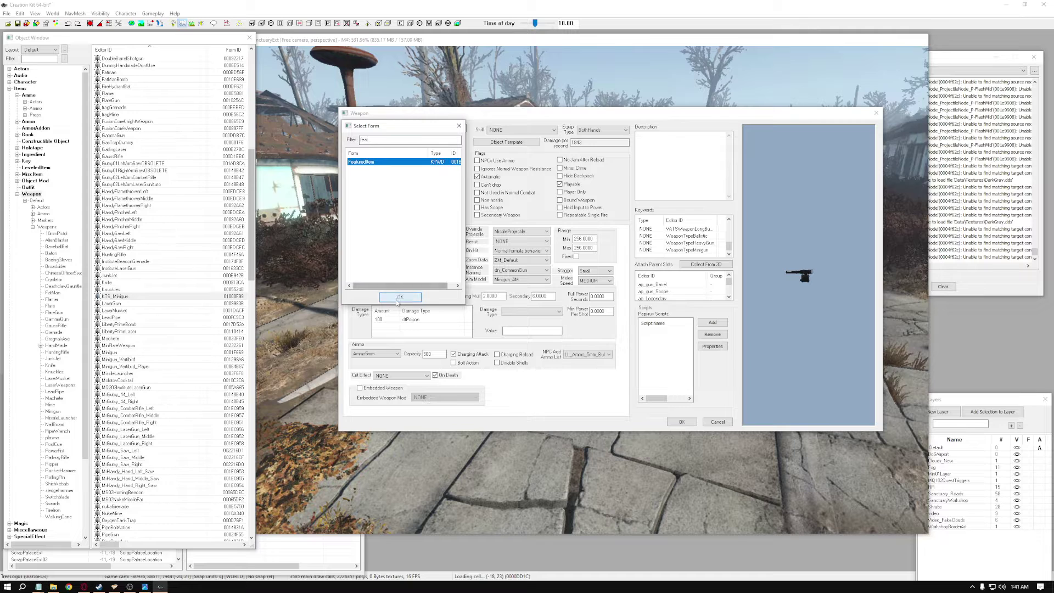
Look through the weapon's keyword list and select its Minigun sound keyword.
click(729, 254)
scroll(730, 245, up, 3)
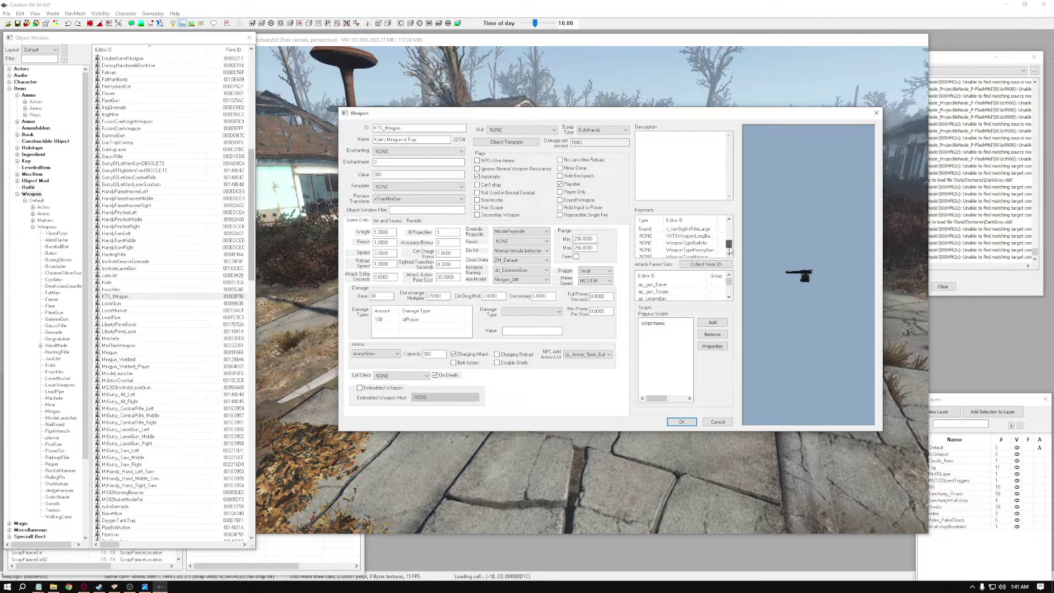
scroll(729, 245, down, 1)
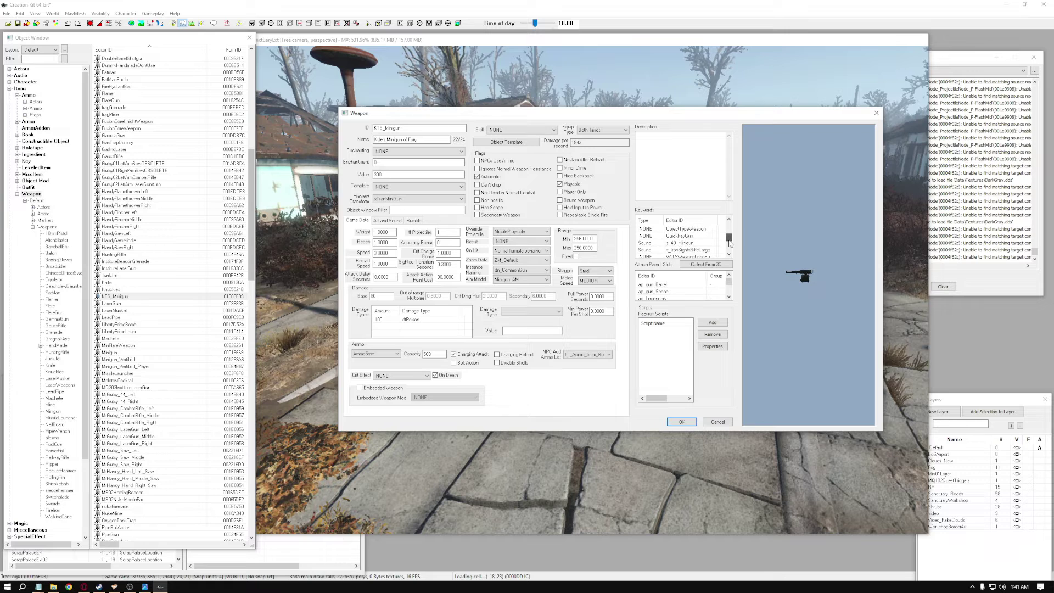
click(691, 244)
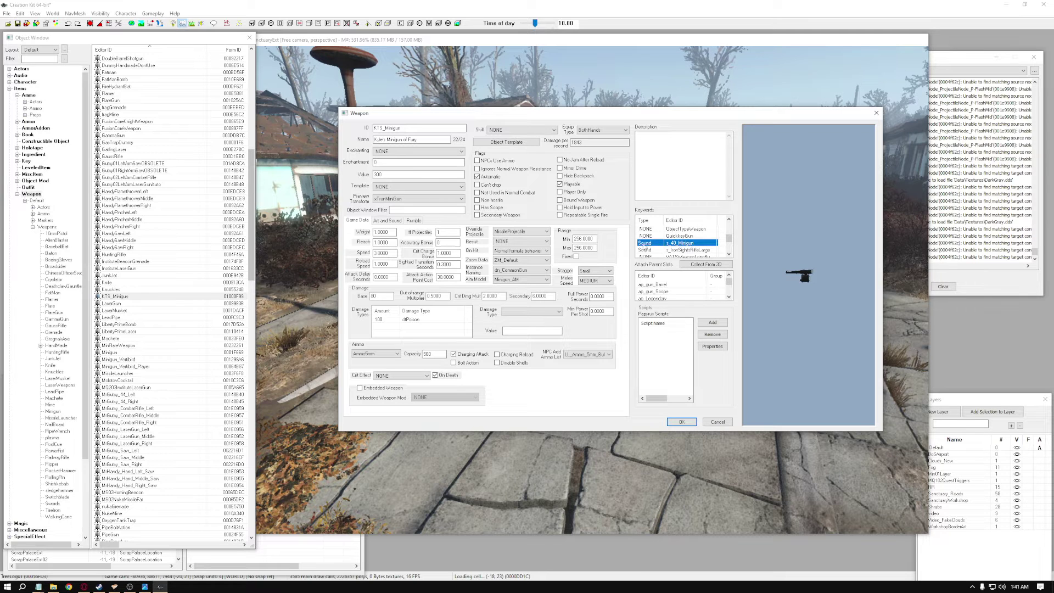
click(694, 250)
click(705, 242)
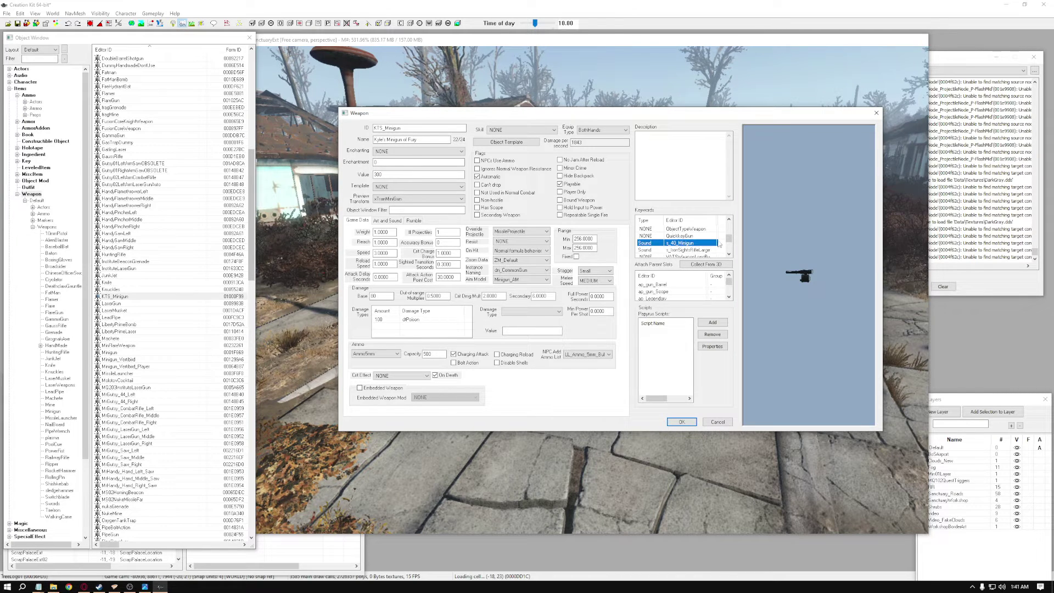
Add the s_40_LauncherMissile sound keyword to the weapon, filtering the available forms by "s_", and check the updated keyword list.
drag(729, 245, 730, 253)
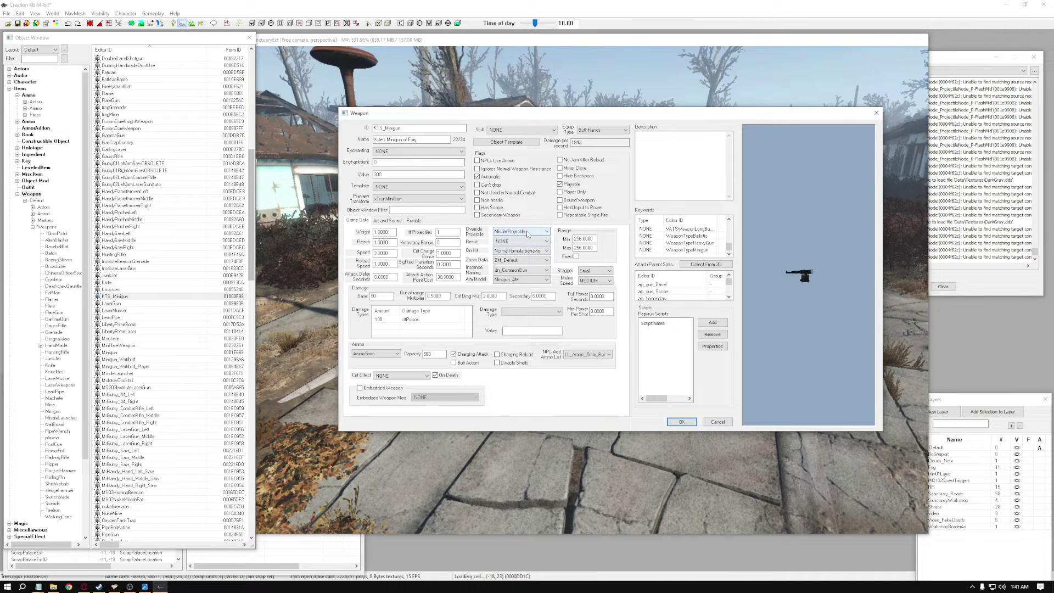
right_click(673, 257)
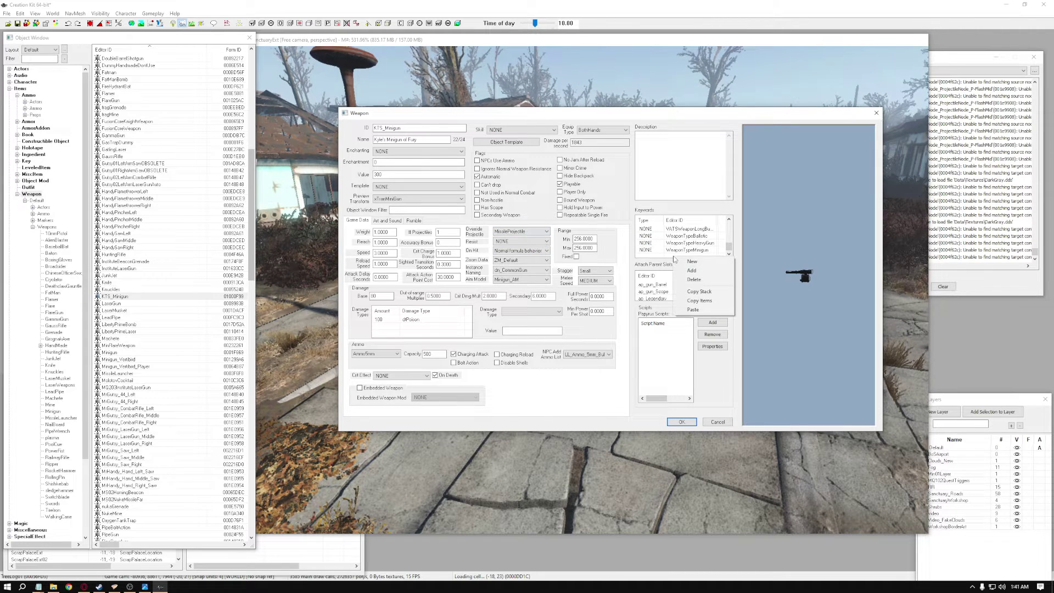
click(698, 273)
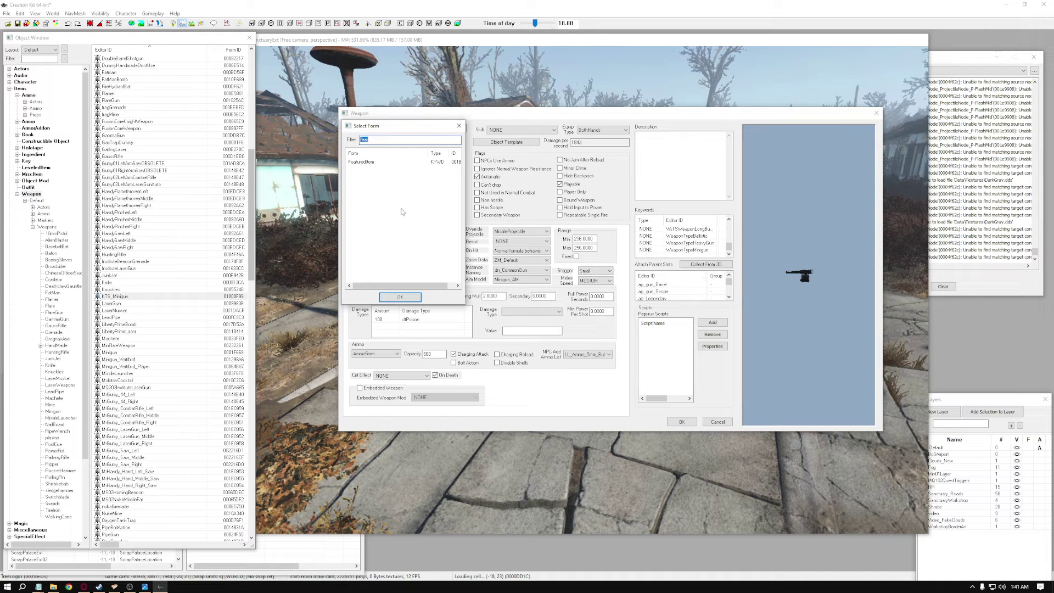
text(s_)
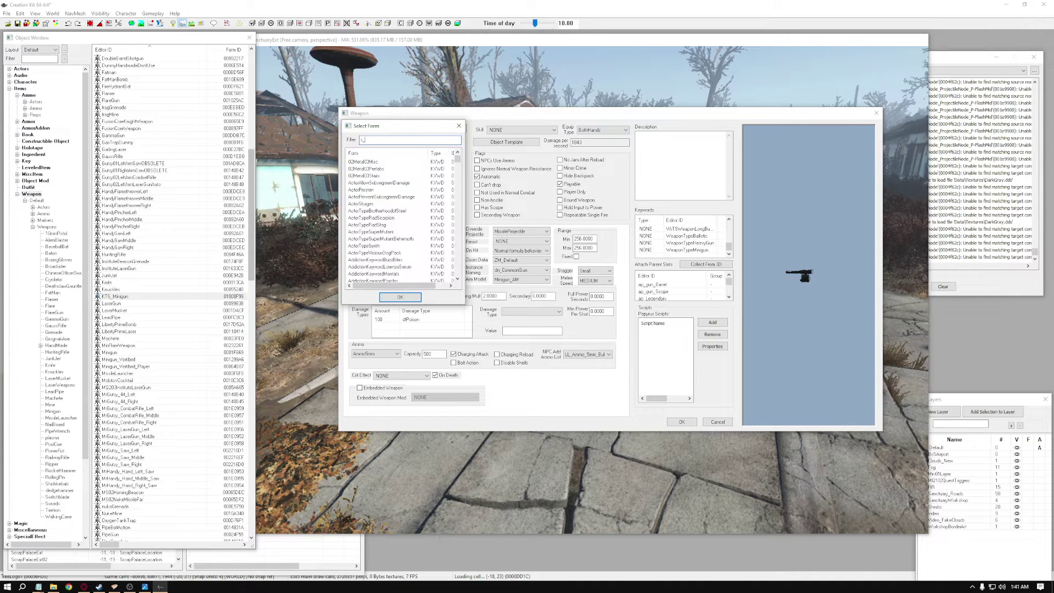
scroll(404, 225, down, 10)
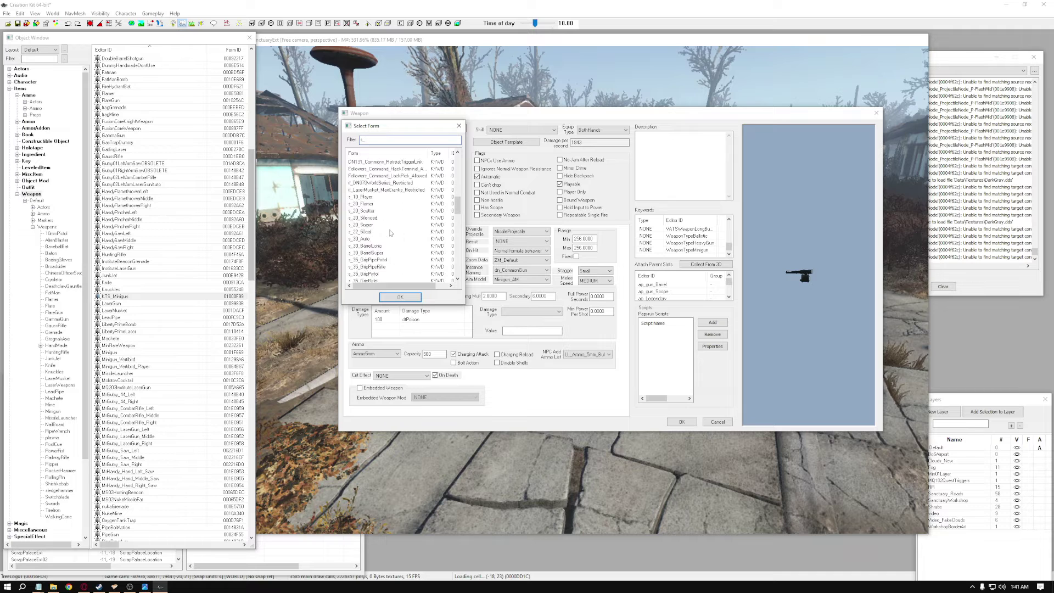
scroll(399, 222, down, 7)
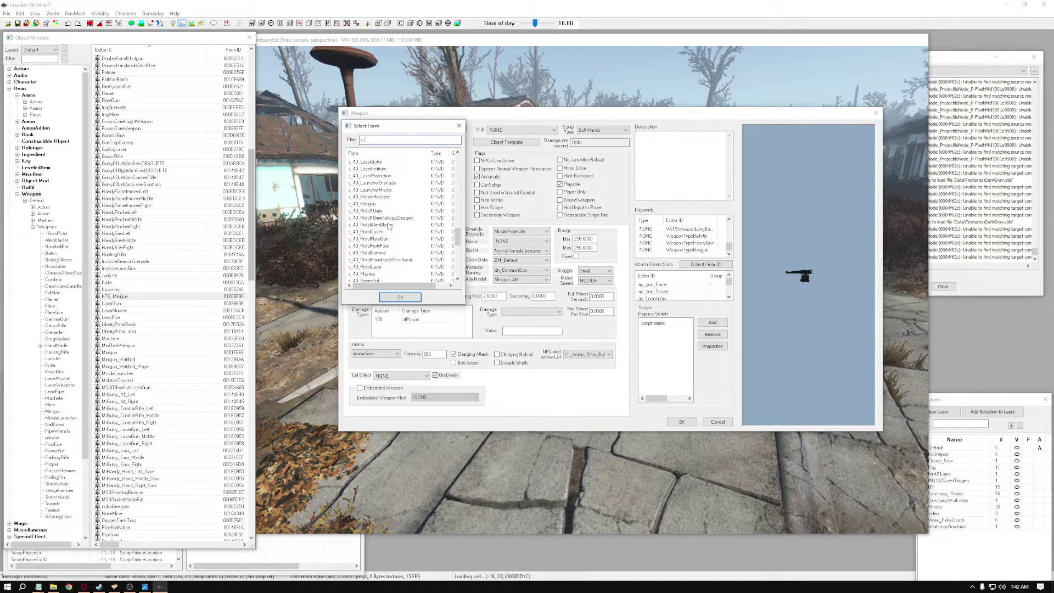
scroll(393, 239, down, 3)
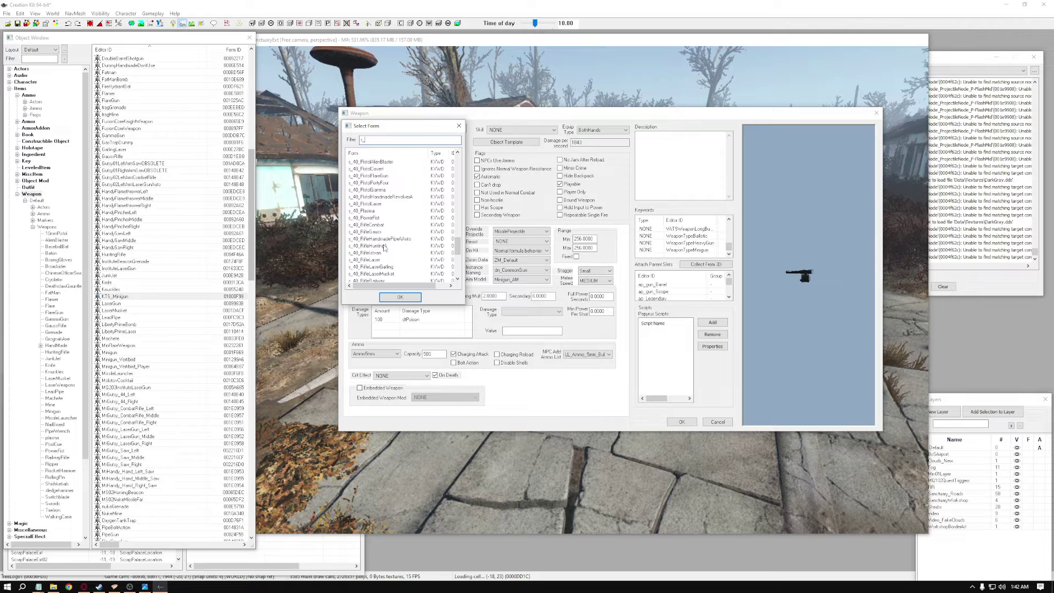
scroll(387, 247, down, 3)
scroll(388, 239, down, 4)
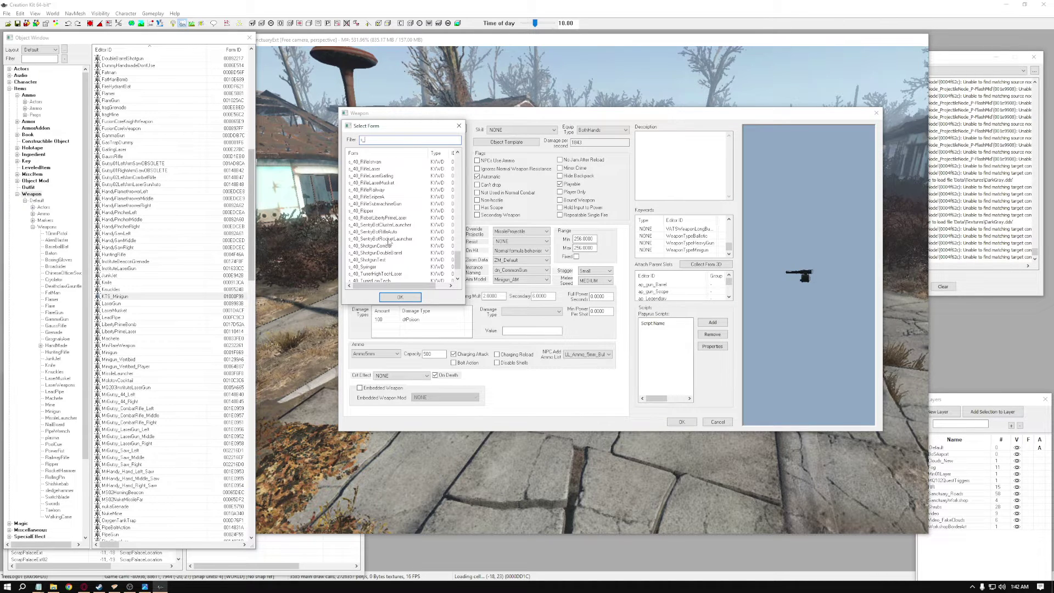
scroll(388, 242, up, 10)
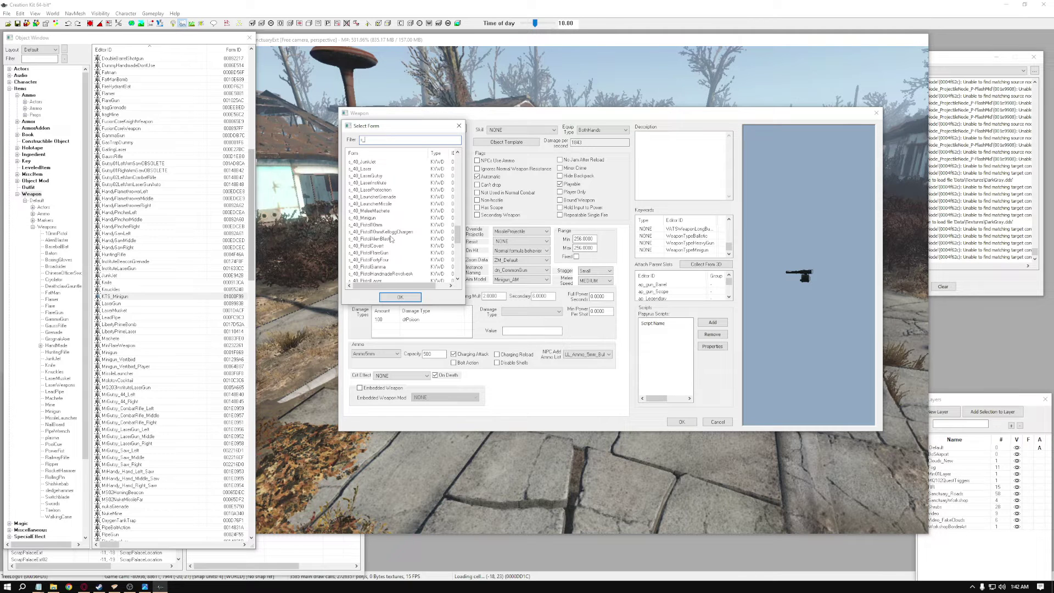
click(370, 203)
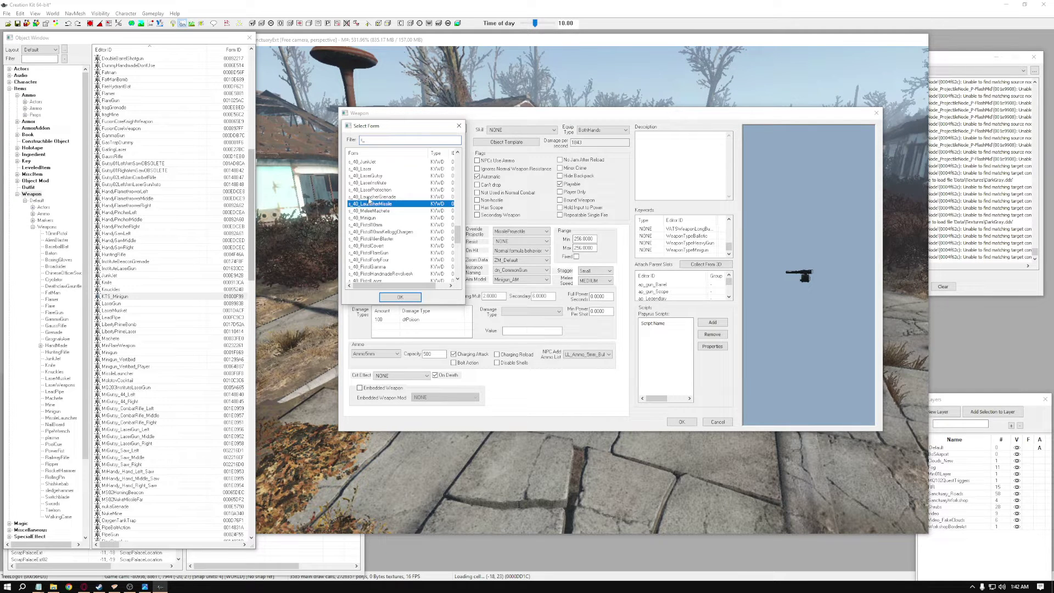
click(408, 297)
scroll(691, 247, up, 3)
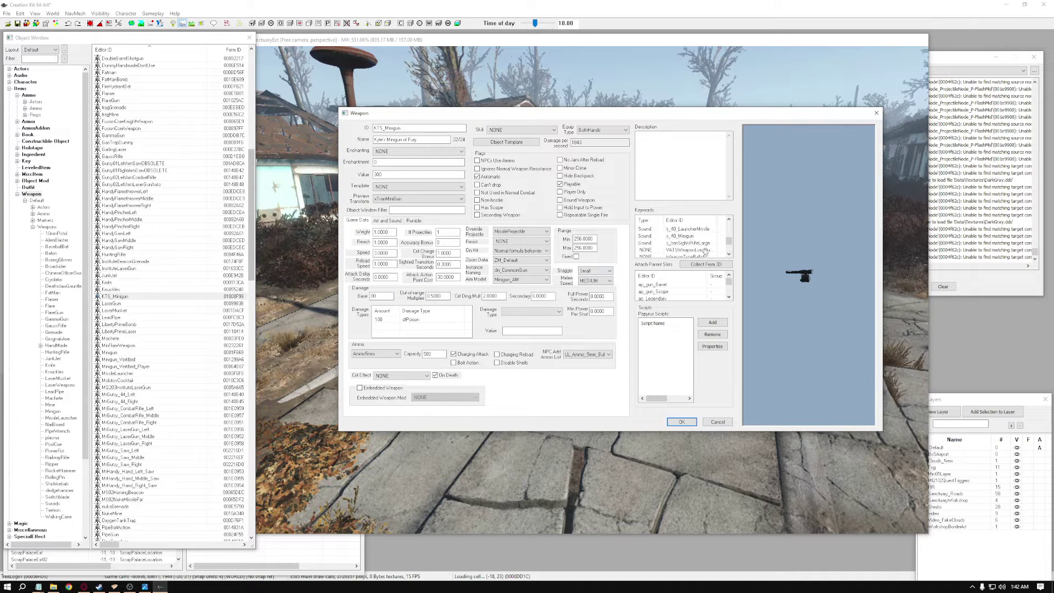
scroll(692, 238, down, 1)
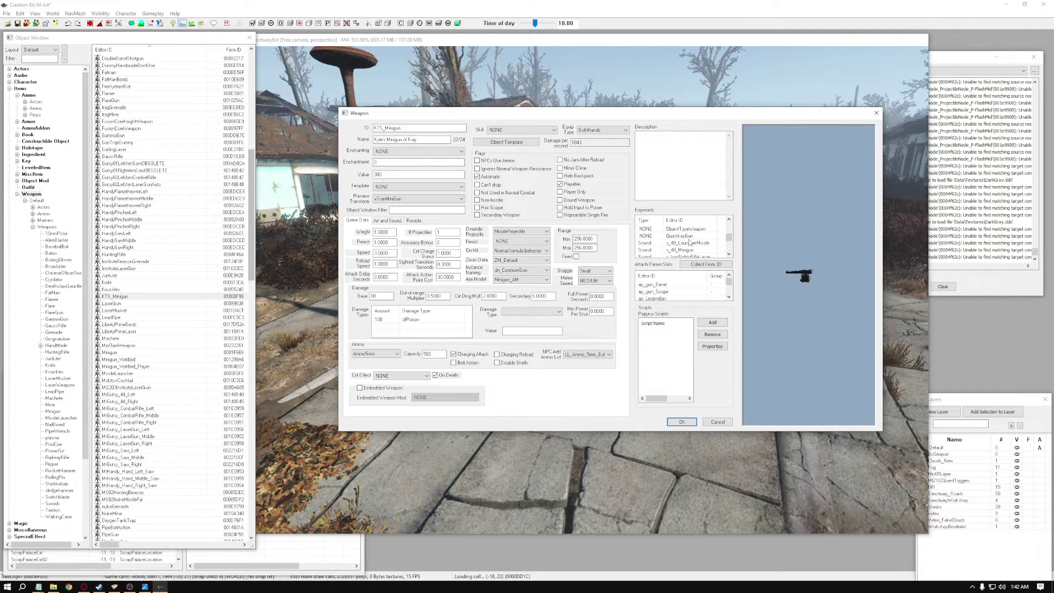
scroll(689, 242, up, 2)
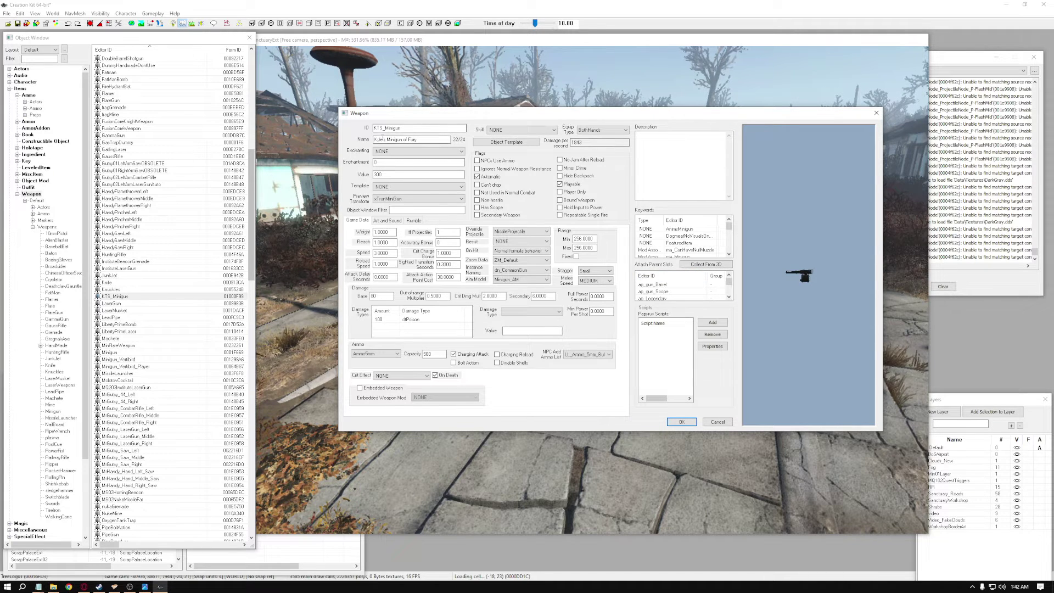
Review the weapon's name, Art and Sound settings and Rumble settings, and accept the changes to the weapon.
drag(383, 138, 432, 139)
click(437, 142)
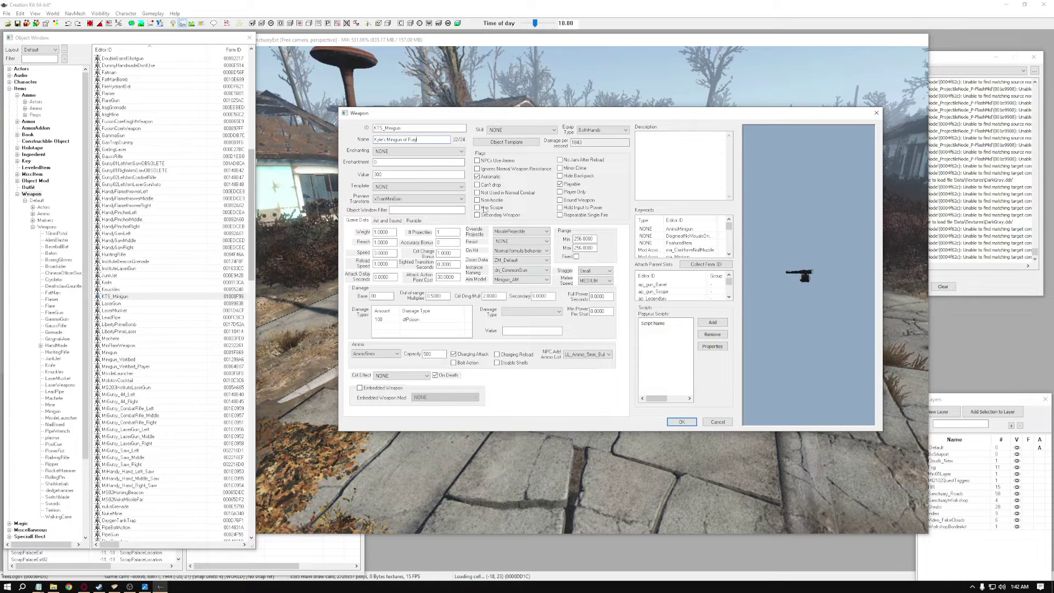
click(387, 221)
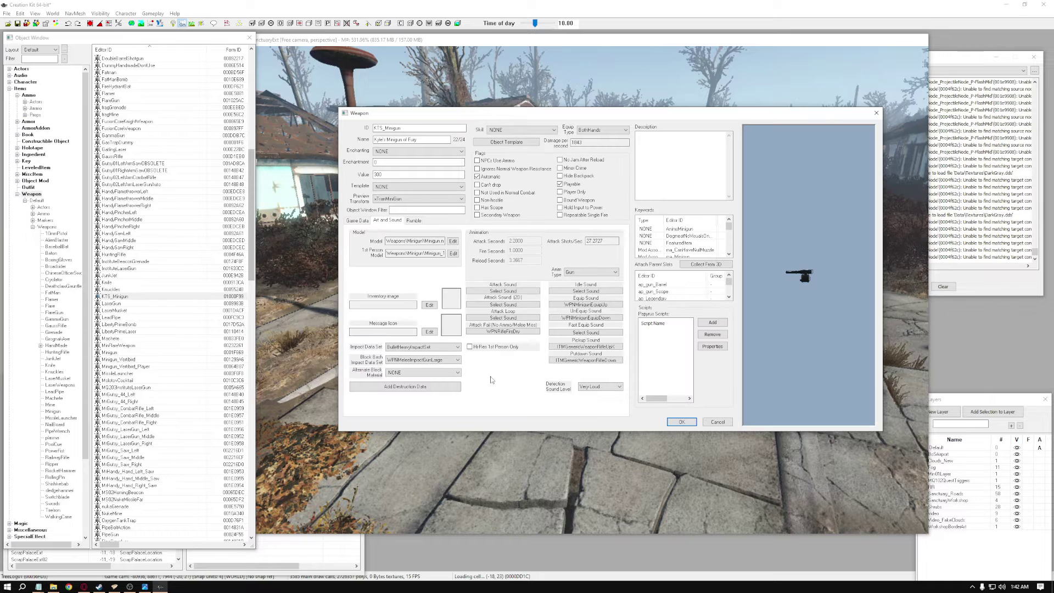
click(412, 221)
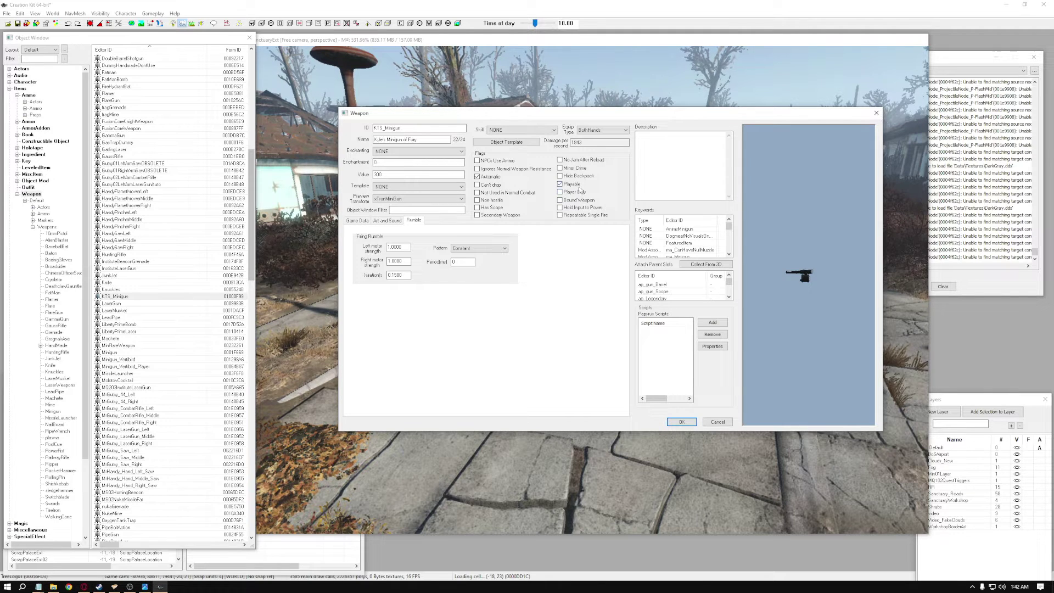
click(357, 220)
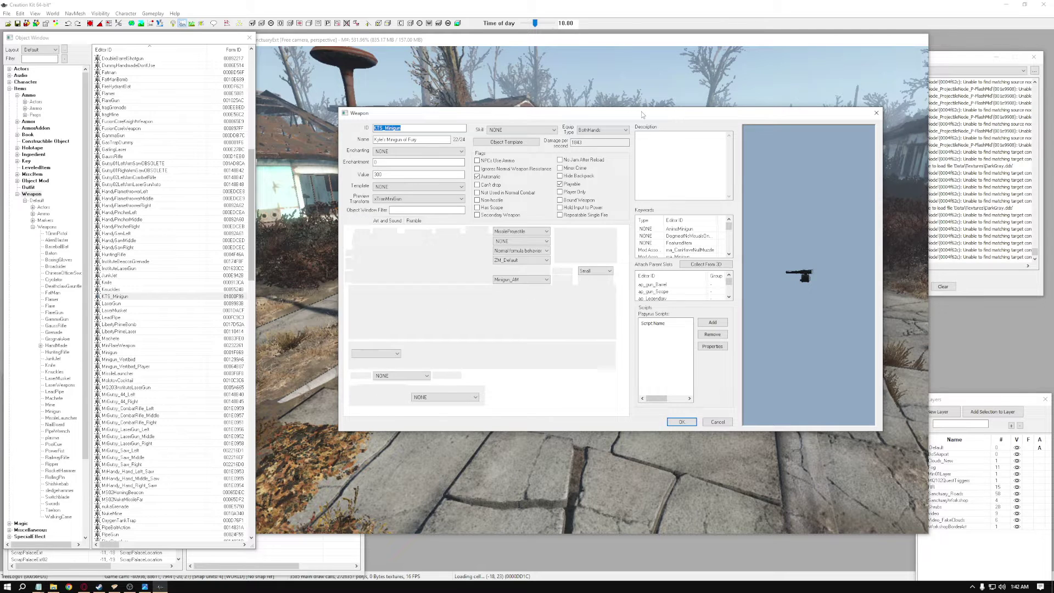
drag(641, 111, 623, 111)
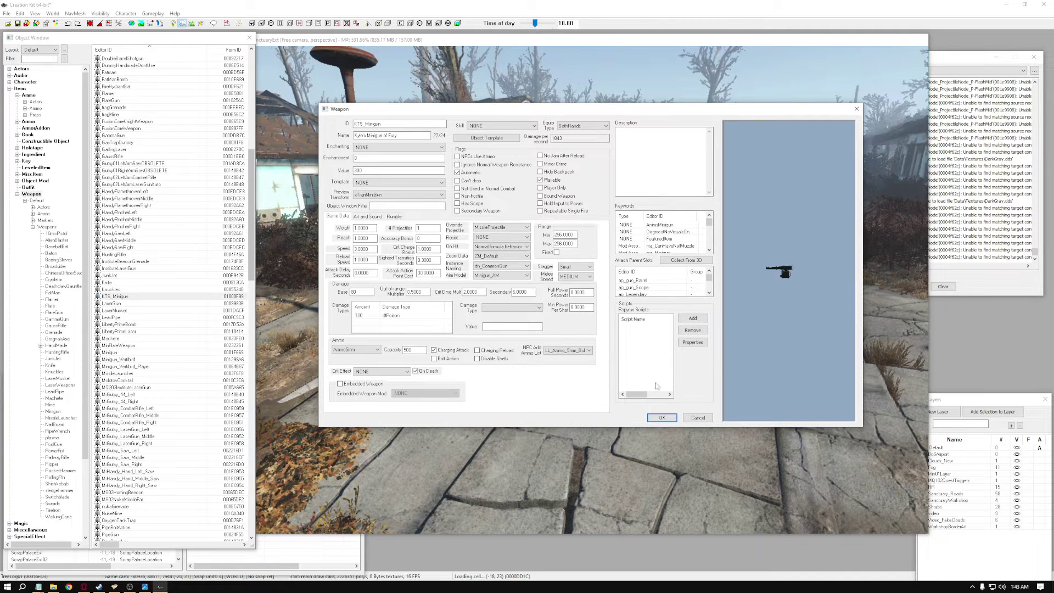
click(662, 418)
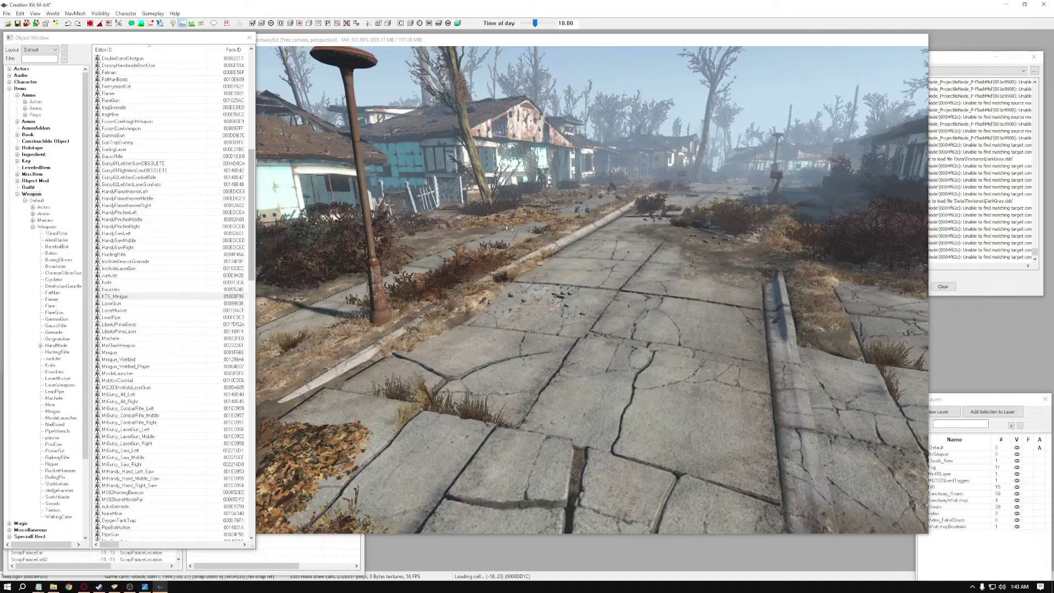
Place the KTS_Minigun weapon on the cracked road in the SanctuaryExt cell.
shift+middle_drag(509, 229, 634, 348)
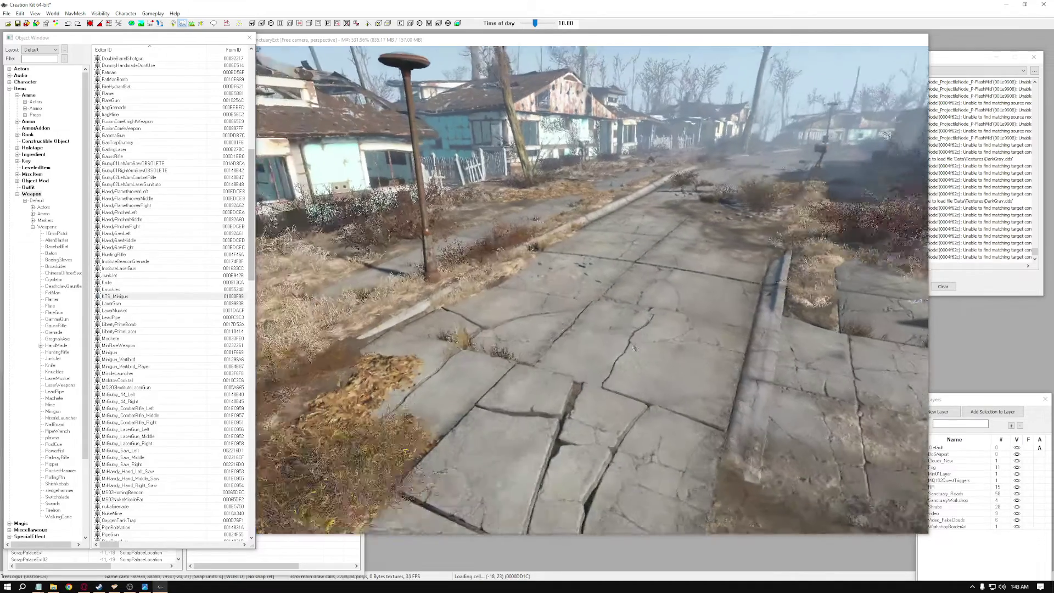
scroll(634, 347, up, 3)
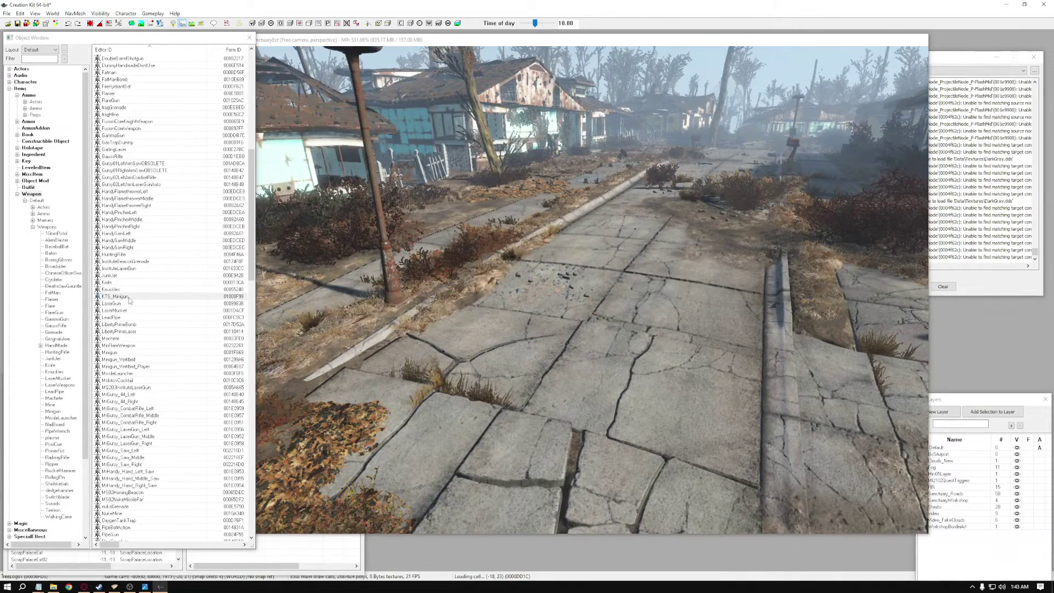
drag(130, 300, 612, 316)
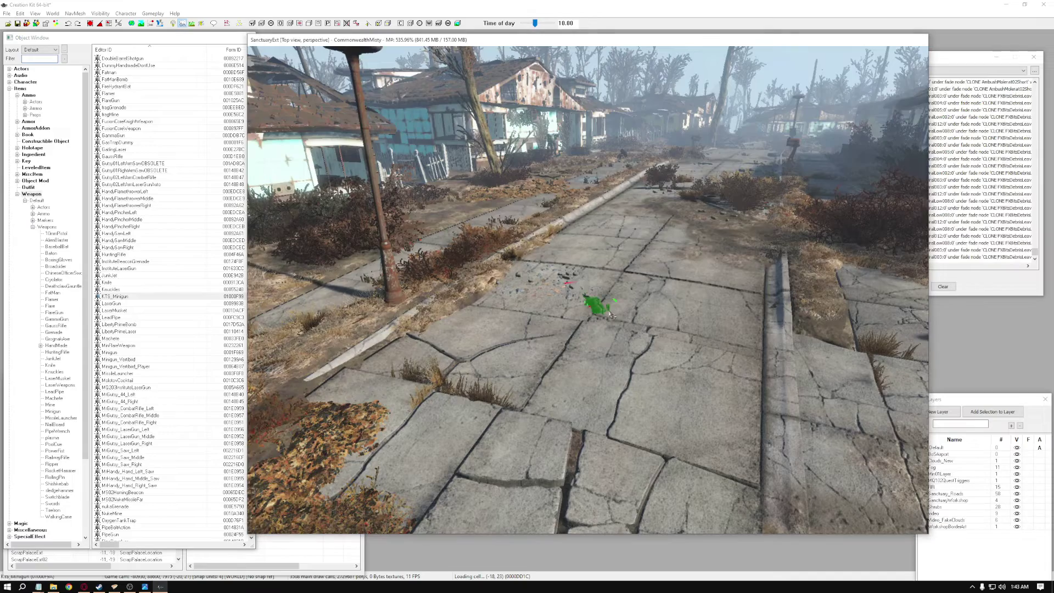
shift+middle_drag(611, 315, 611, 347)
scroll(681, 340, up, 5)
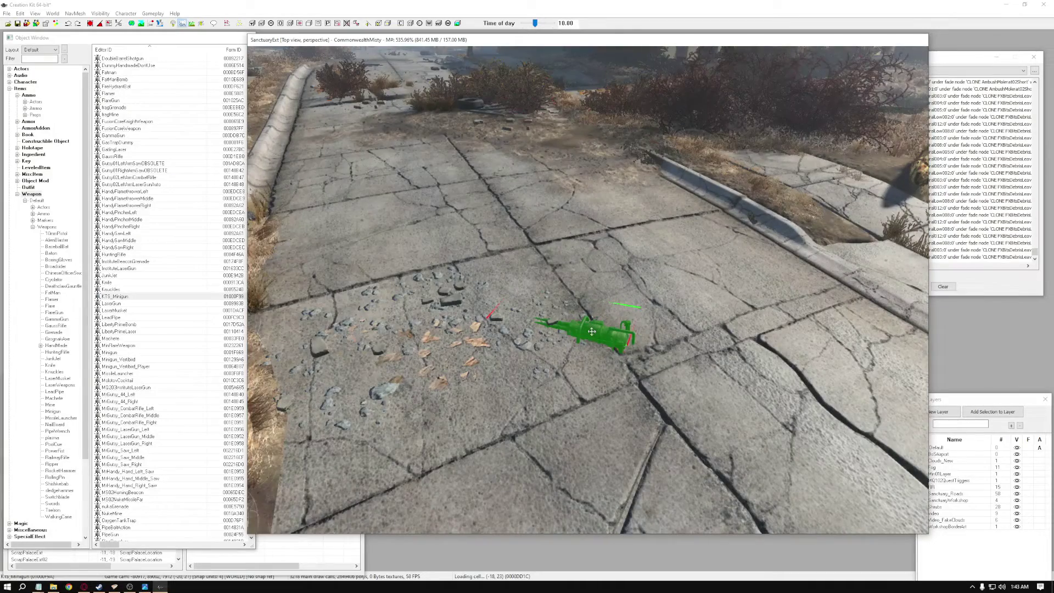
Raise the placed minigun above the pavement and turn it around its vertical axis.
drag(592, 337, 657, 221)
key(z)
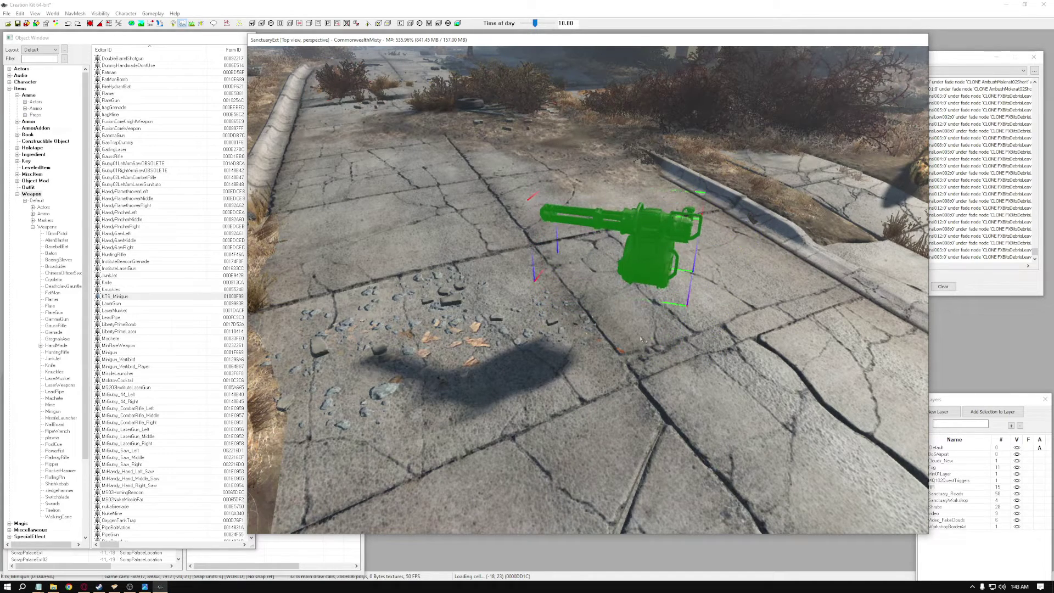
right_drag(658, 220, 675, 263)
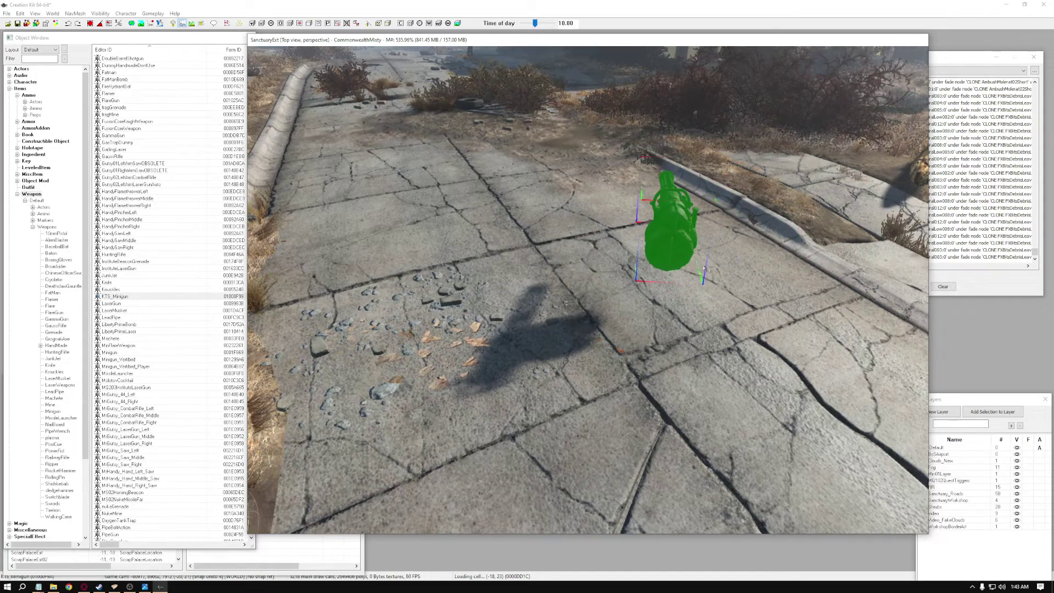
shift+middle_drag(705, 269, 674, 267)
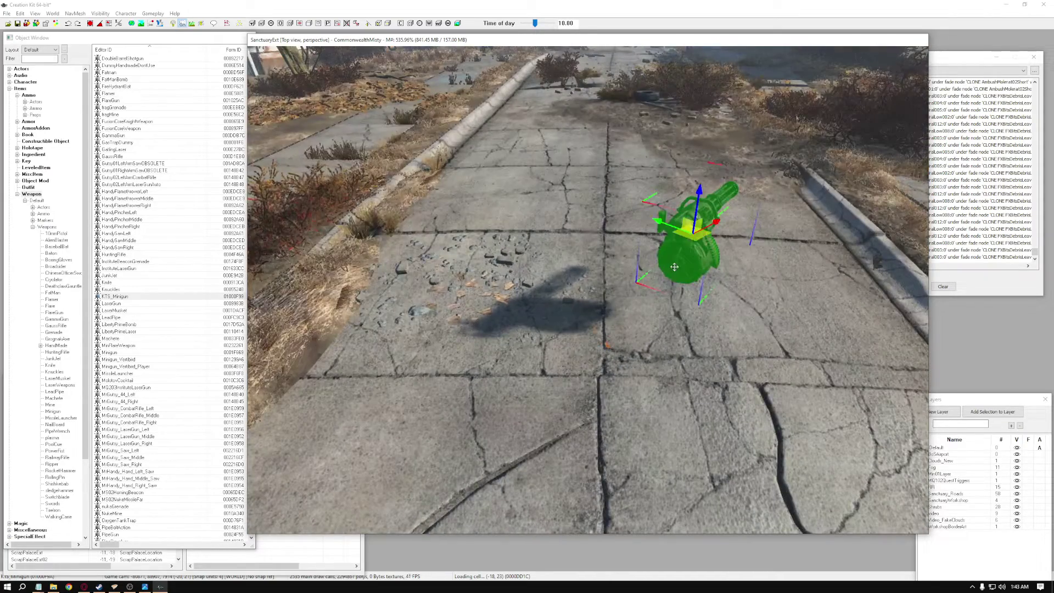
Reposition the floating minigun slightly along its vertical and horizontal axes with the move gizmo.
right_drag(675, 267, 685, 267)
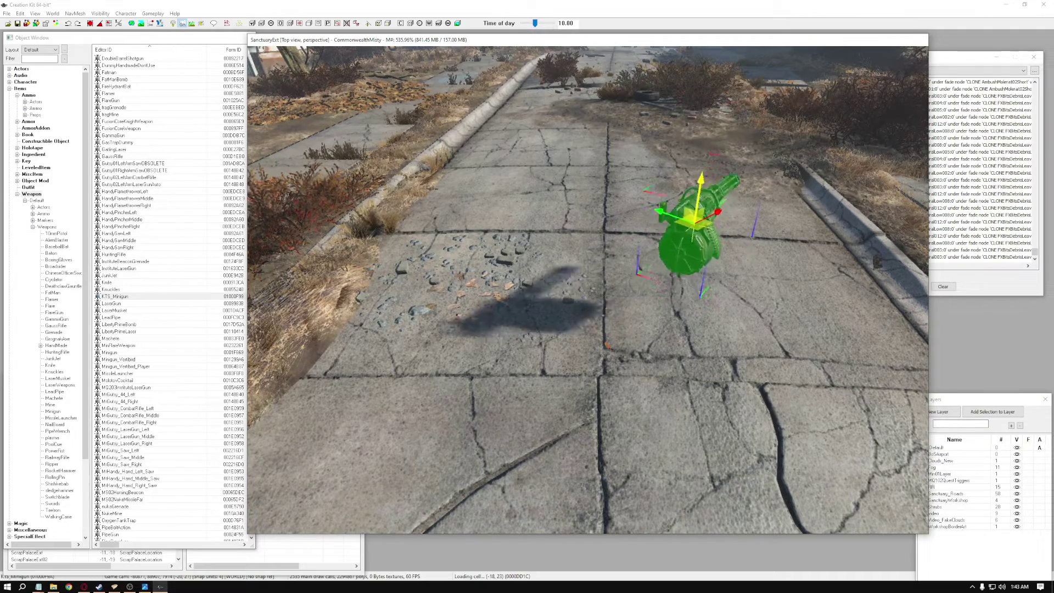
drag(699, 183, 657, 208)
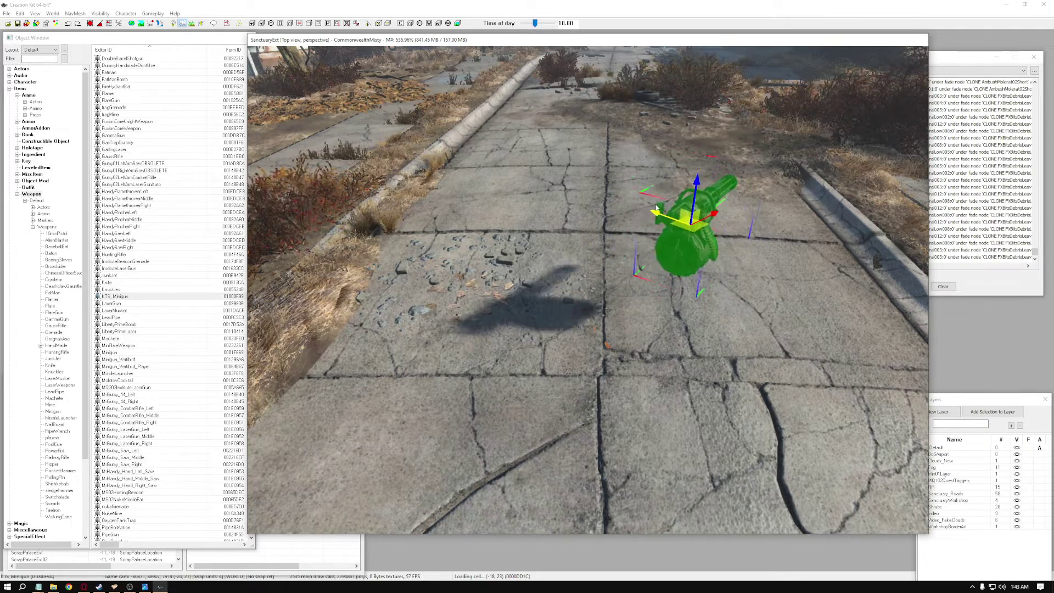
middle_drag(657, 208, 712, 302)
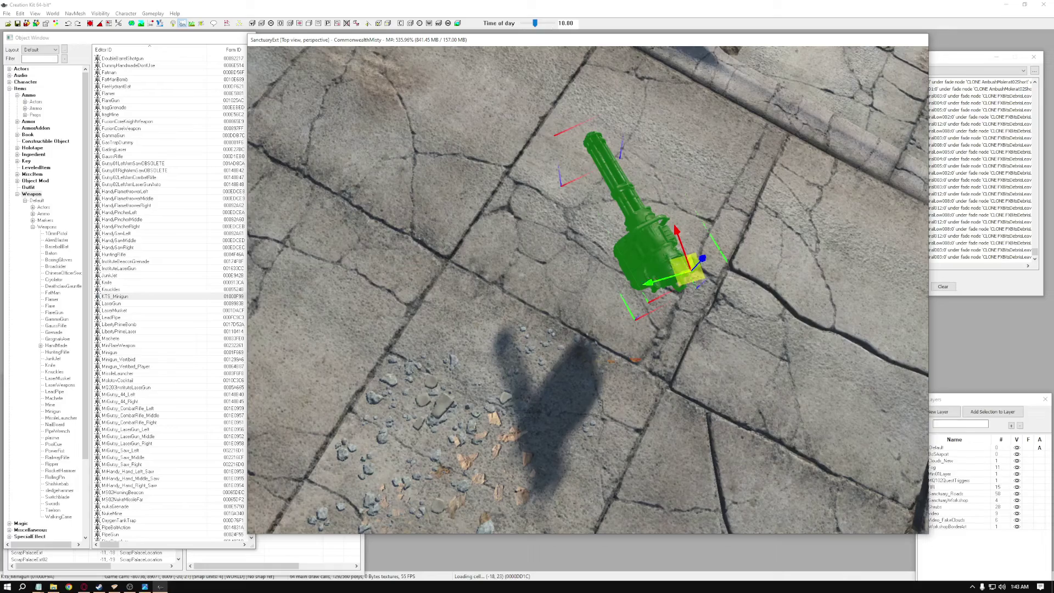
drag(668, 280, 694, 252)
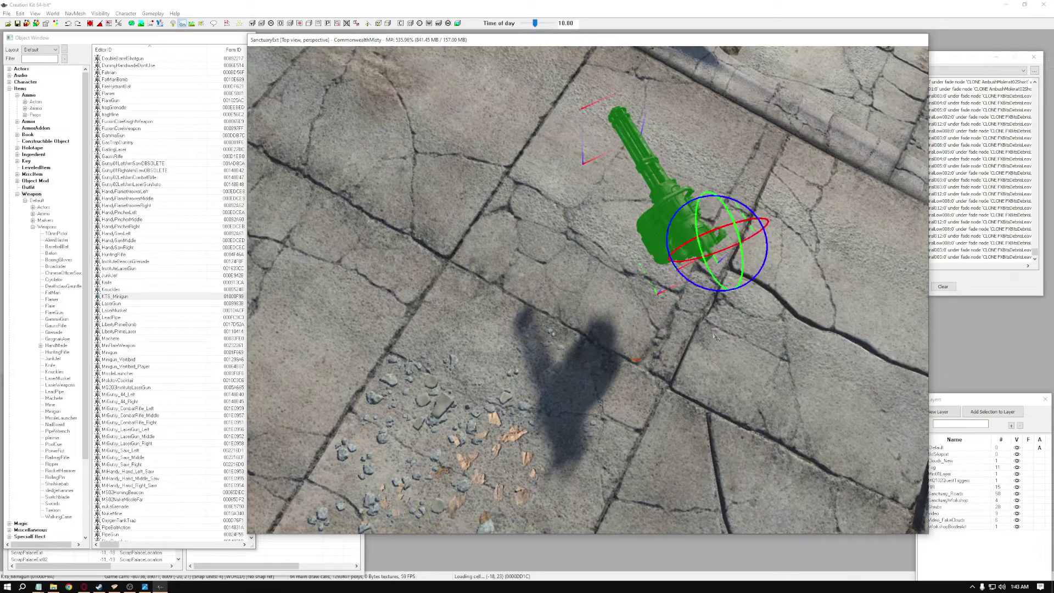
Tilt the minigun slightly around its red axis with the rotation gizmo.
middle_drag(717, 337, 703, 169)
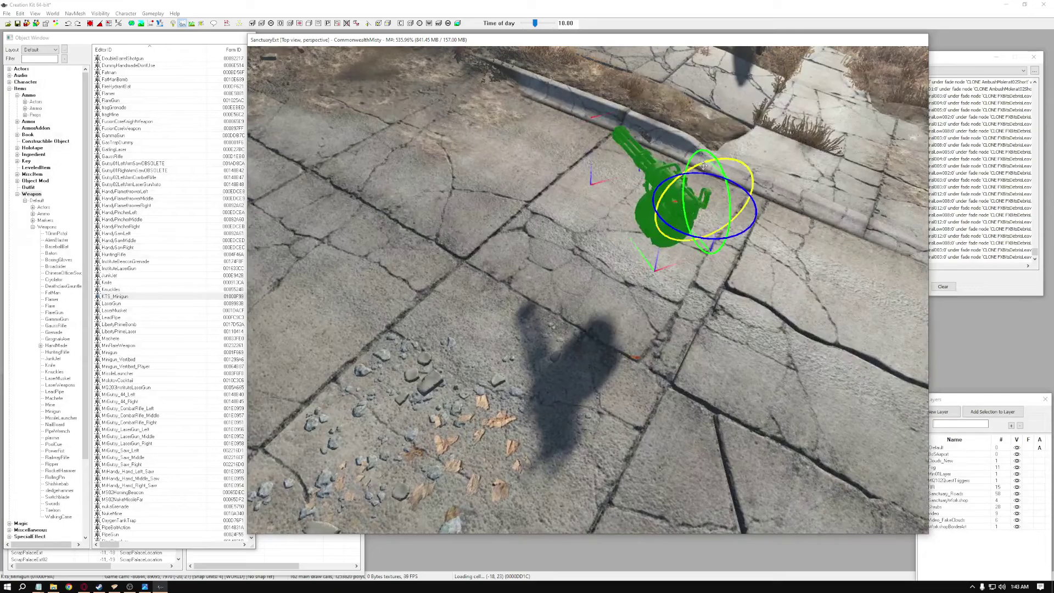
drag(703, 165, 732, 163)
middle_drag(731, 164, 692, 319)
Deselect the minigun to view it without its highlight and select it again in the scene.
key(d)
click(493, 271)
key(d)
click(492, 290)
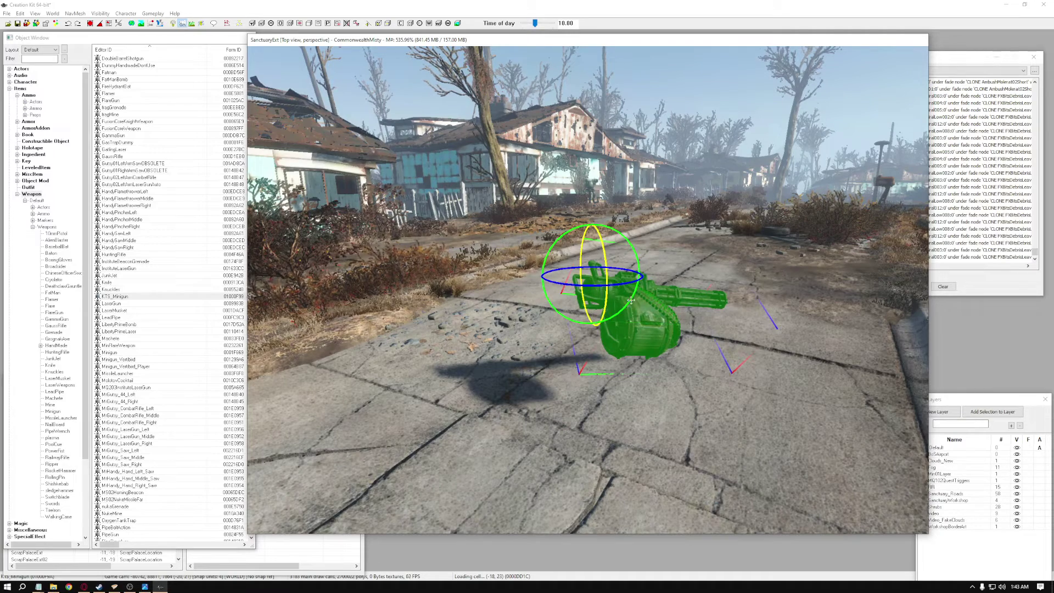
key(d)
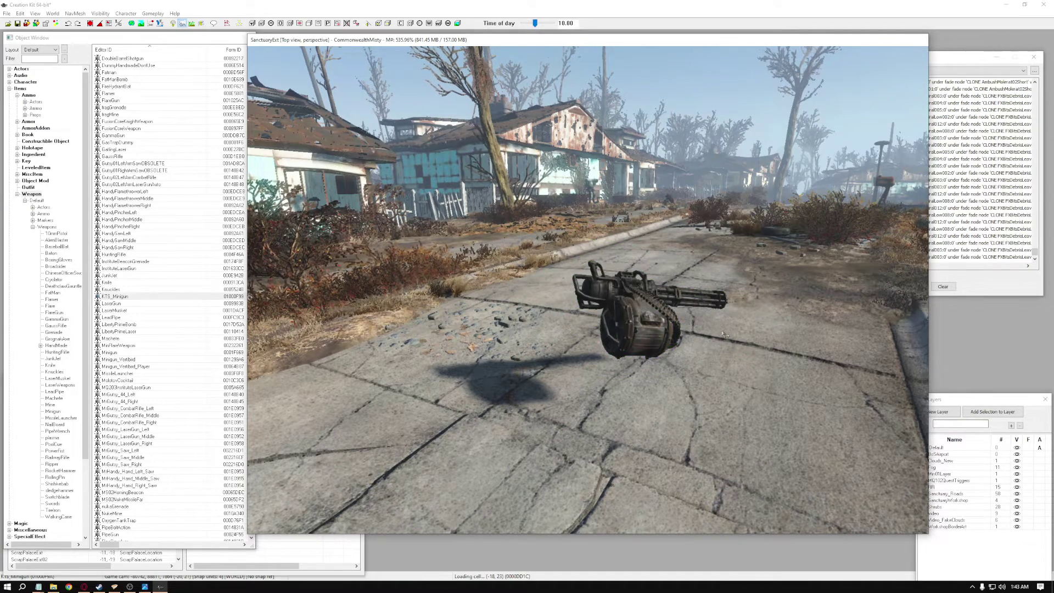
scroll(707, 349, up, 2)
click(612, 336)
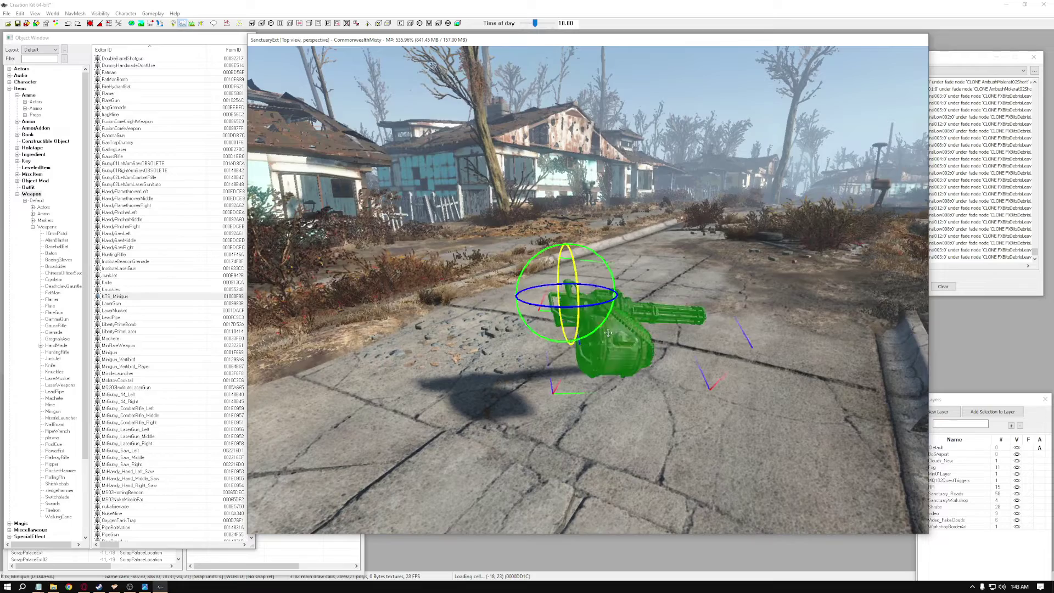
key(d)
click(605, 331)
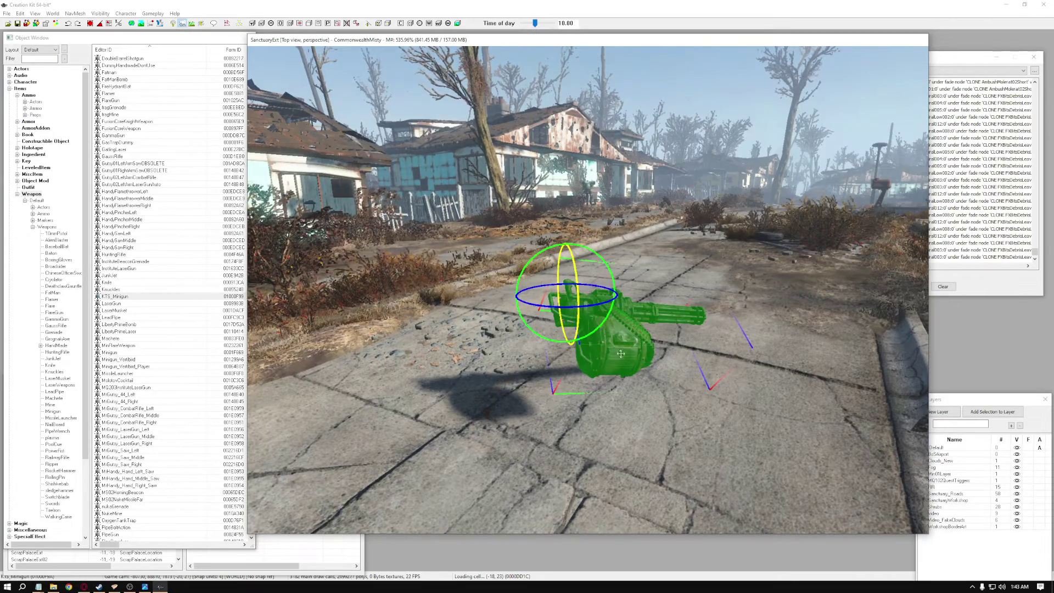
Deselect the floating minigun and run the Havok simulation to drop it onto the Sanctuary pavement.
middle_drag(604, 332, 636, 405)
middle_drag(533, 373, 528, 377)
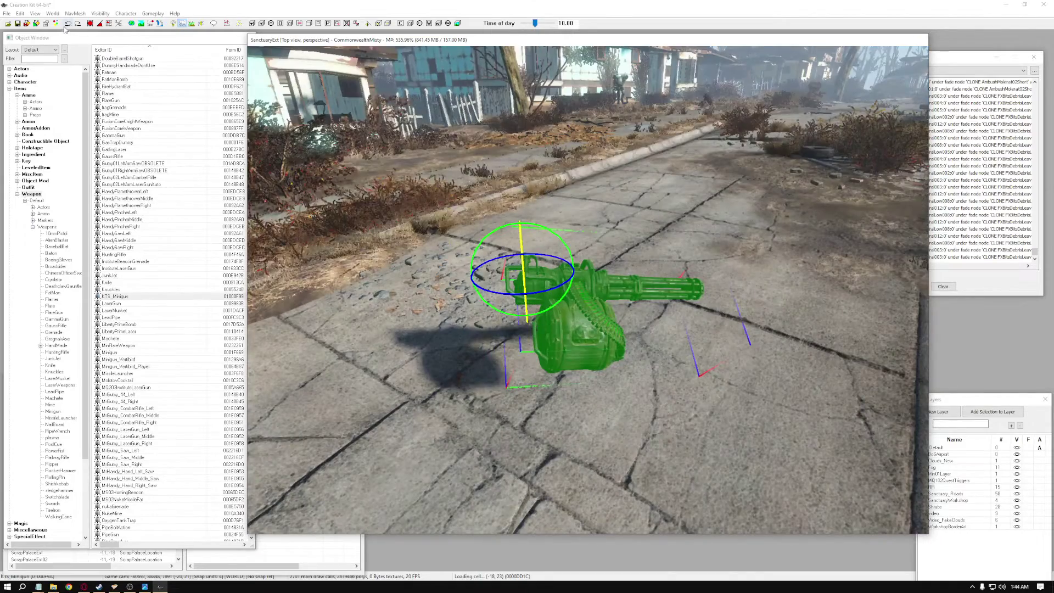
click(52, 13)
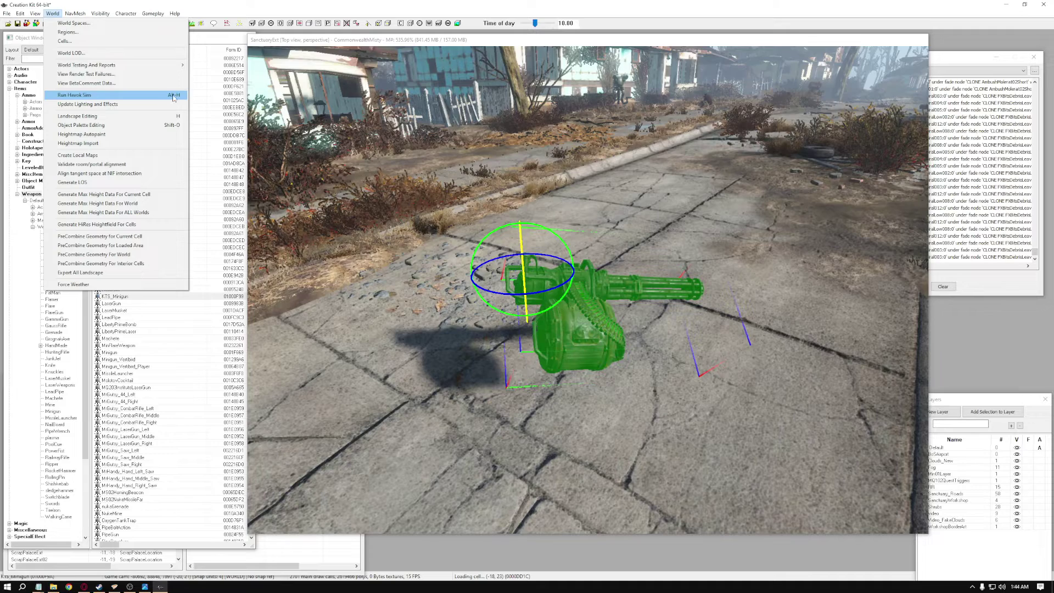
click(513, 46)
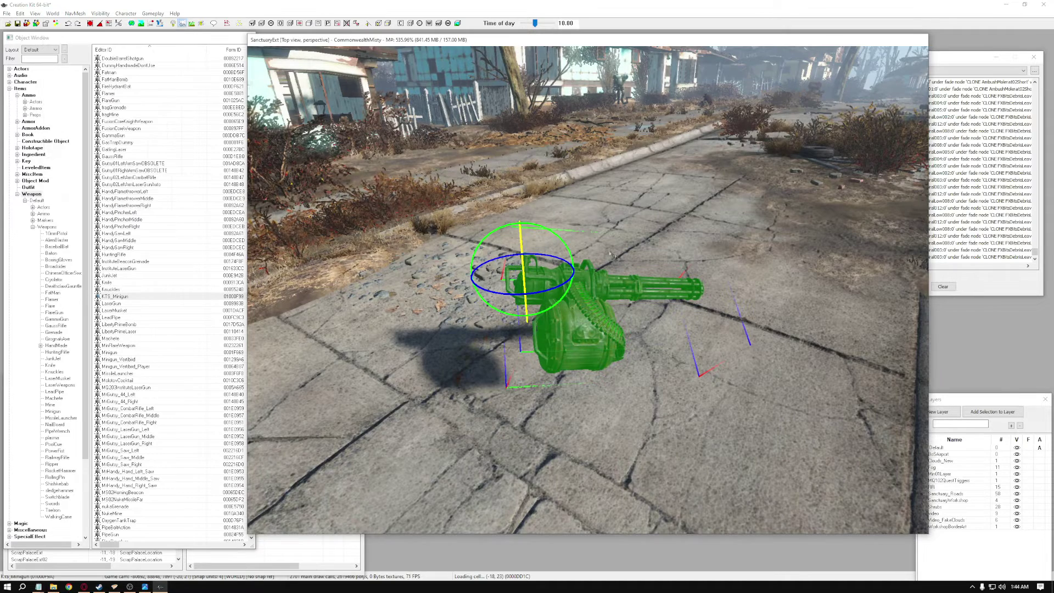
key(d)
click(52, 14)
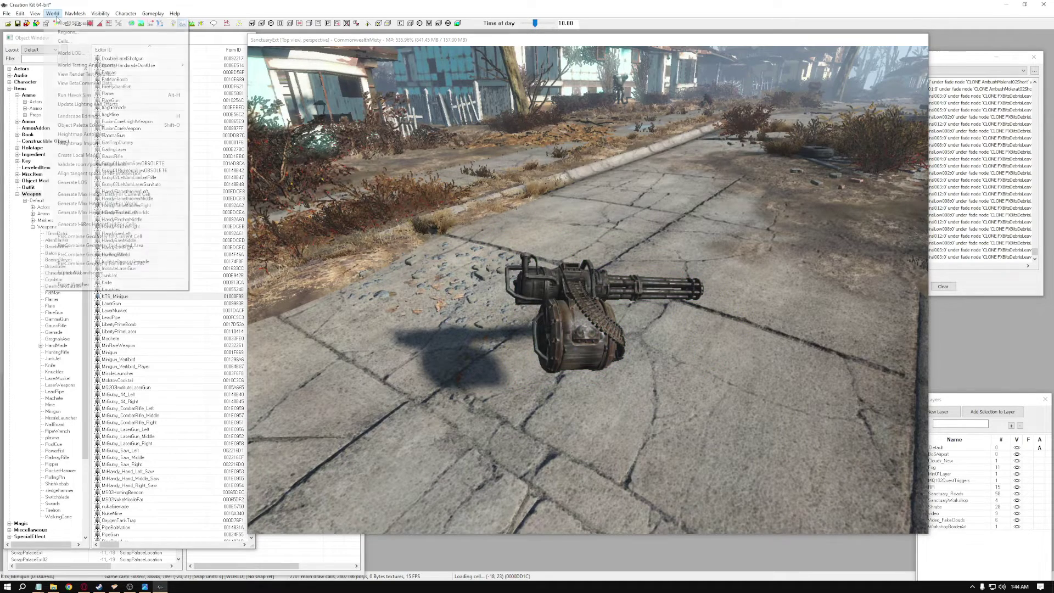
click(91, 95)
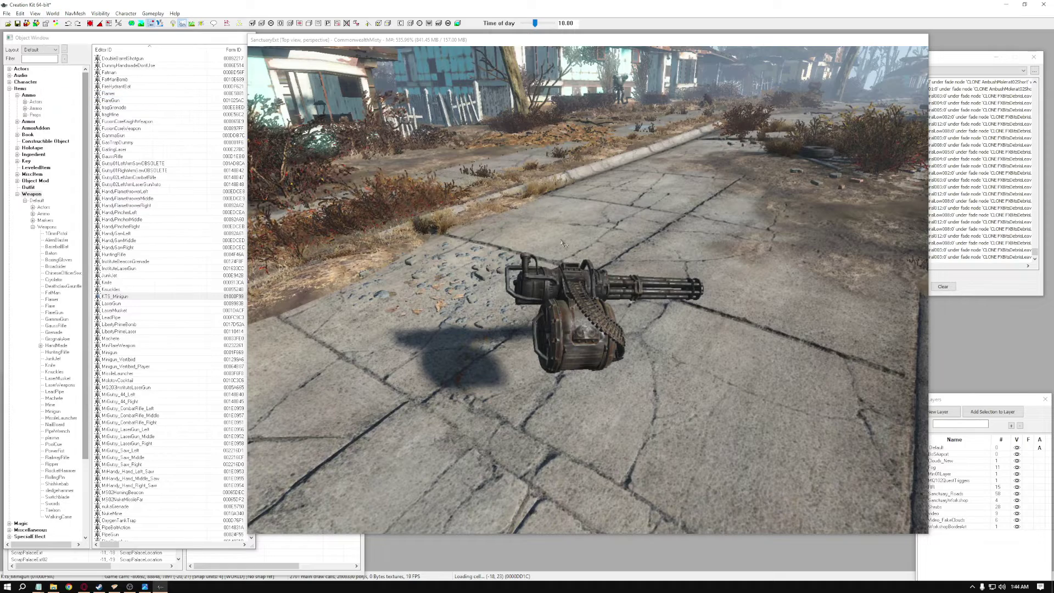
click(580, 308)
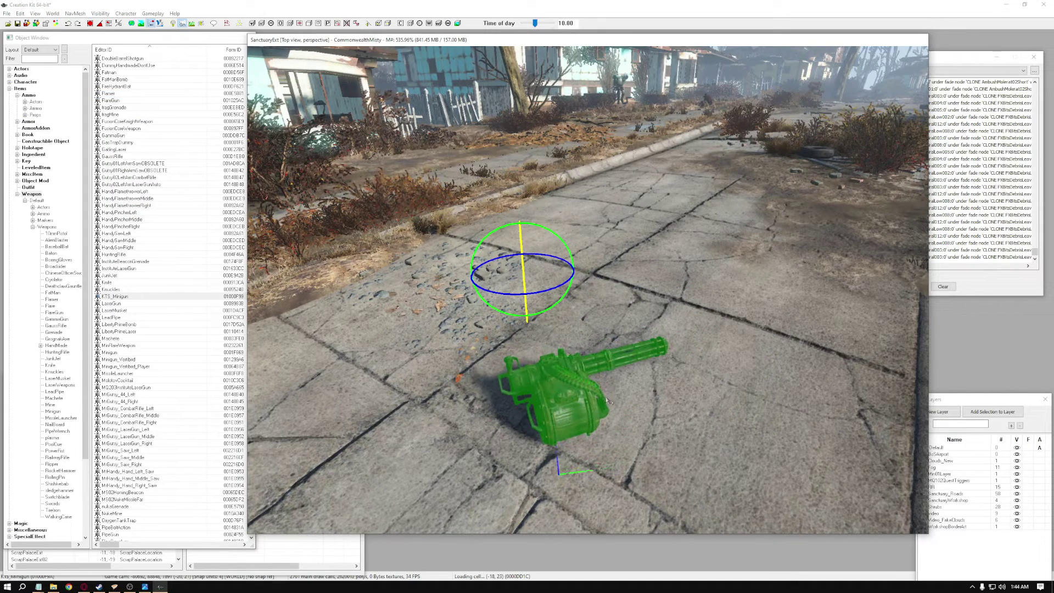
click(612, 381)
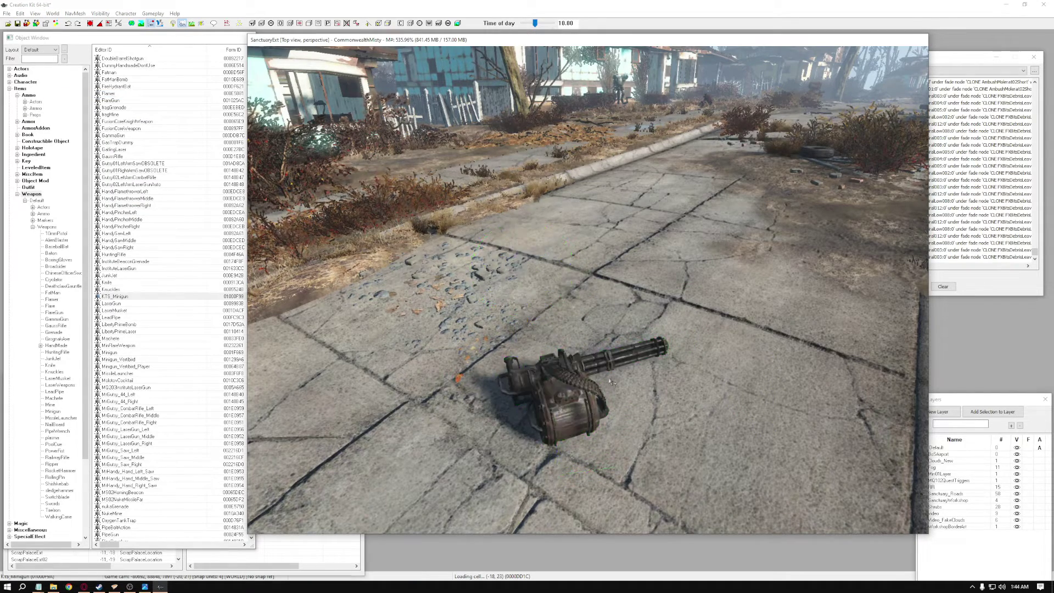
shift+middle_drag(615, 383, 549, 330)
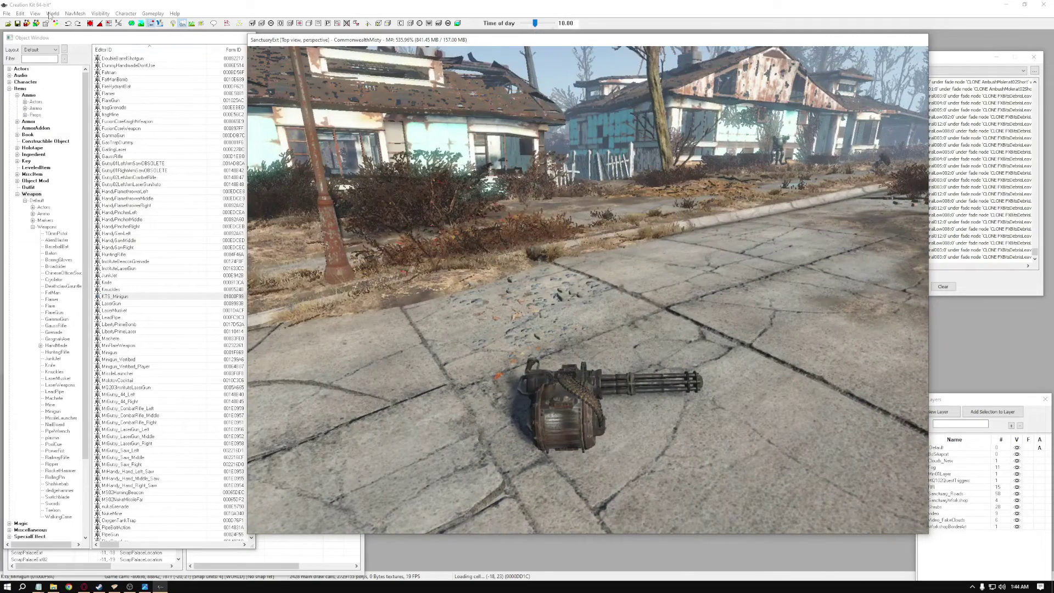
Stop the Havok simulation and inspect the settled minigun from different angles.
click(50, 13)
click(83, 94)
shift+middle_drag(494, 308, 530, 329)
drag(549, 39, 563, 38)
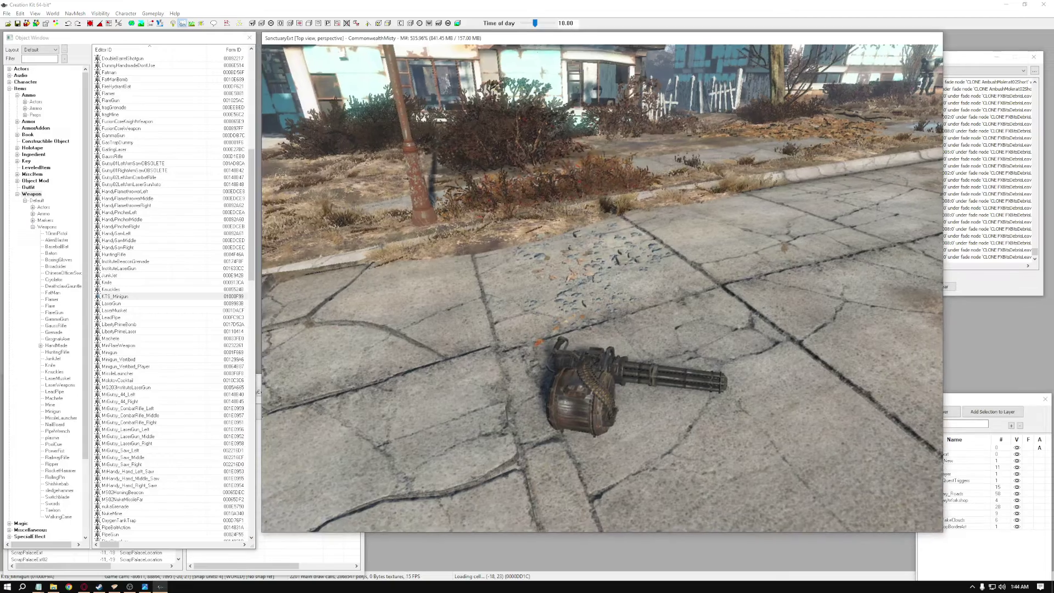
shift+middle_drag(529, 374, 558, 384)
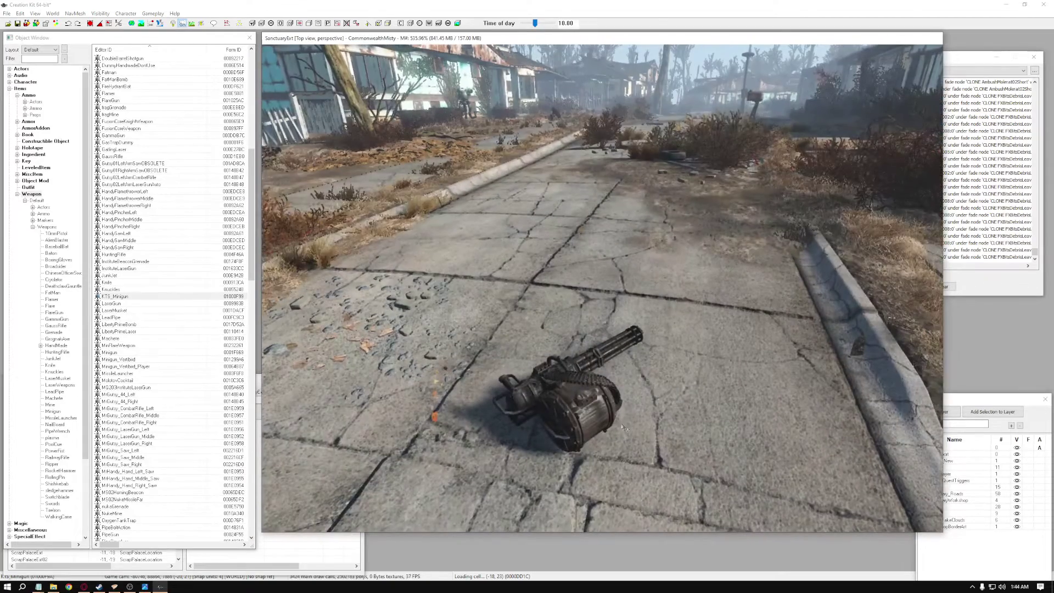
Open the placed minigun's reference properties and set its extra ammo count to 5000.
click(561, 385)
double_click(561, 388)
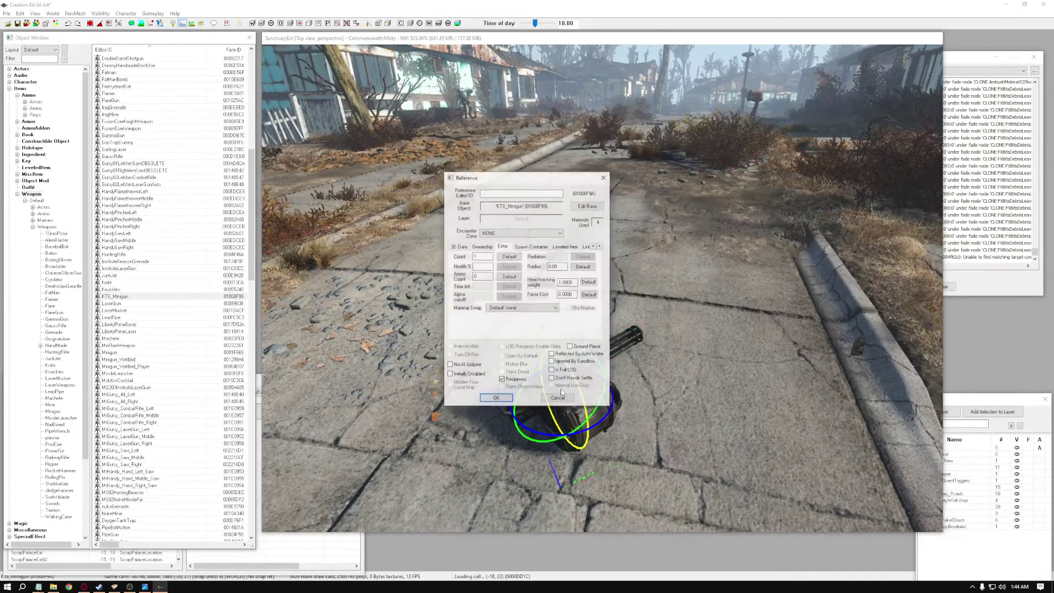
drag(537, 182, 535, 88)
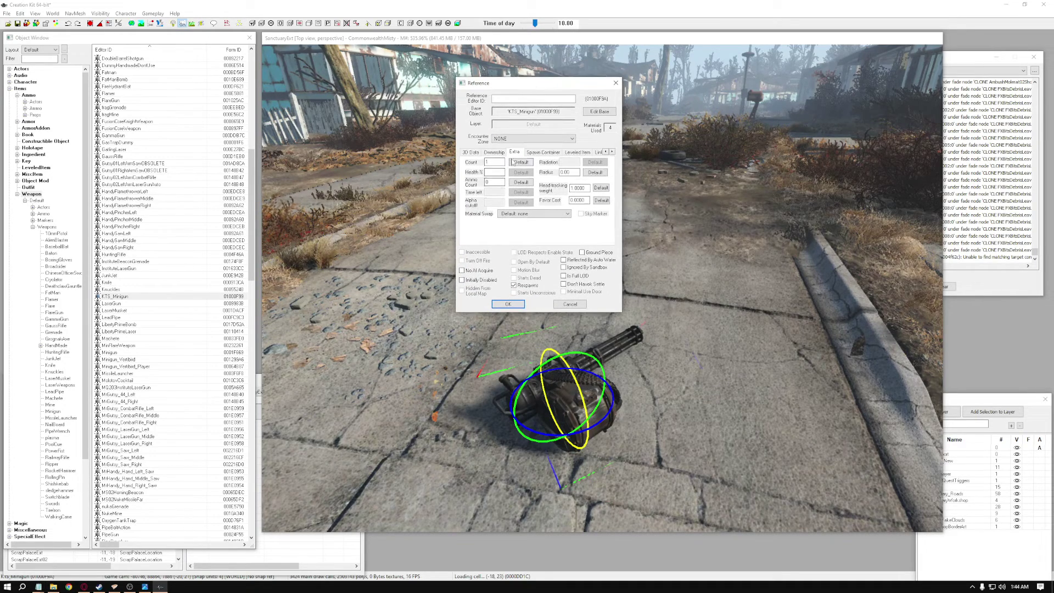
click(491, 182)
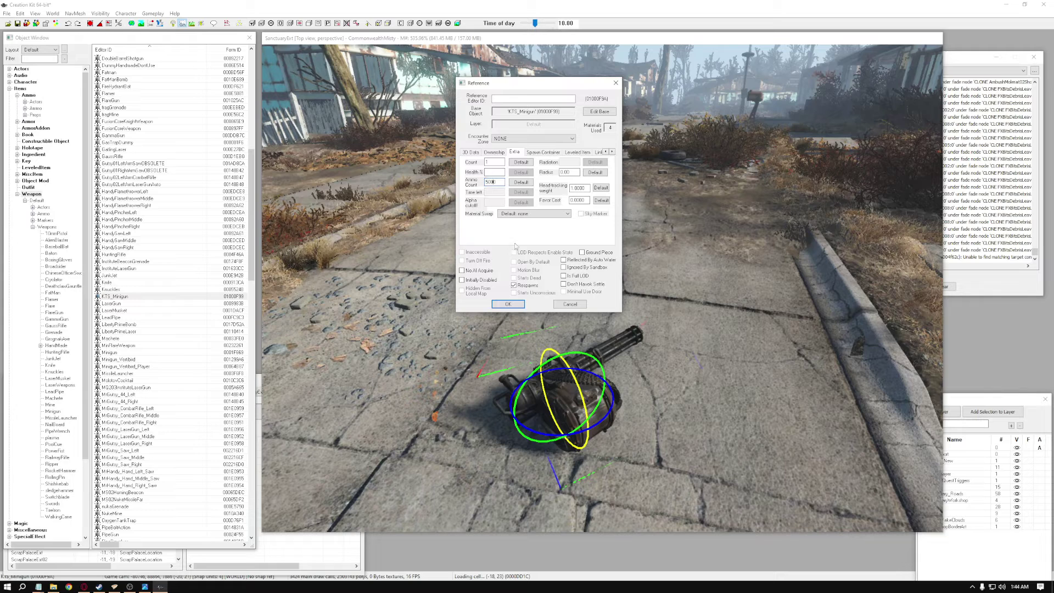
key(BackSpace)
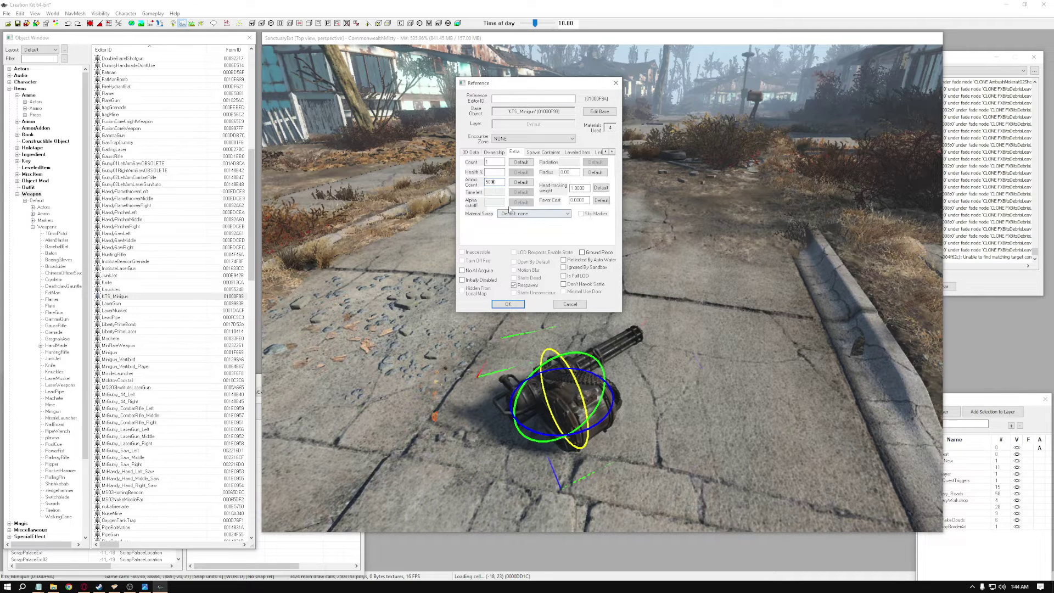
Set the base KTS_Minigun weapon's ammo capacity to 5000, accept the weapon and reference changes, and deselect the minigun.
click(602, 112)
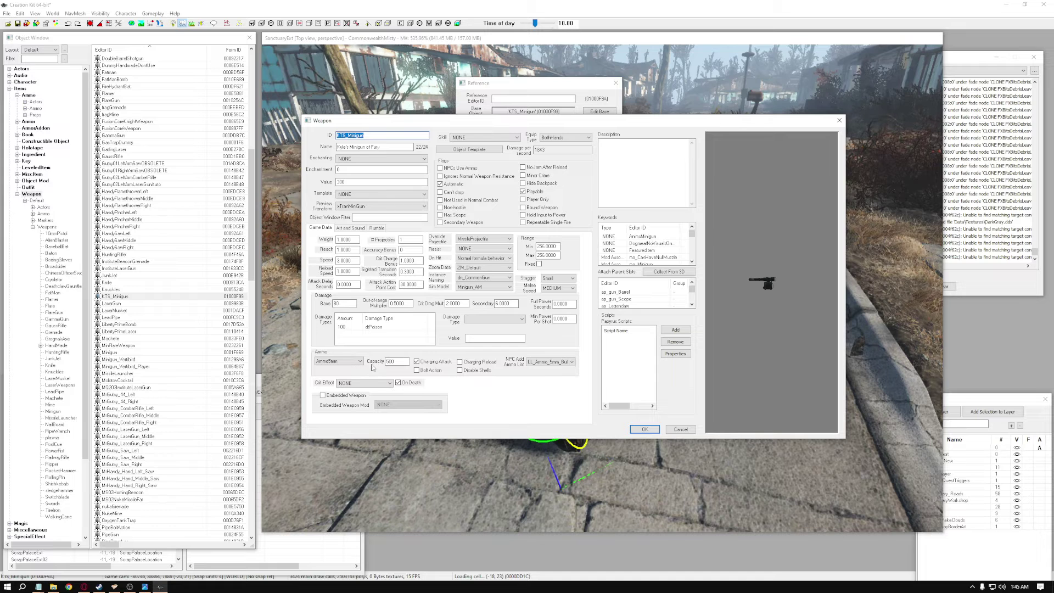
click(394, 362)
text(0)
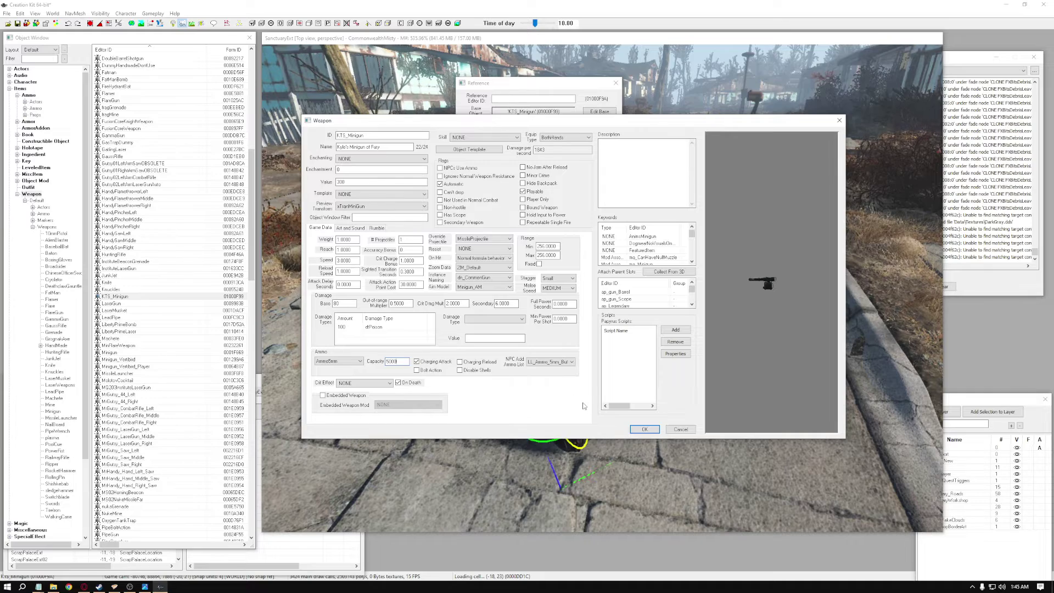
click(644, 429)
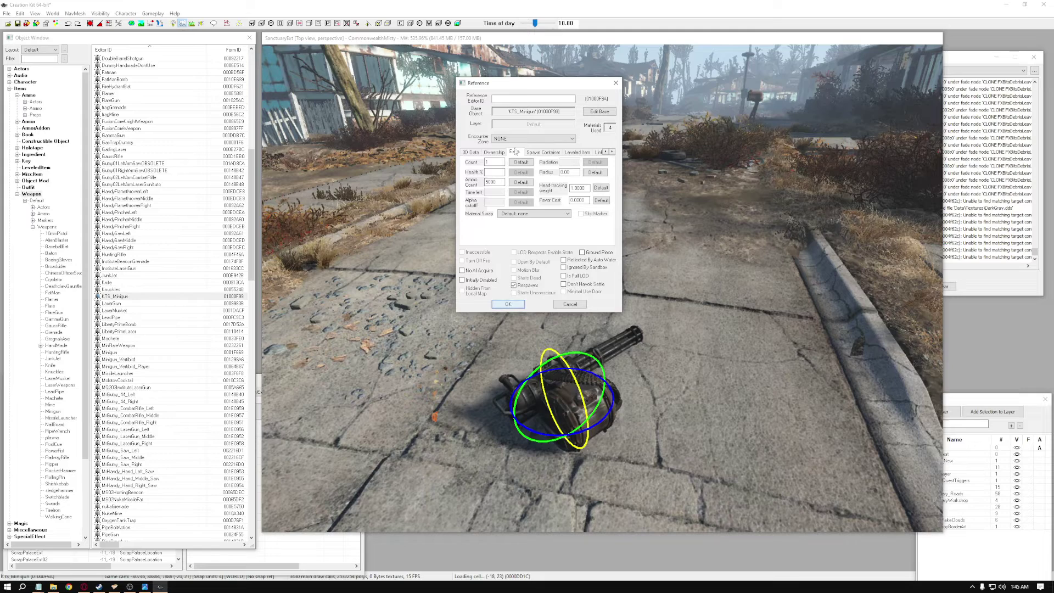
click(508, 305)
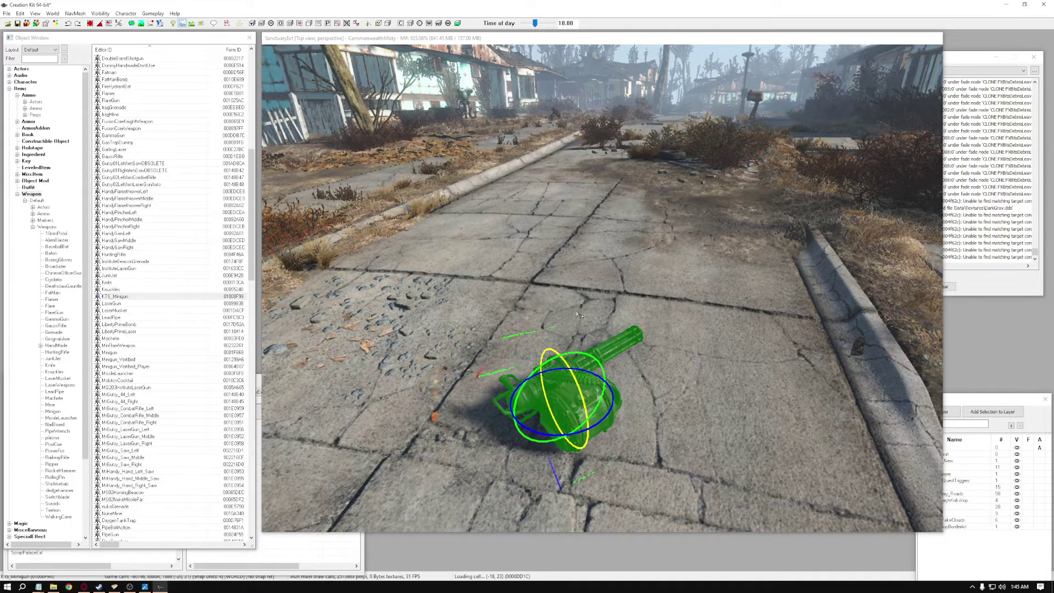
click(617, 41)
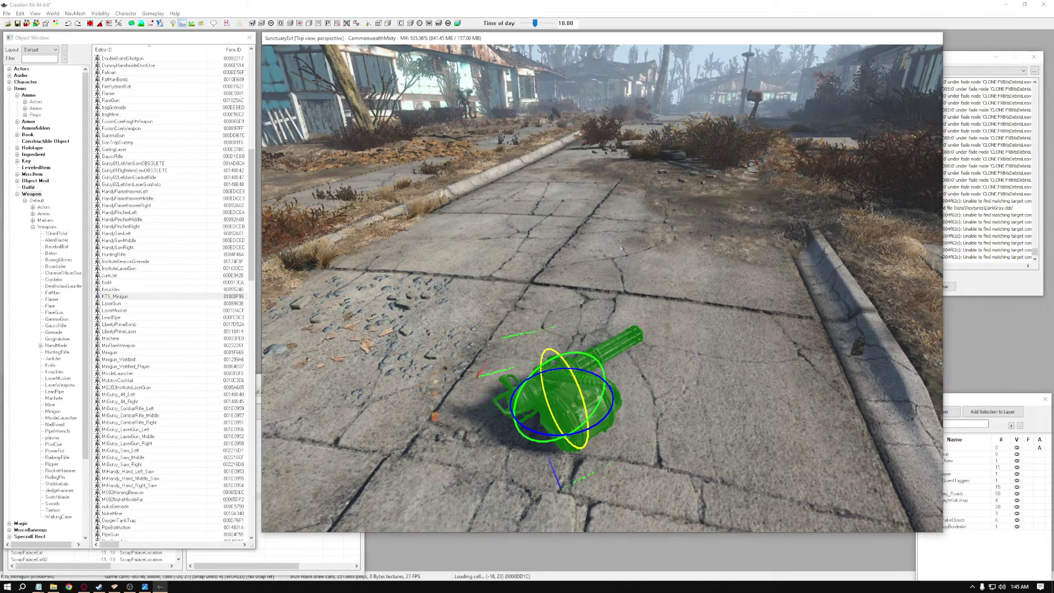
key(d)
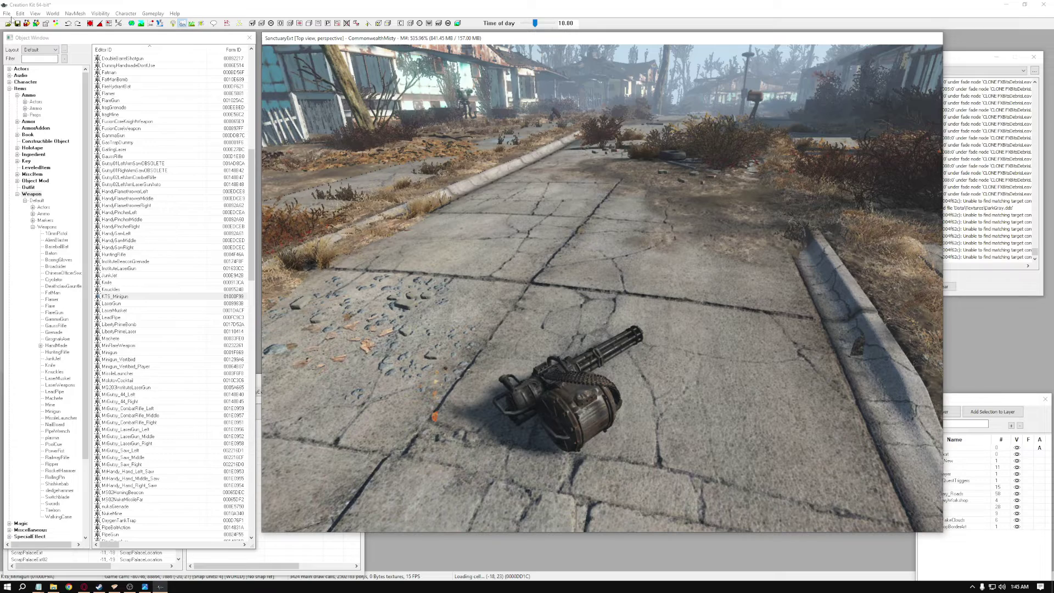
Save the plugin in the Fallout 4 Data folder, naming it with KTS, the author's possessive first name and minigun, joined by underscores.
click(18, 24)
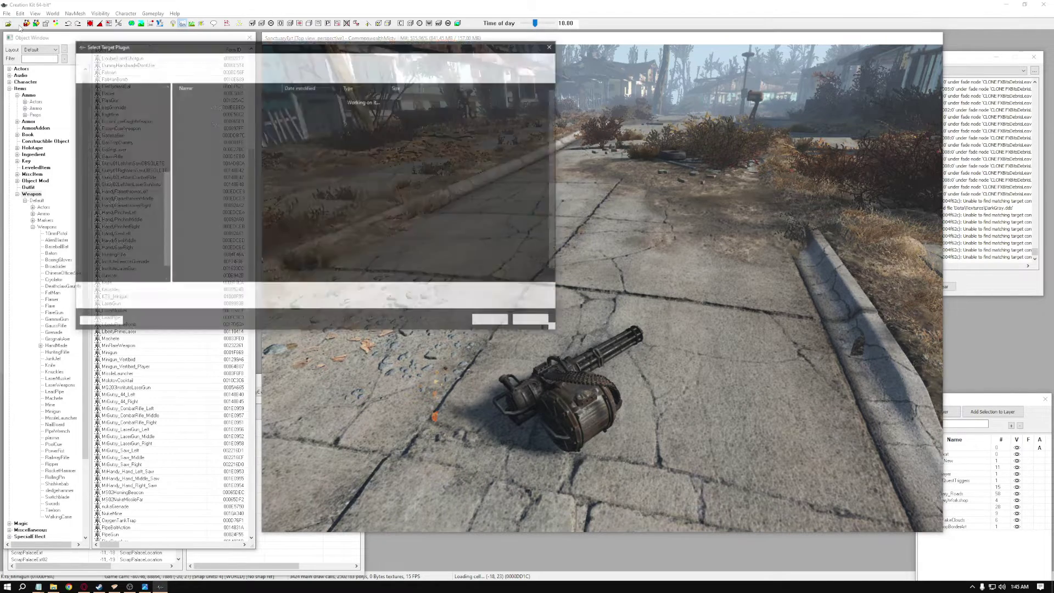
drag(262, 52, 405, 111)
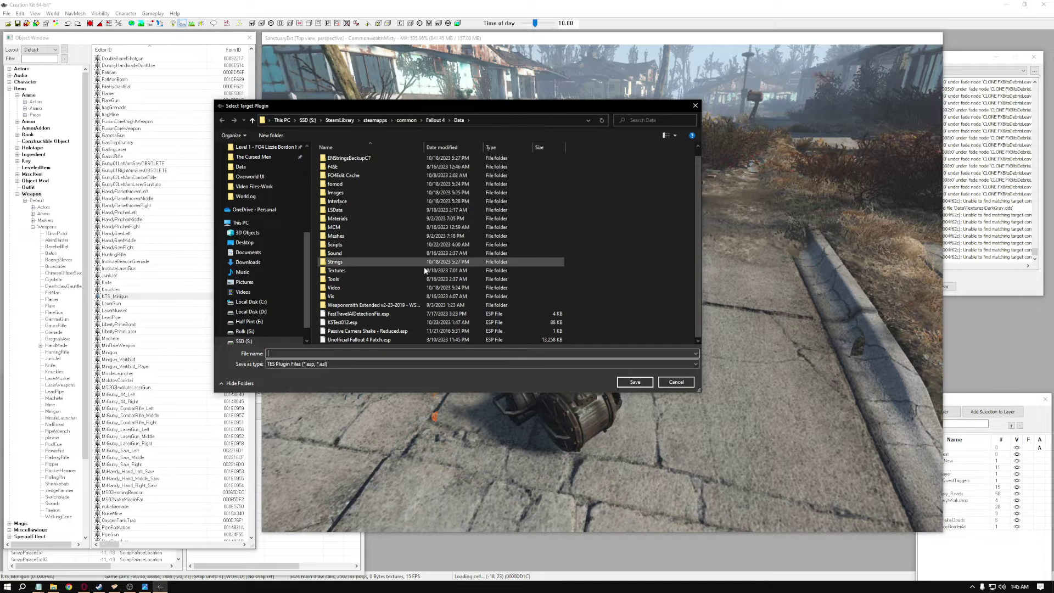
scroll(416, 284, down, 1)
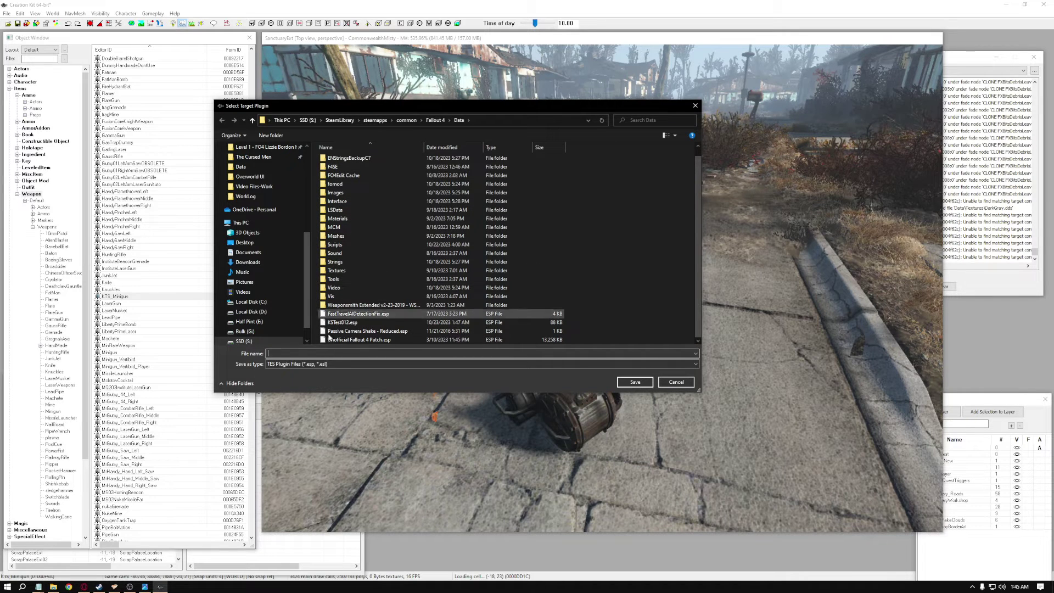
text(KTS)
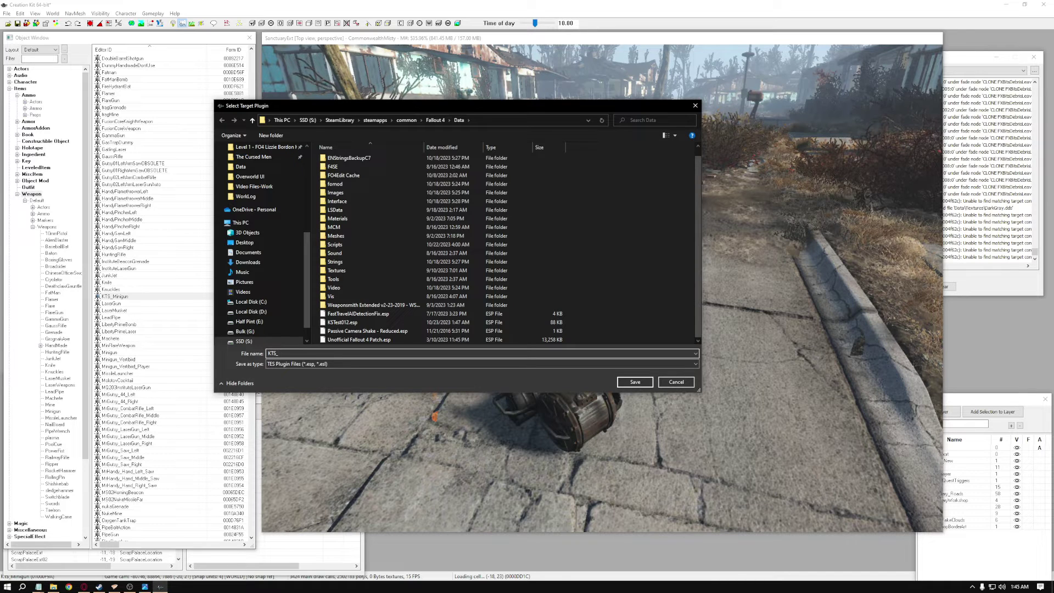
text(_Kyles_)
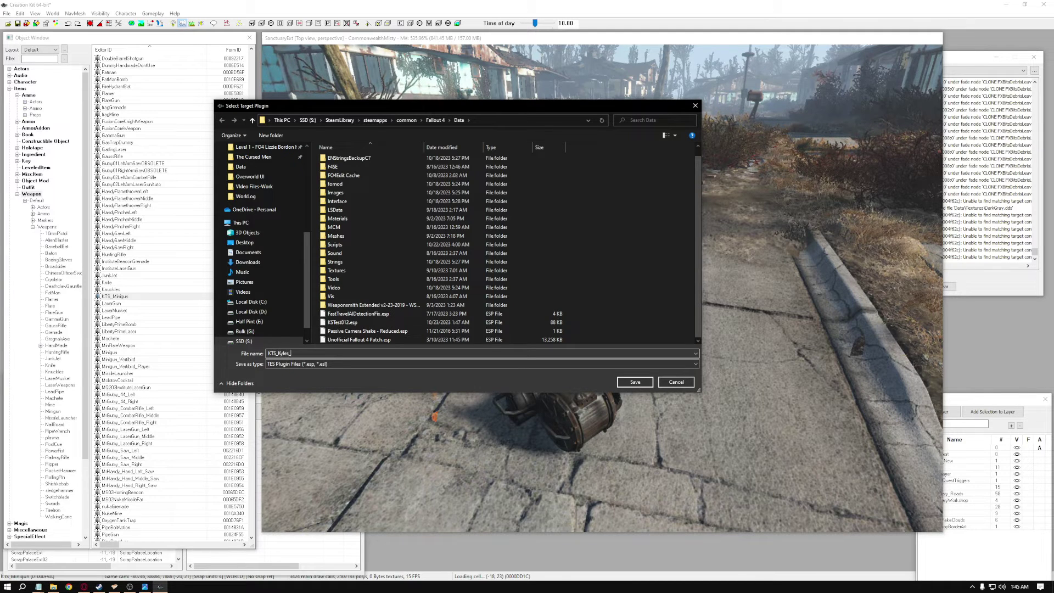
text(minigun)
click(639, 383)
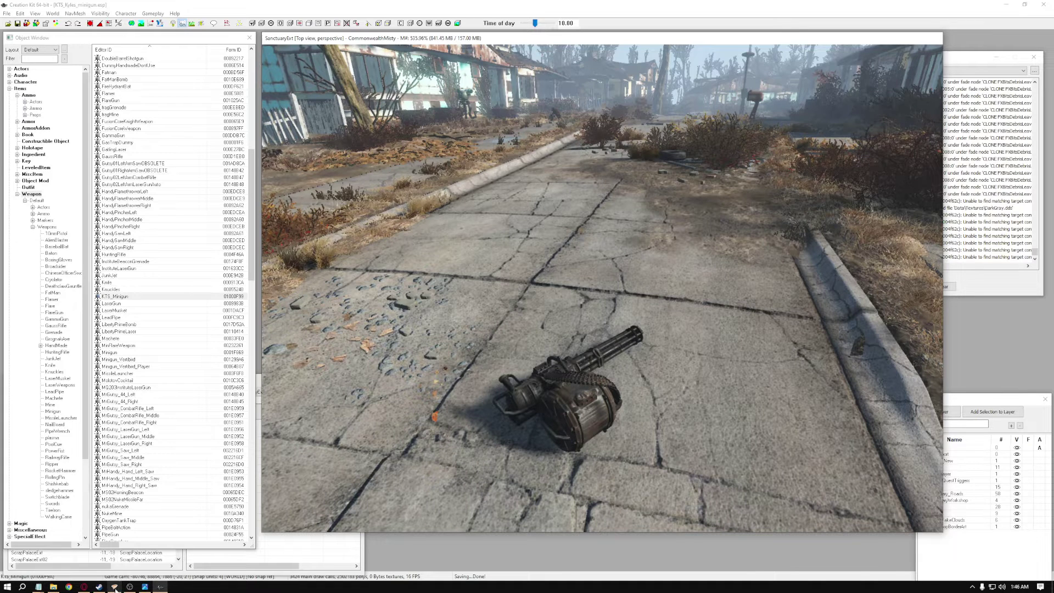
Switch to Vortex, enable the newly saved minigun plugin for Fallout 4, and return to the installed mods list.
key(alt+Tab)
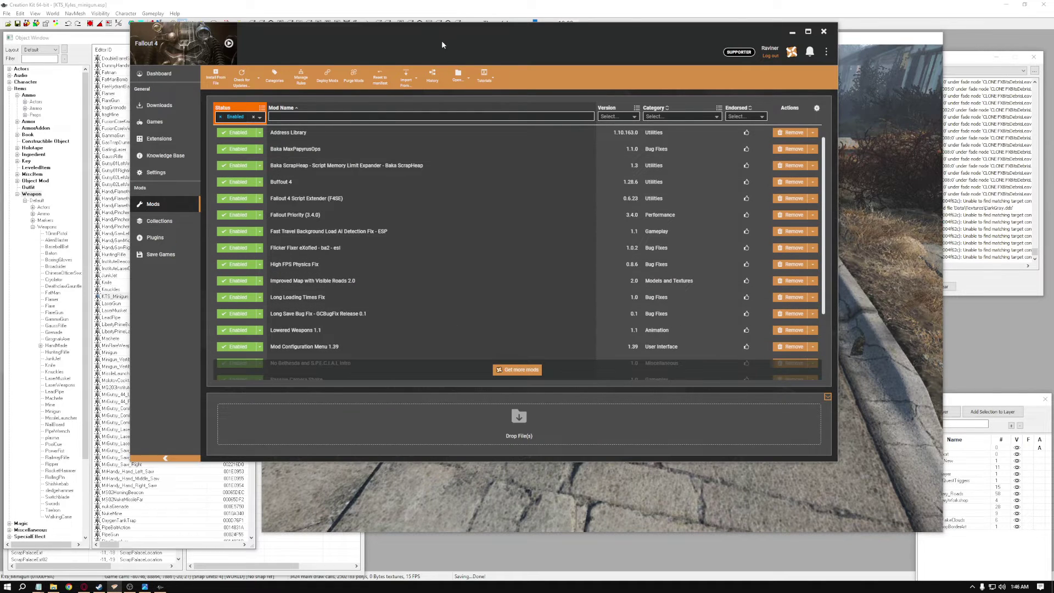
drag(444, 40, 476, 66)
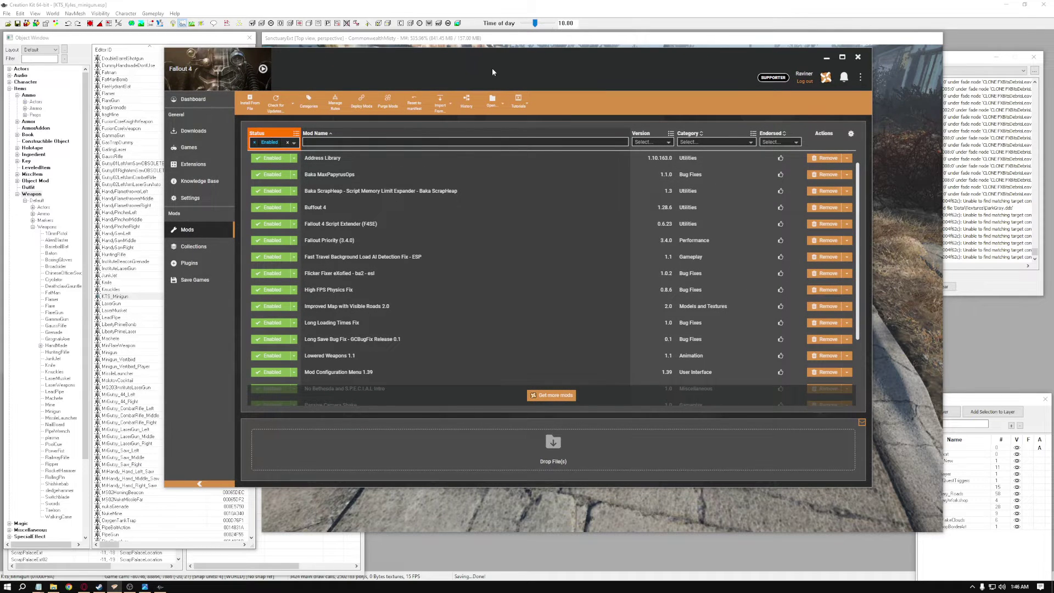
scroll(420, 302, down, 4)
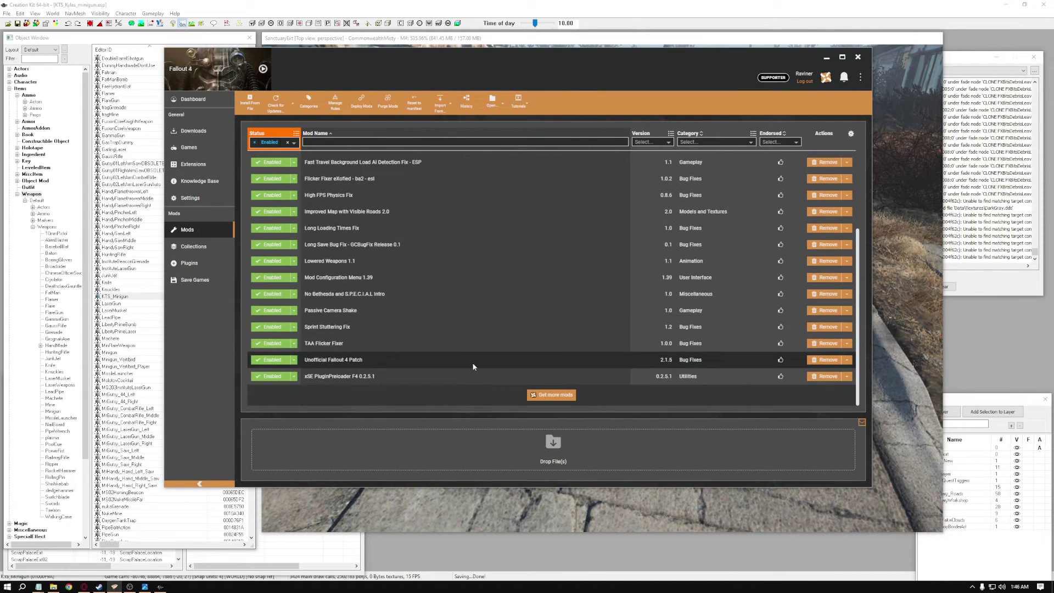
scroll(373, 292, up, 4)
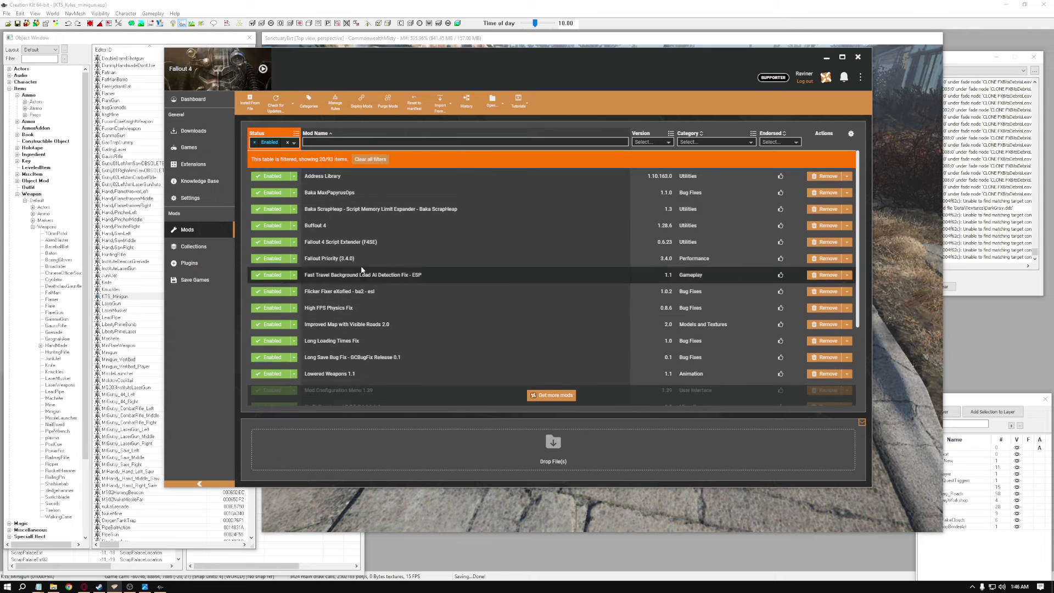
scroll(423, 307, down, 4)
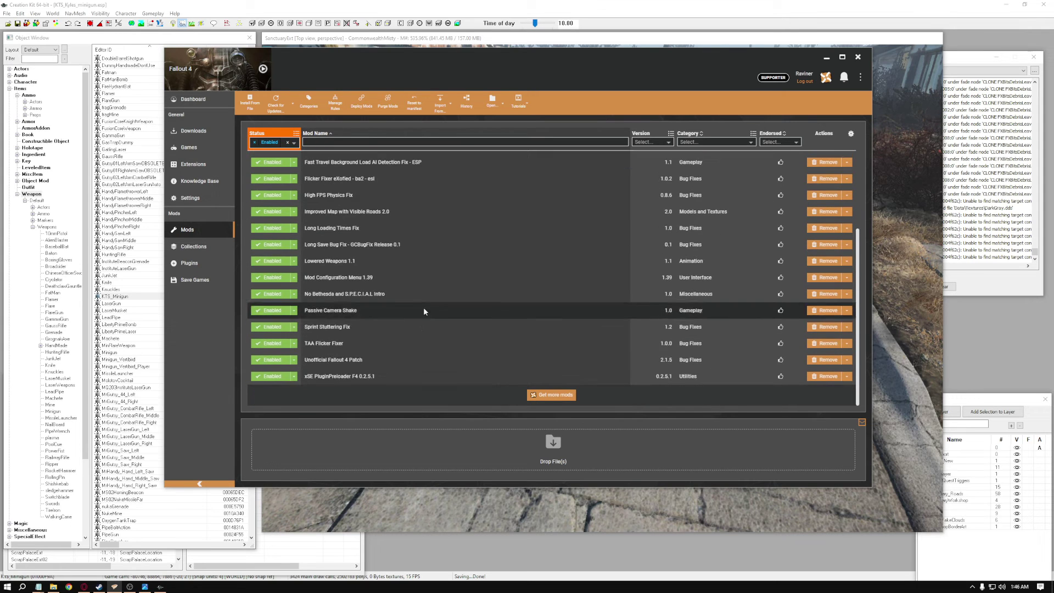
click(190, 266)
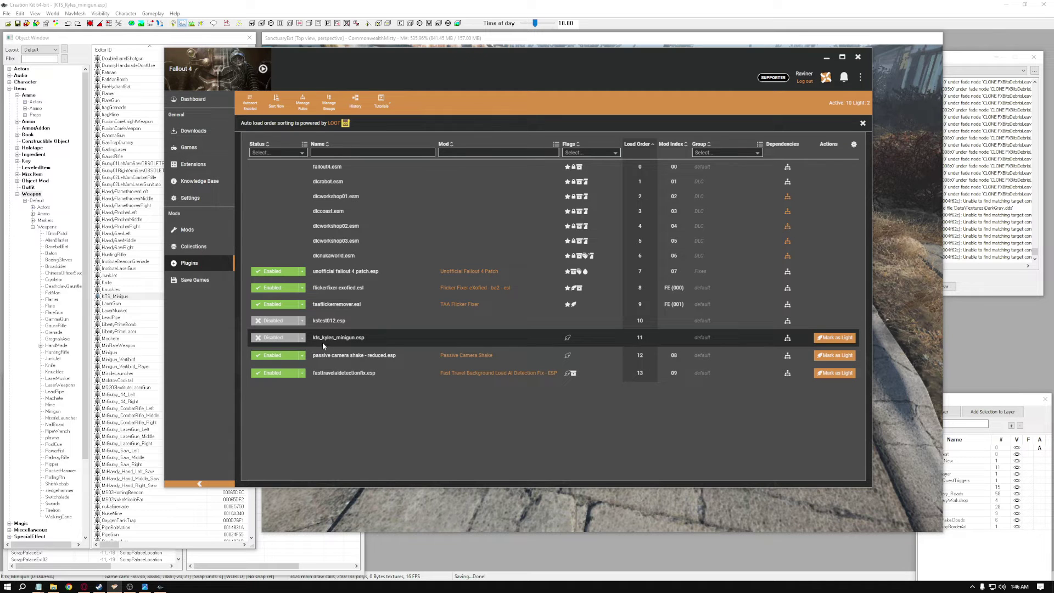
click(276, 342)
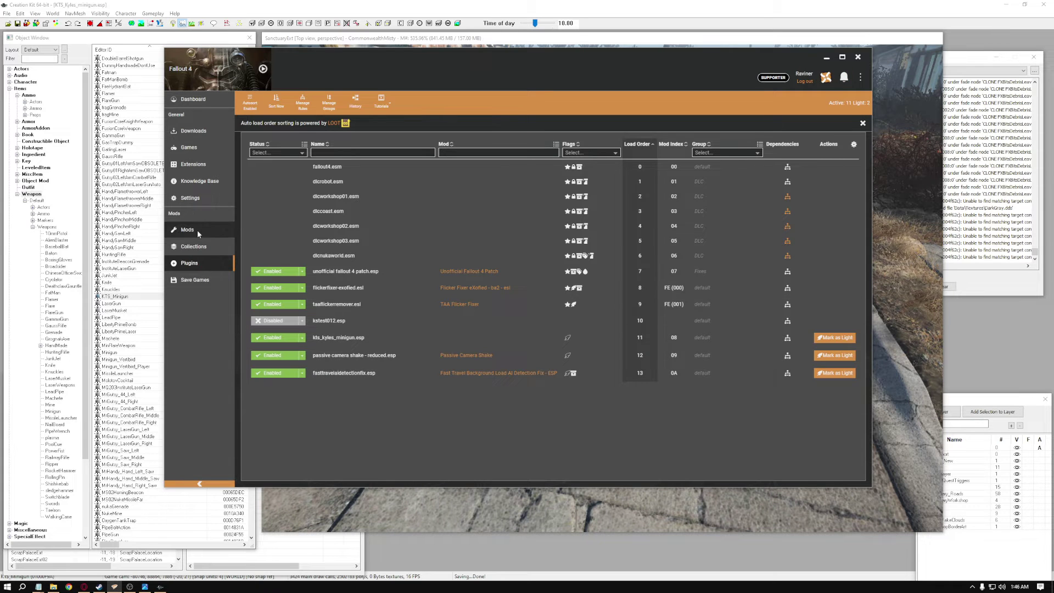
click(187, 229)
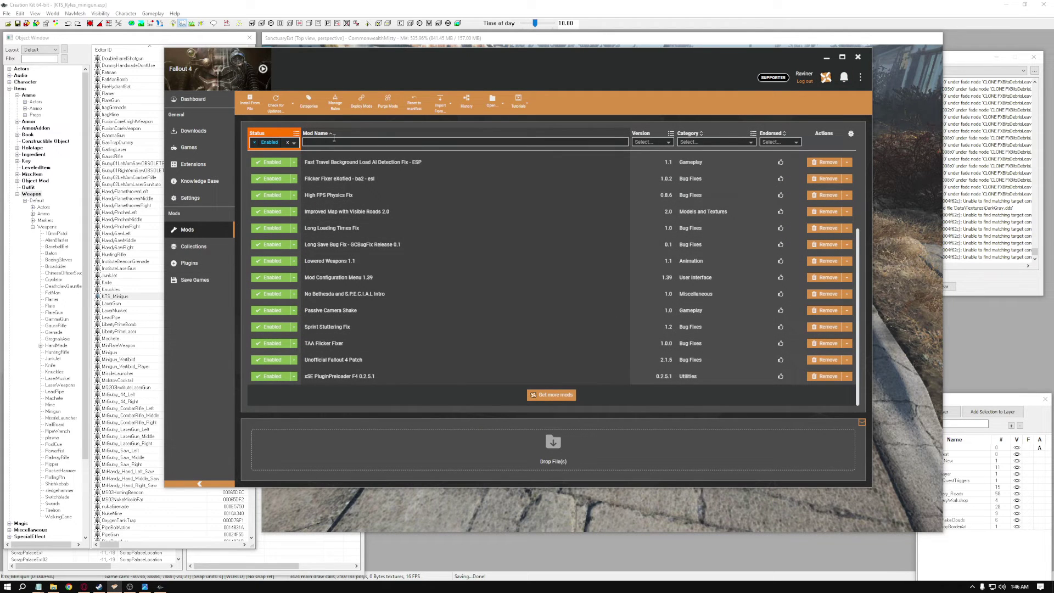
Deploy the enabled mods in Vortex, launch Fallout 4 and continue past its title screen to the main menu.
click(360, 103)
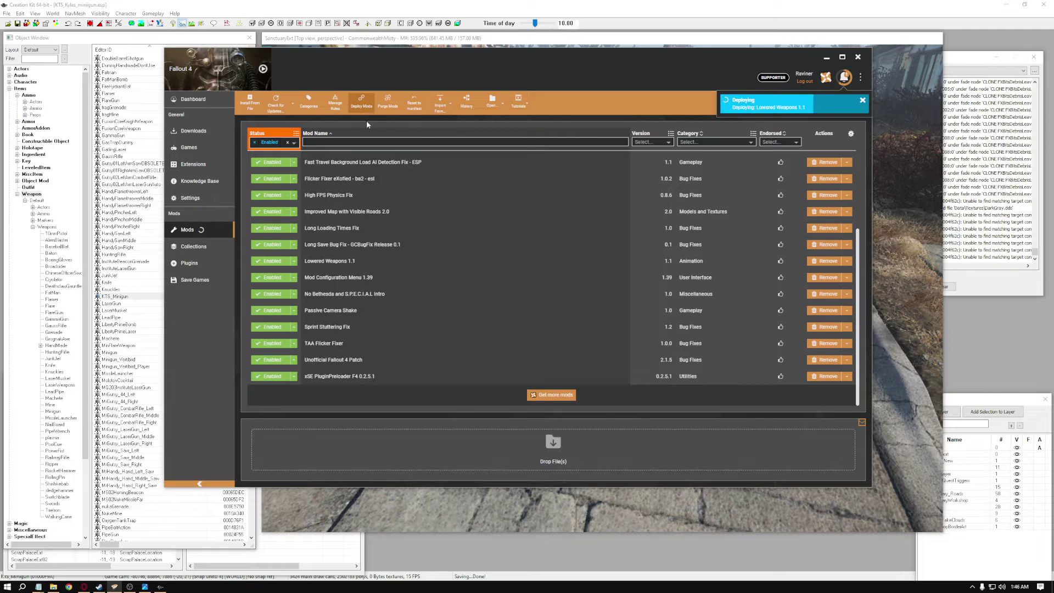
click(263, 70)
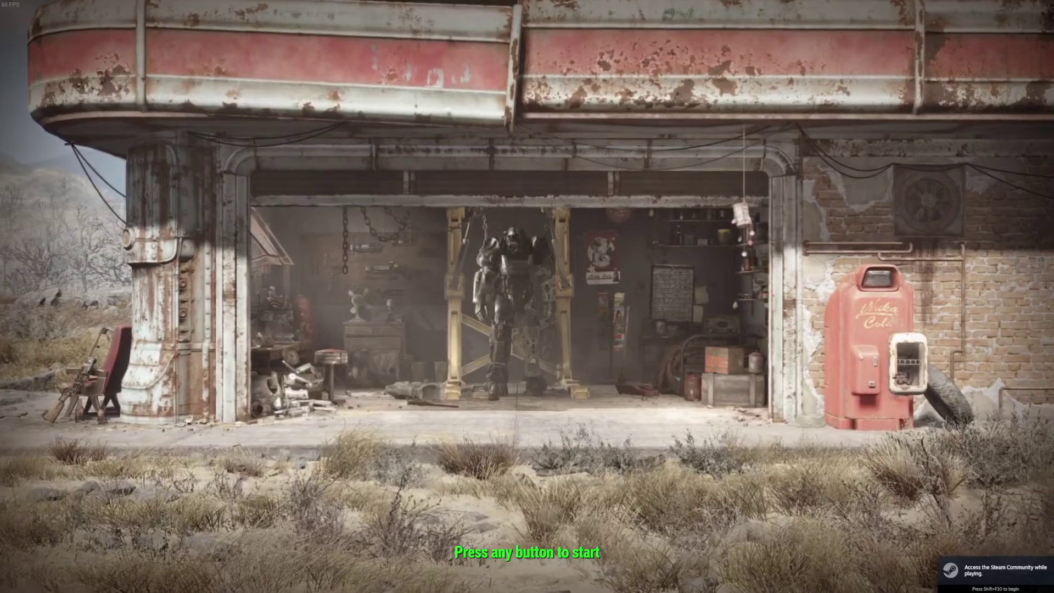
click(416, 208)
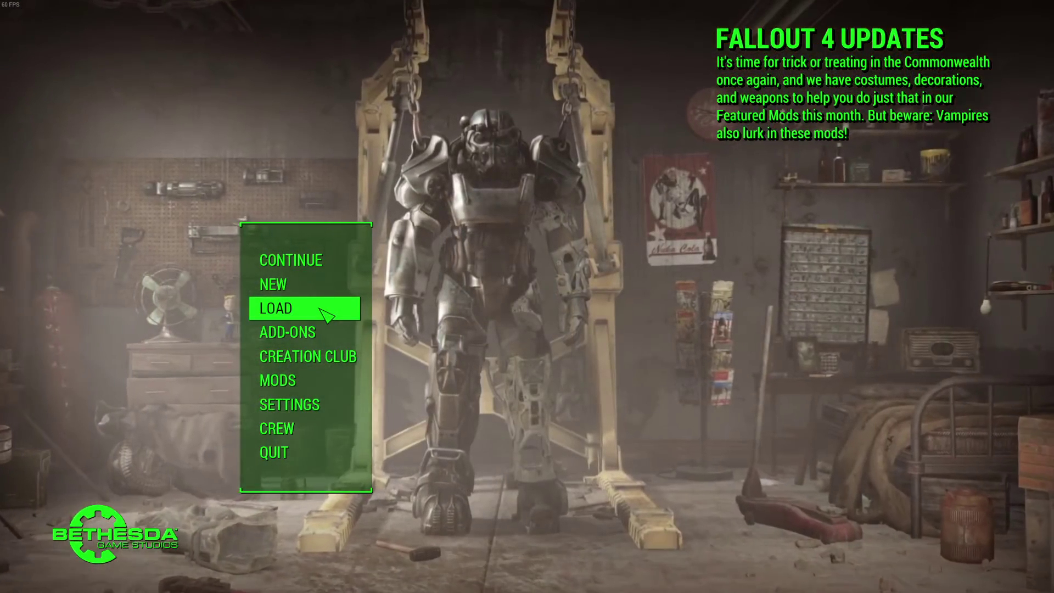
Load the Commonwealth saved game with 0h 46m of play time and confirm loading it.
click(326, 315)
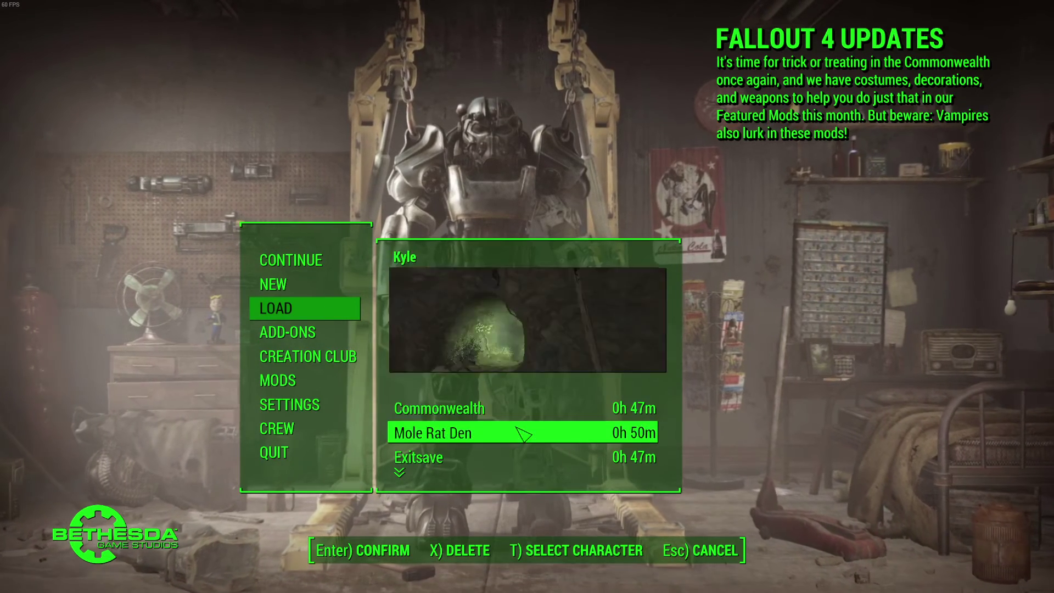
scroll(523, 427, down, 2)
scroll(527, 430, down, 1)
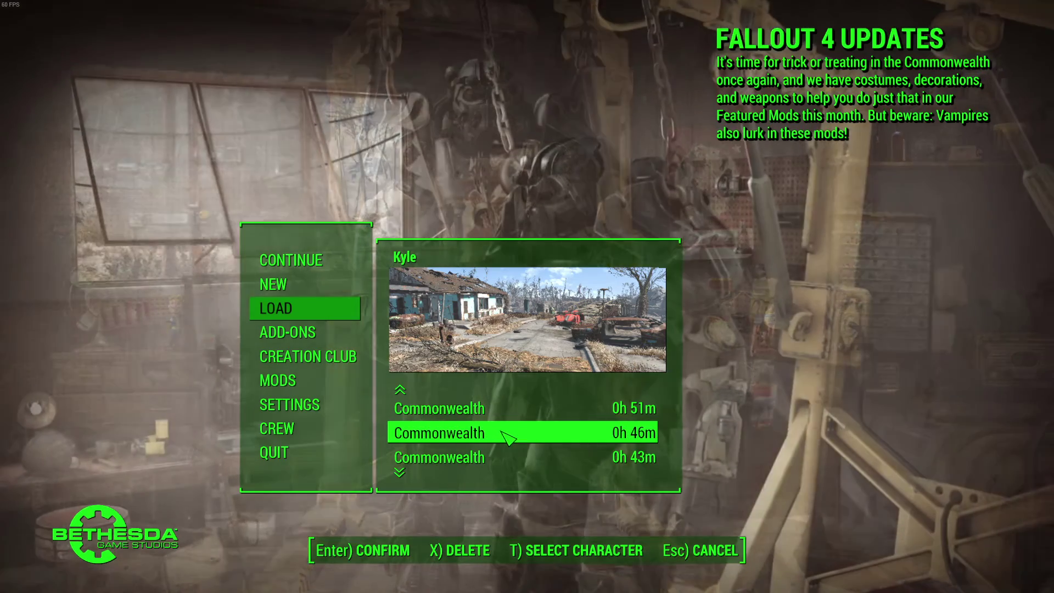
click(504, 431)
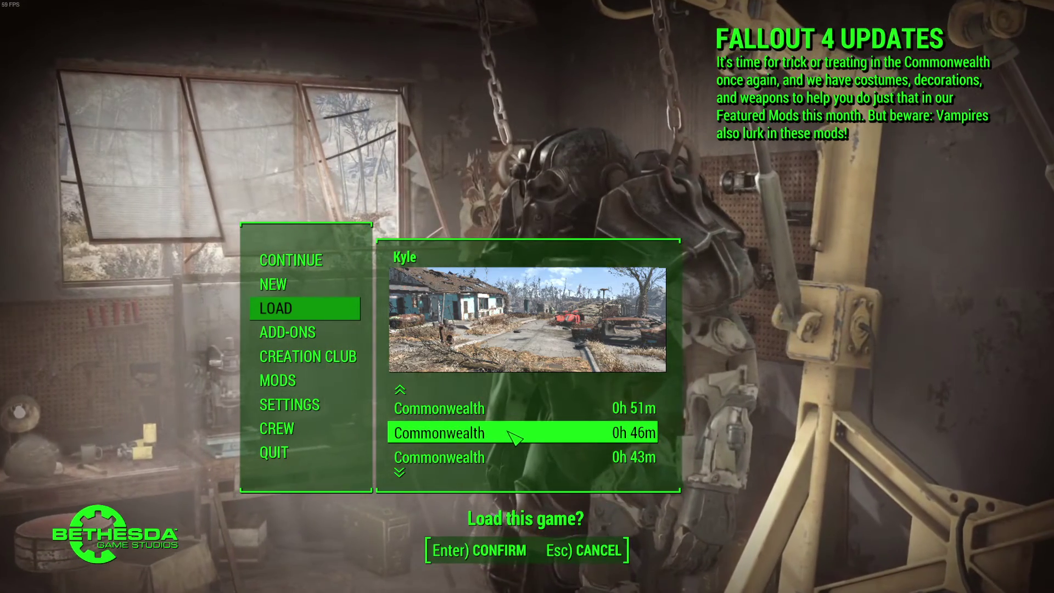
click(514, 436)
click(522, 352)
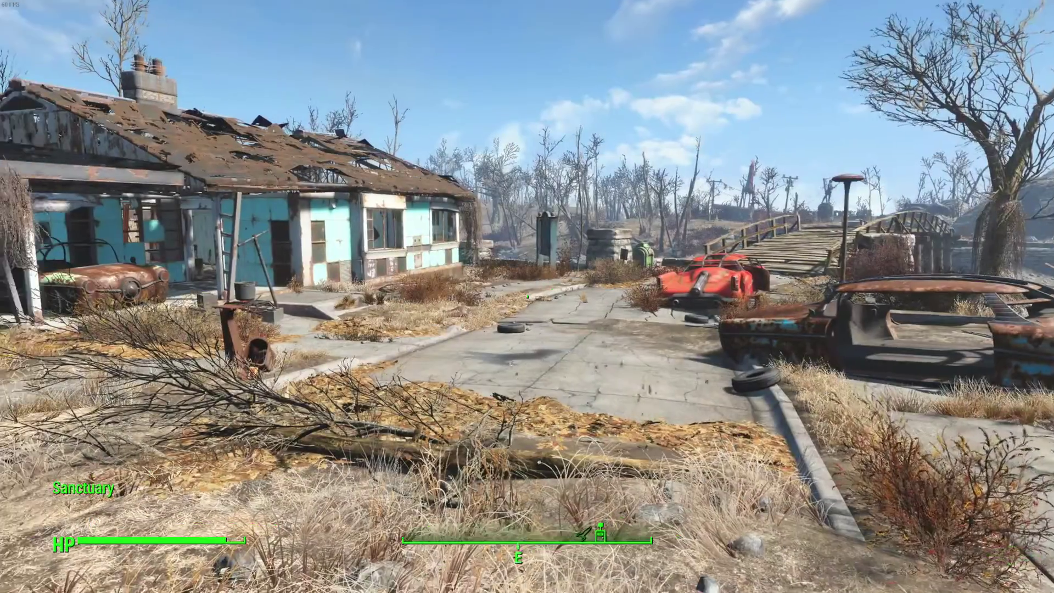
Walk to the custom Minigun of Fury lying on the road in Sanctuary, inspect it from different angles and take it.
mouse_move(527, 296)
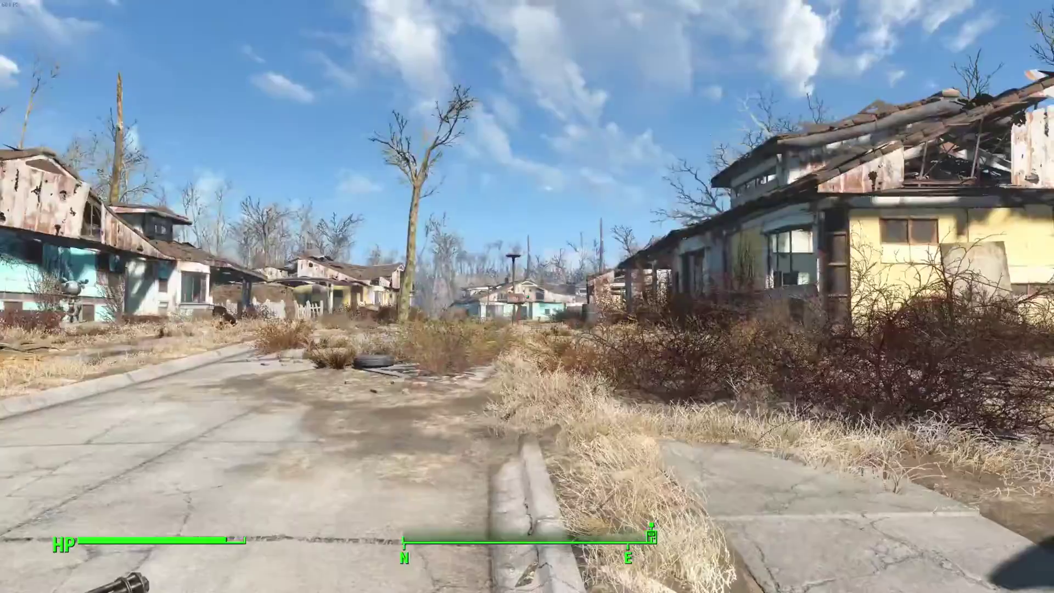
key(w)
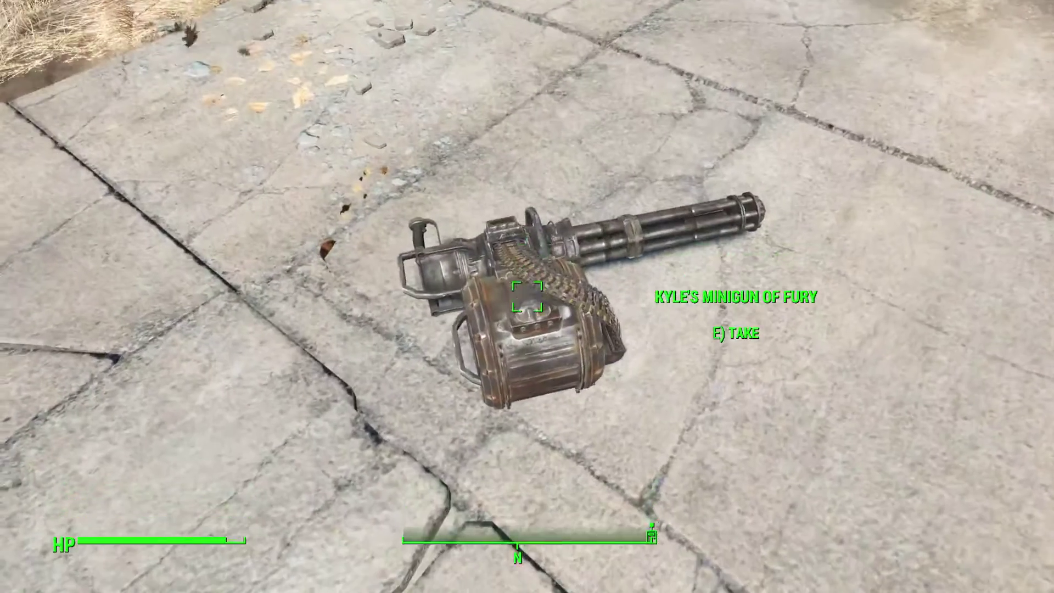
key(e)
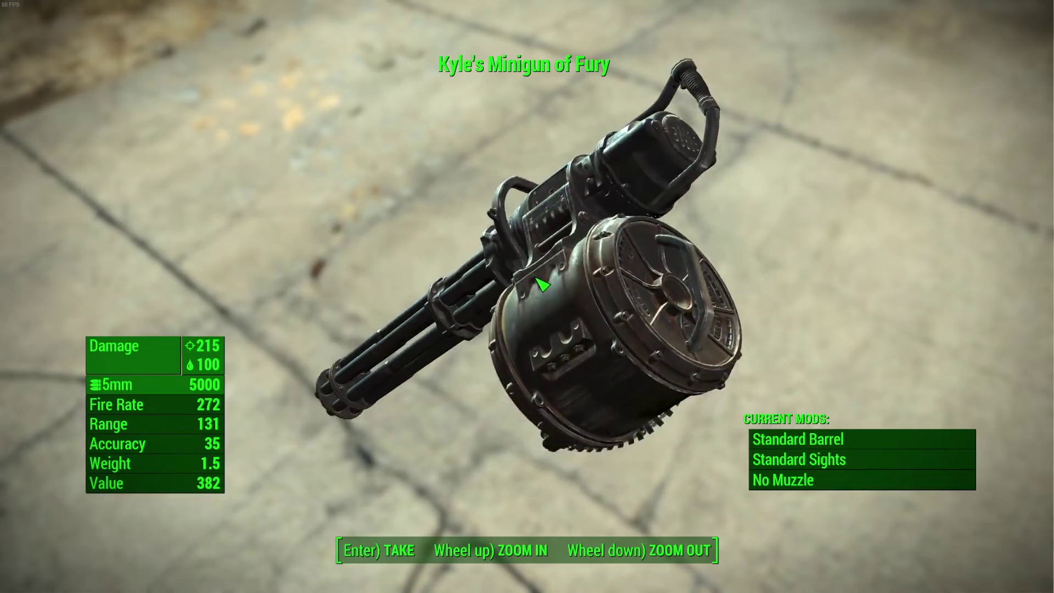
drag(542, 284, 567, 378)
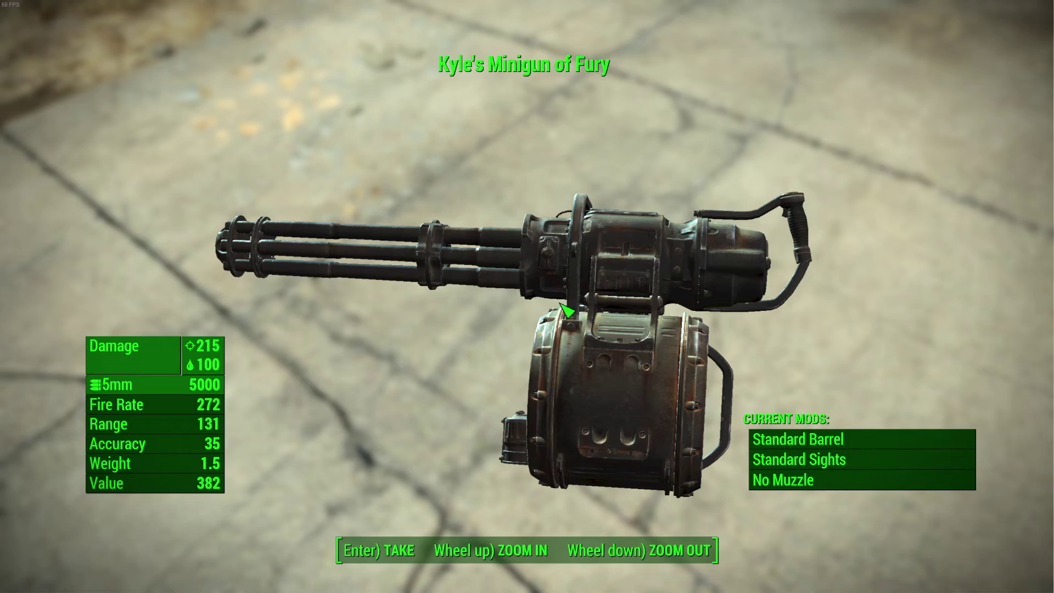
key(Return)
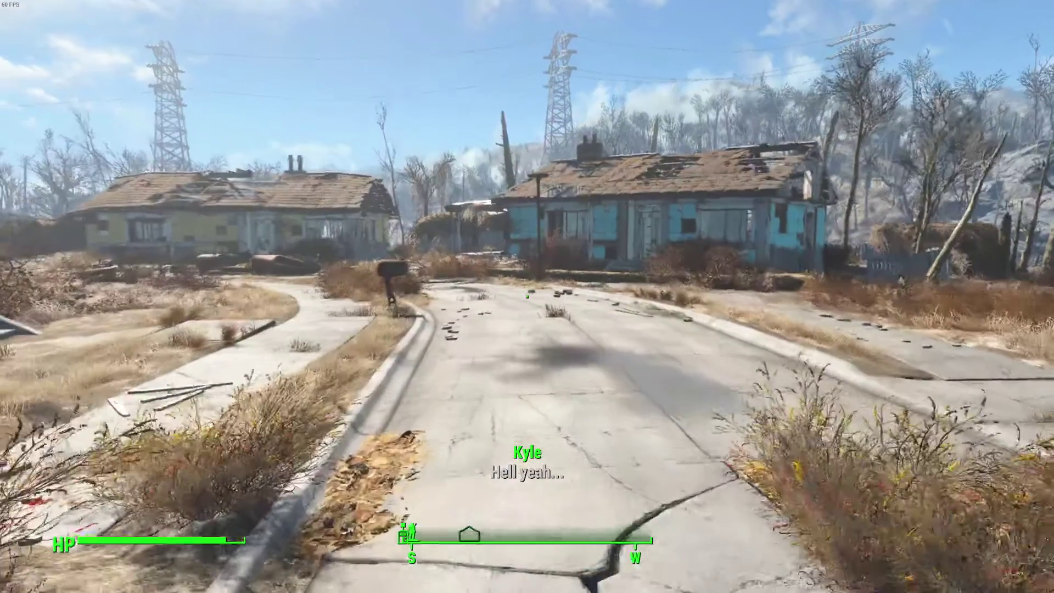
Equip the custom Minigun of Fury from the Pip-Boy's weapon inventory and return to the game.
key(Tab)
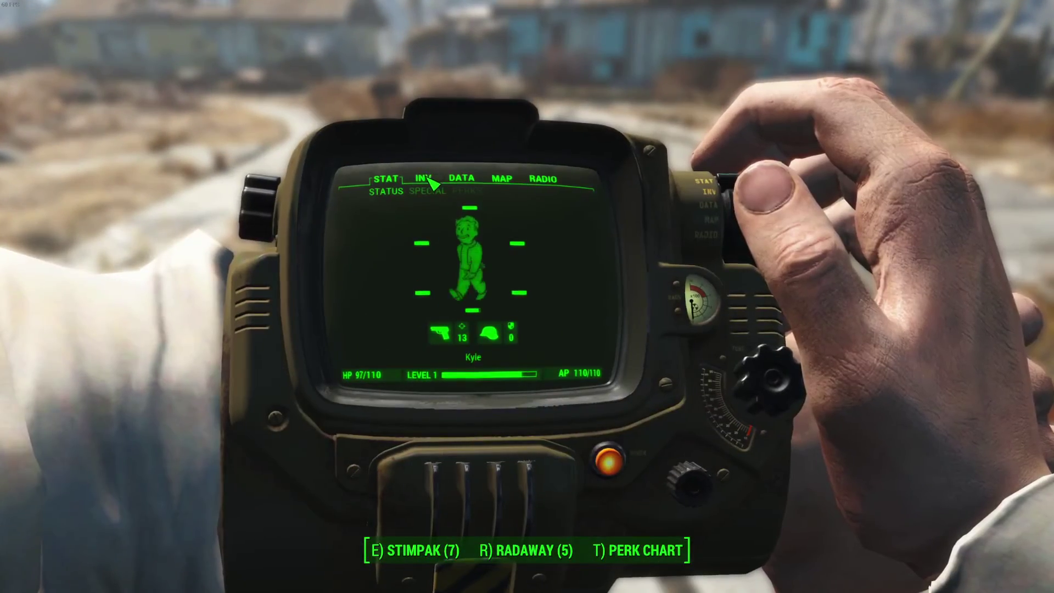
click(426, 179)
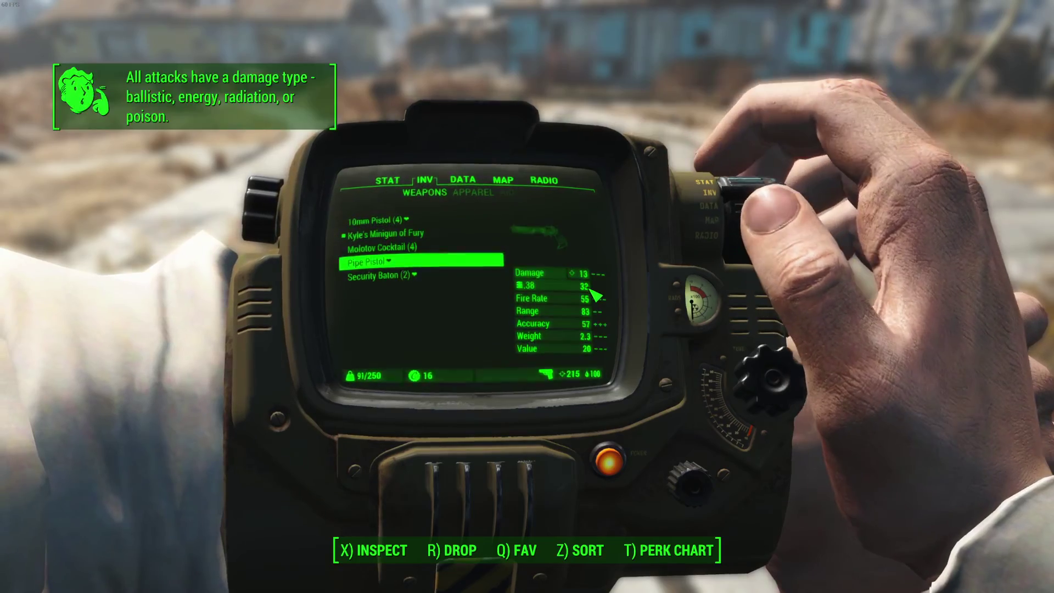
key(Tab)
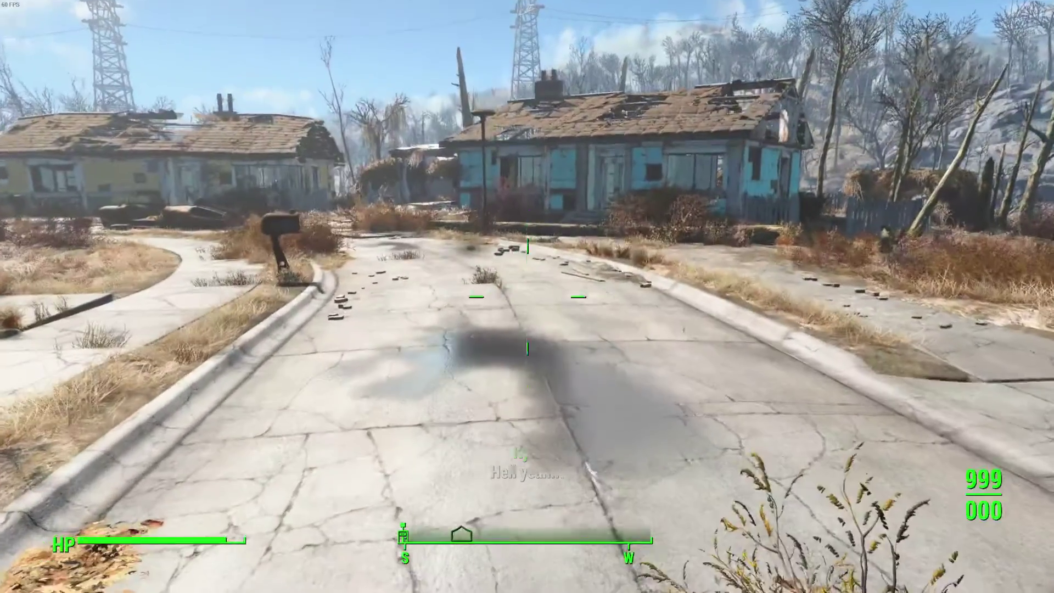
Test-fire the equipped minigun at the houses and surroundings of Sanctuary, then pause the game and switch out of it.
key(w)
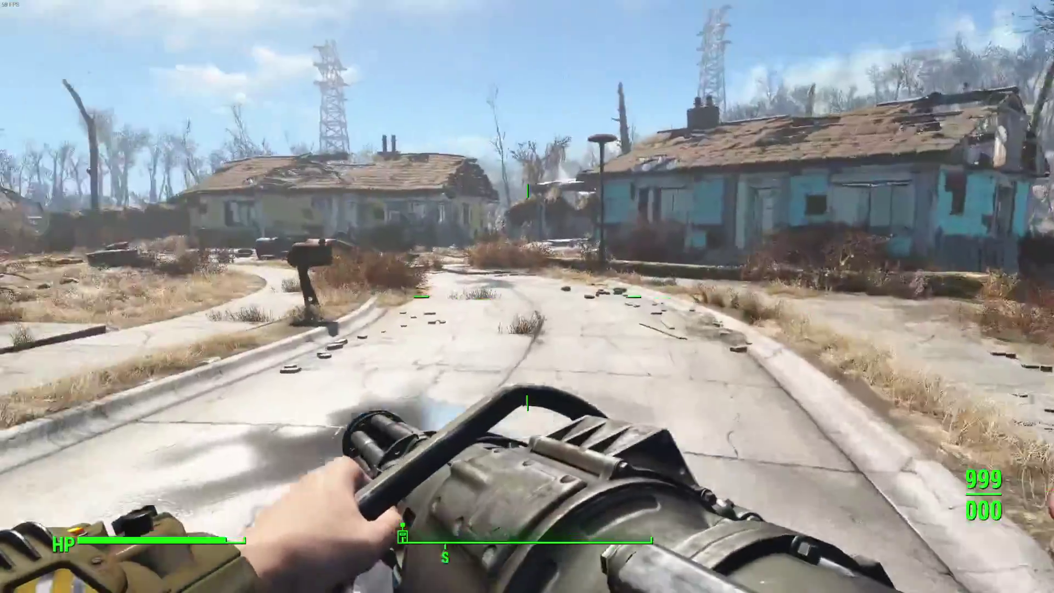
key(w)
click(527, 296)
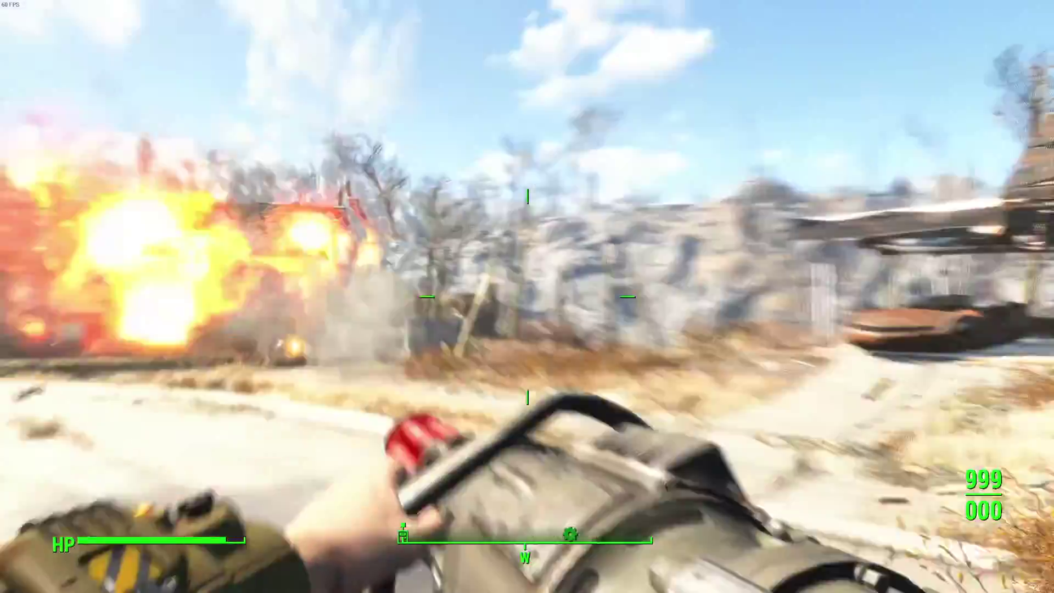
click(527, 296)
drag(527, 296, 527, 296)
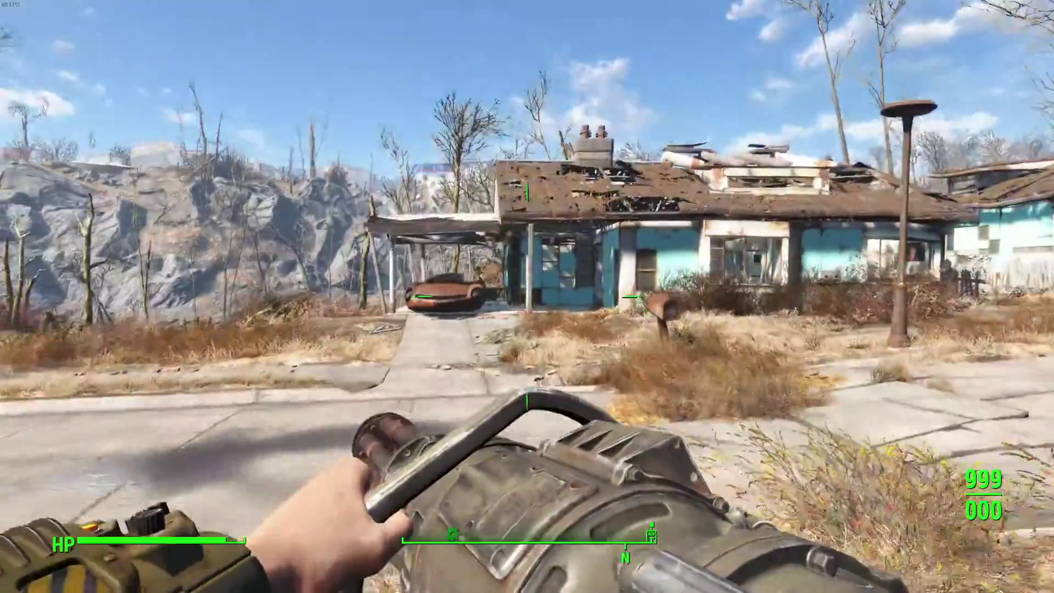
key(w)
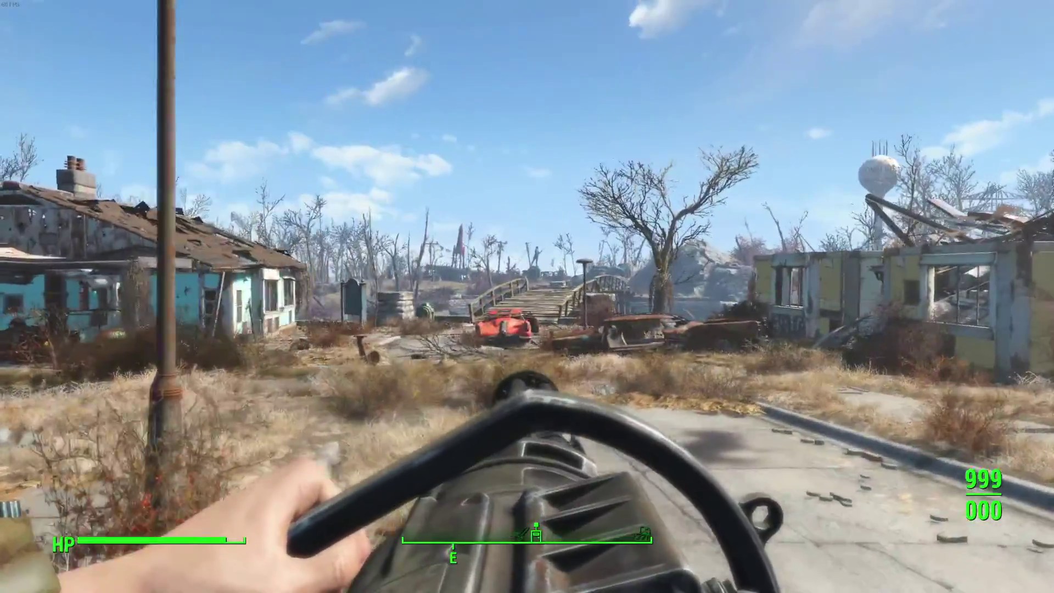
click(527, 297)
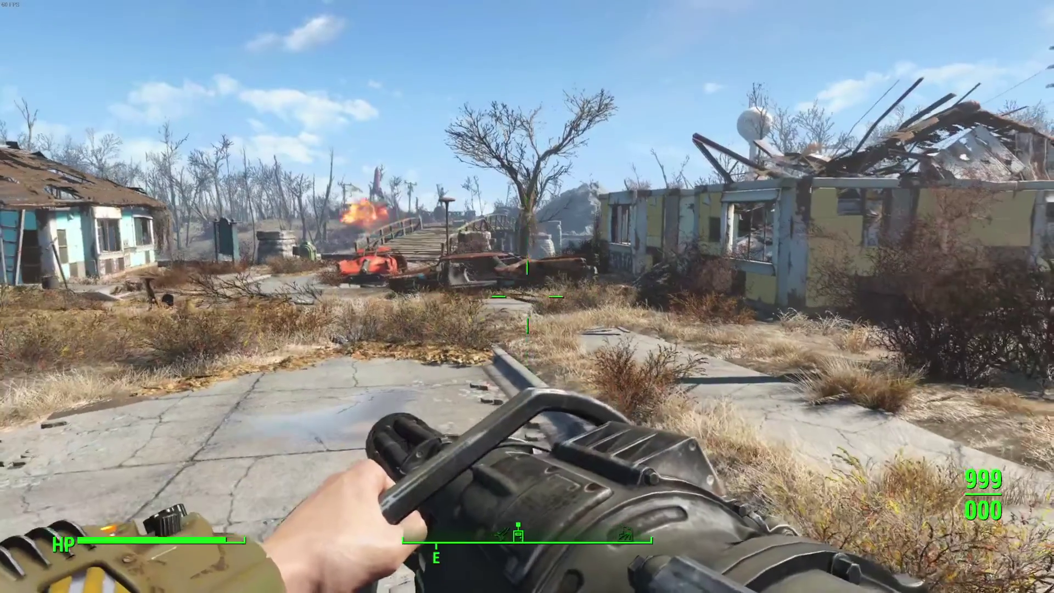
key(Escape)
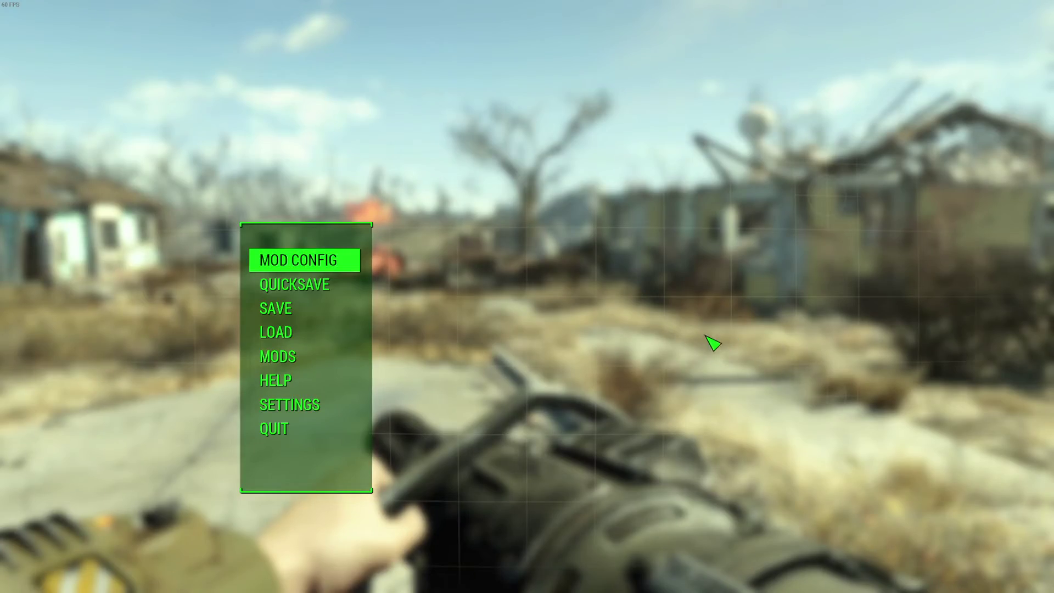
key(alt+Tab)
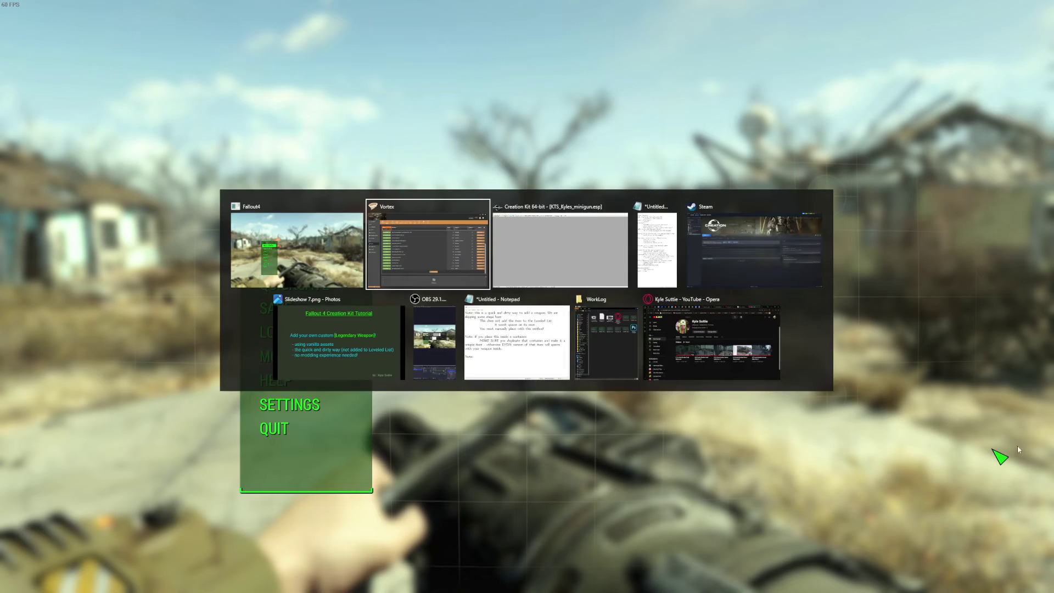